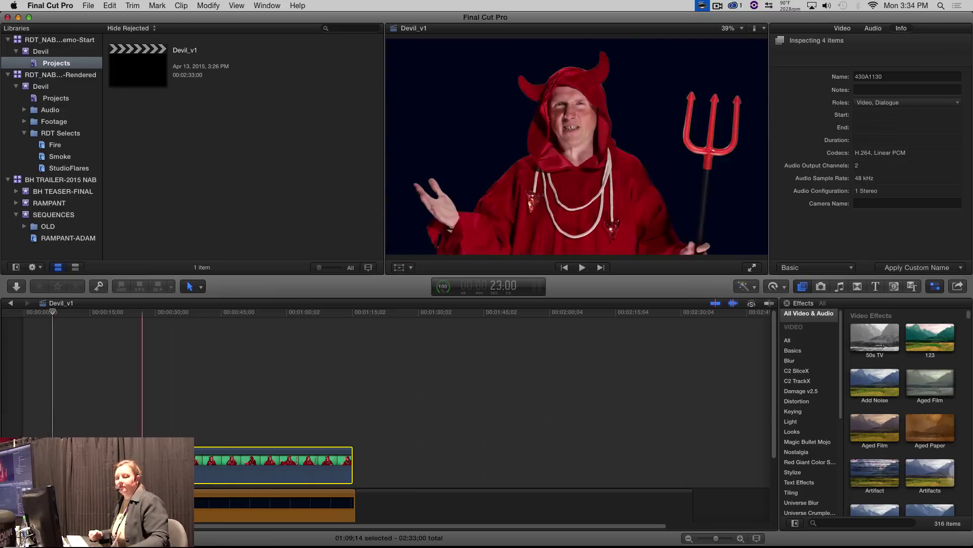
- Clear the timeline selection and preview the devil clip's directional-blur entrance in Devil_v1
left_click(50, 385)
- Disable the devil clip's Directional blur and Transform, then scrub through its entrance
key("c")
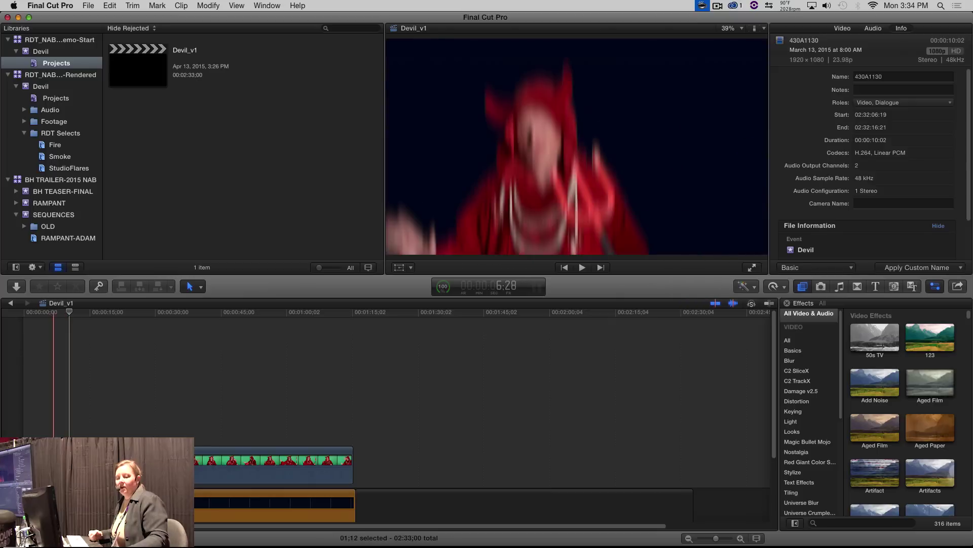
left_click(842, 29)
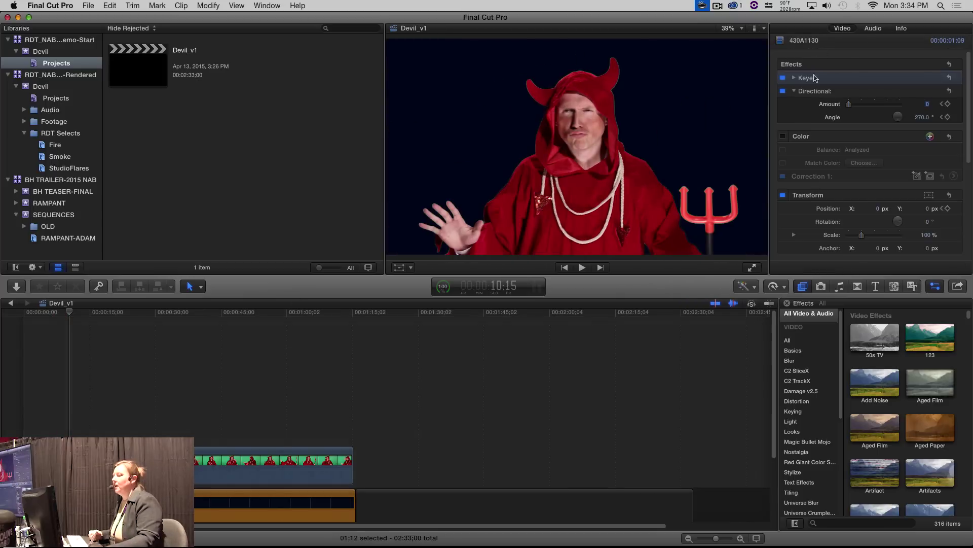
left_click(783, 92)
left_click(783, 195)
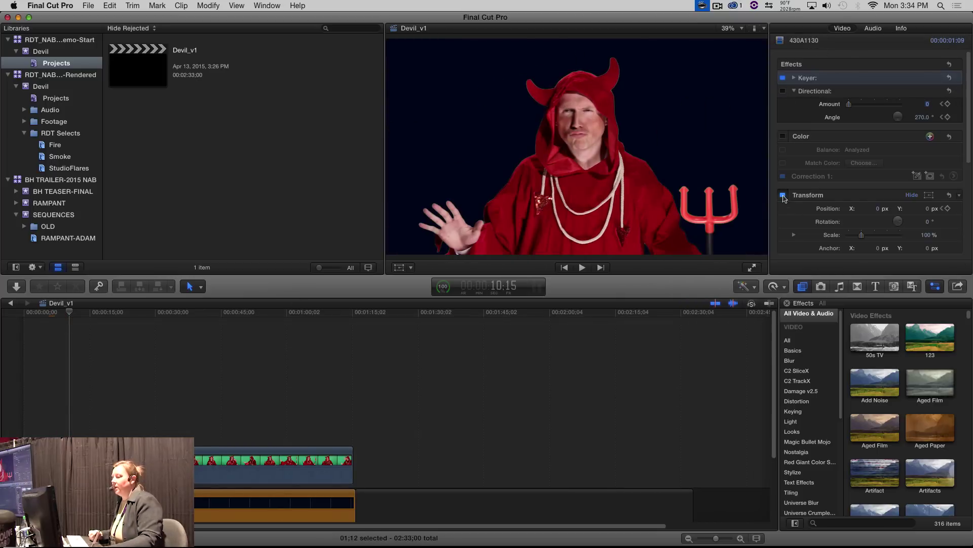
left_click_drag(68, 311, 53, 314)
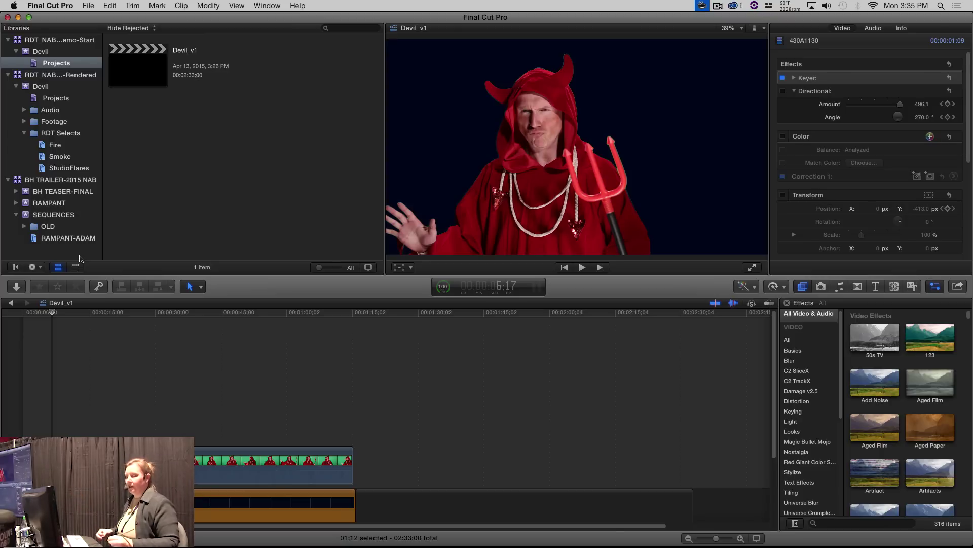
left_click_drag(53, 313, 56, 321)
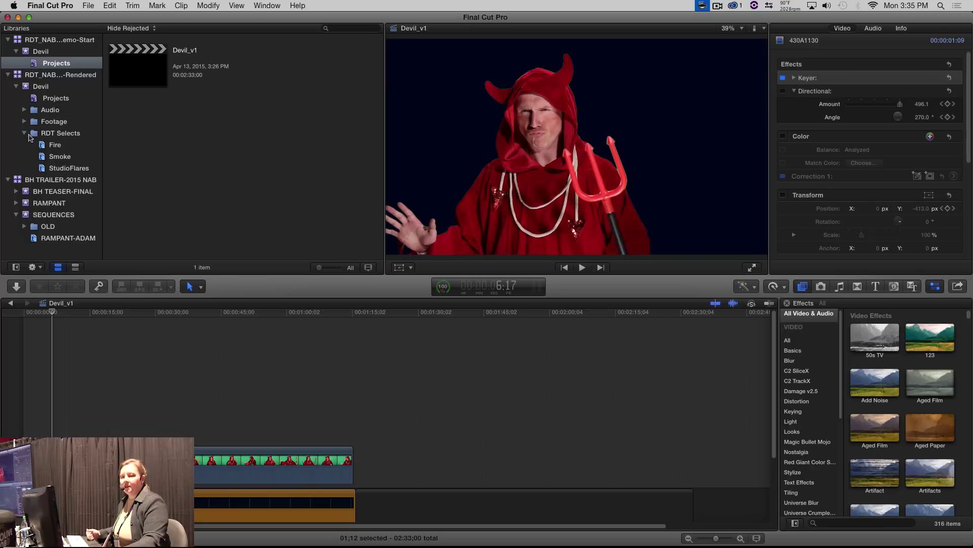
- Collapse the rendered library's Devil event, select the starting library's Devil event, and switch to Finder
left_click(17, 87)
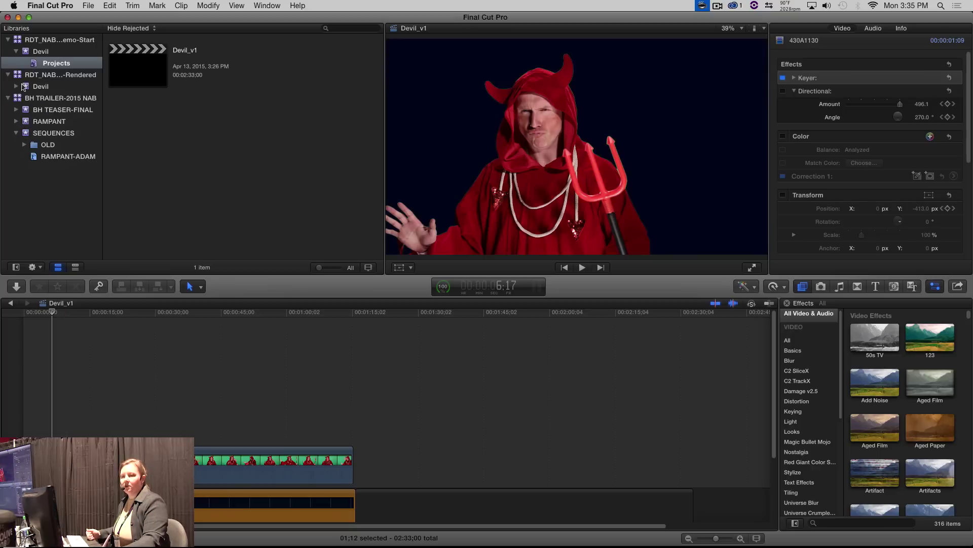
left_click(33, 53)
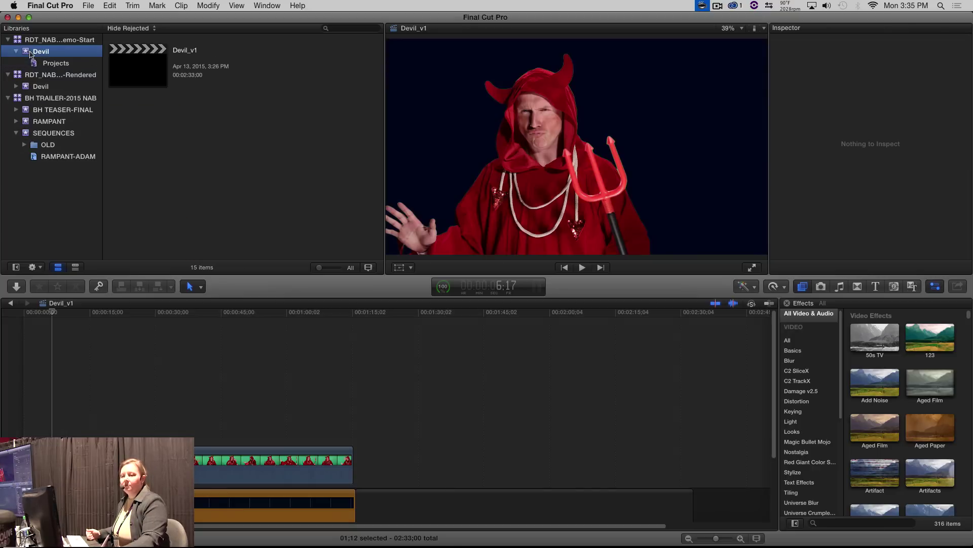
left_click(38, 65)
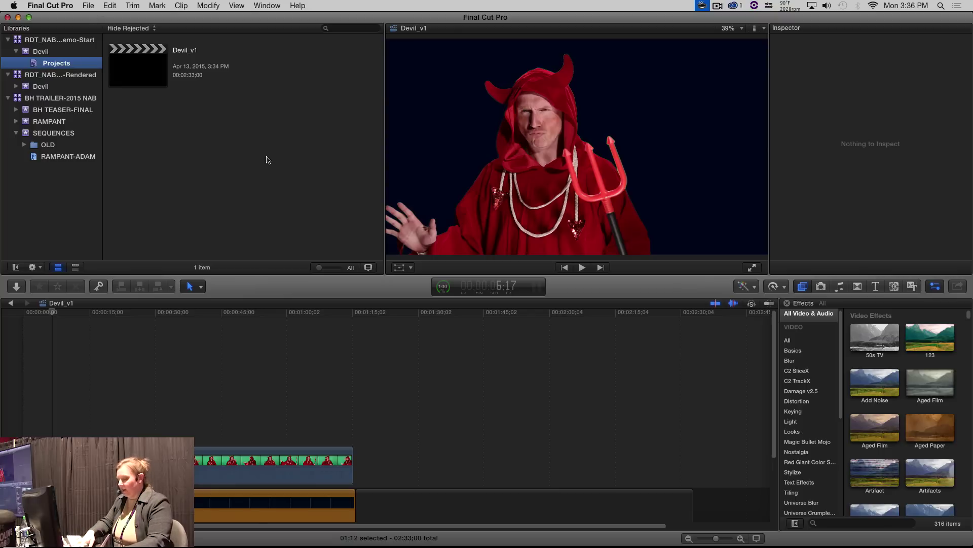
key("super+Tab")
key("super+Tab")
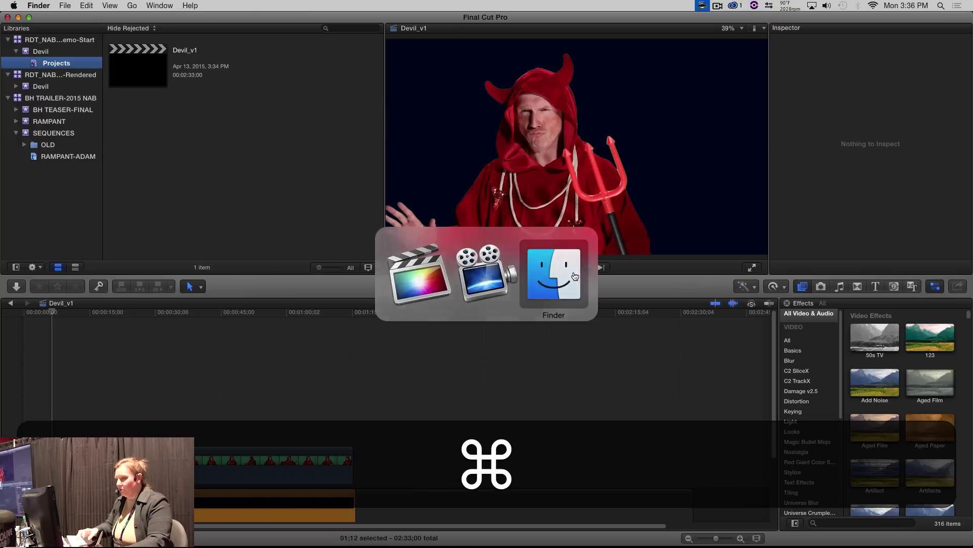
left_click(63, 7)
- In a new Finder window, open LaCie/Demo Materials/RDT_NAB2015_Demo and expand Fire, Smoke and StudioFlares
left_click(66, 20)
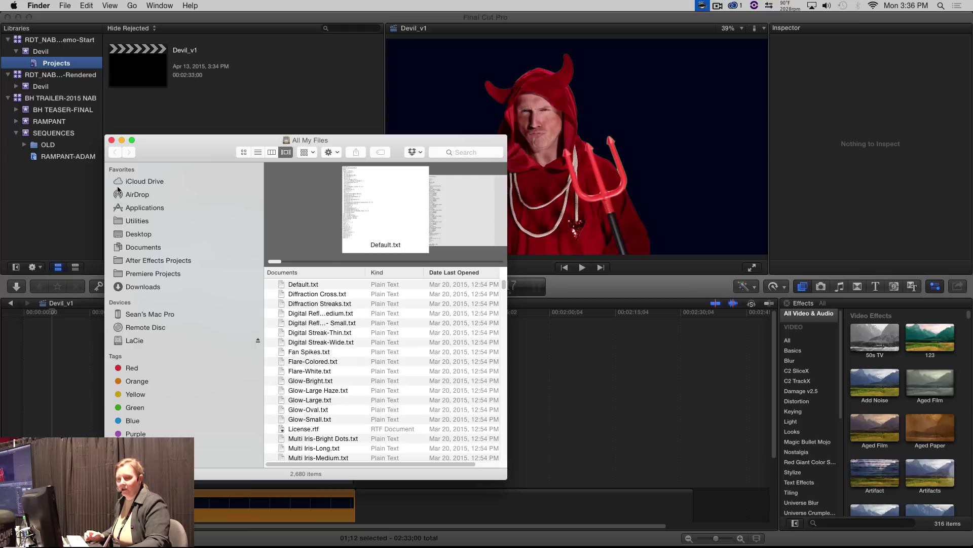
left_click(116, 340)
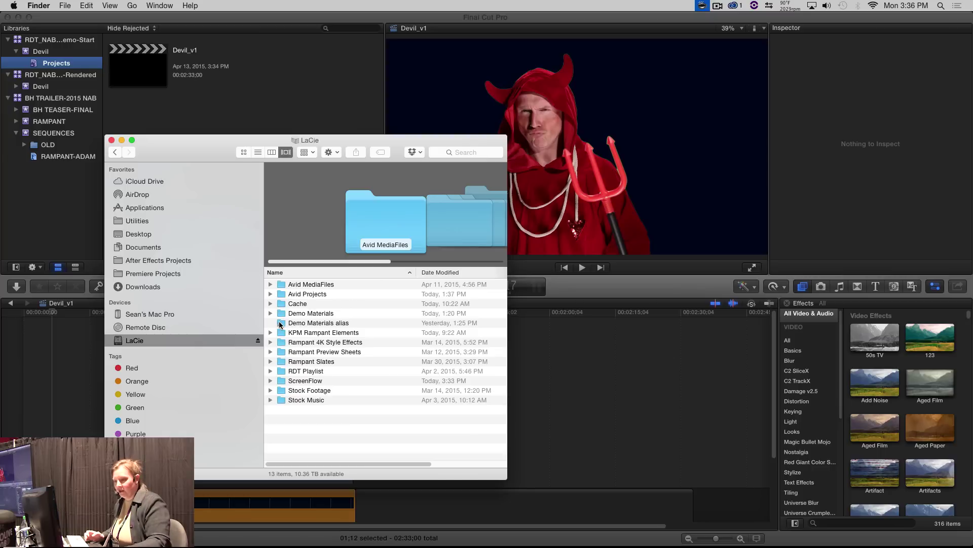
double_click(281, 323)
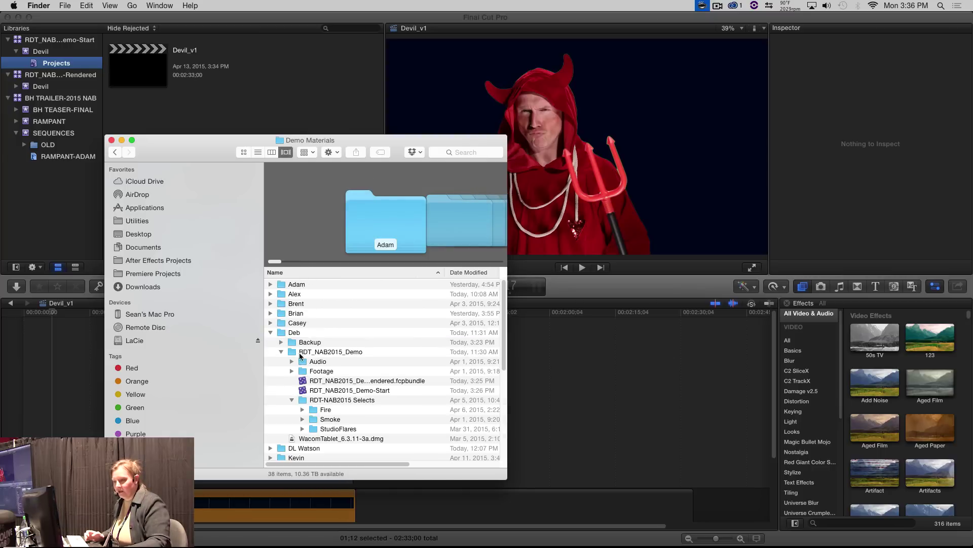
double_click(301, 355)
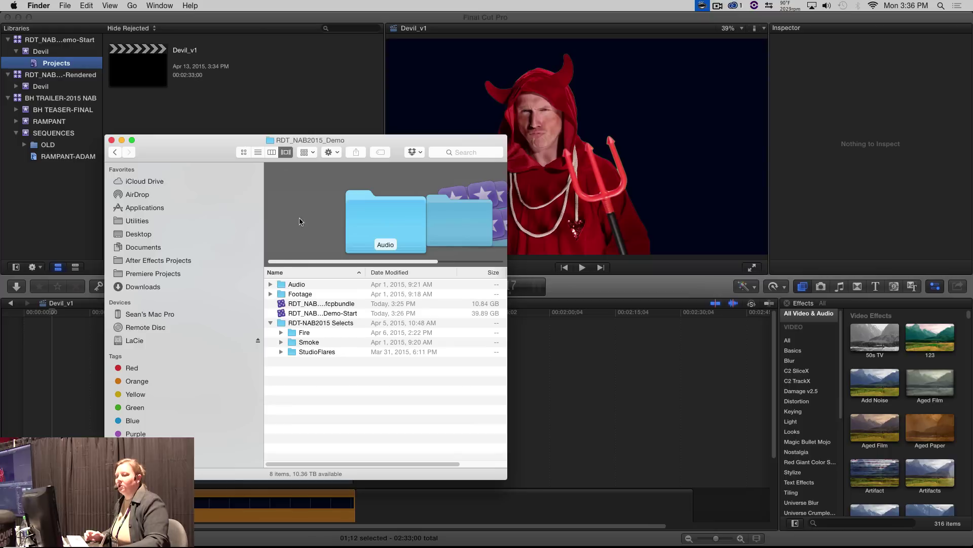
left_click(281, 332)
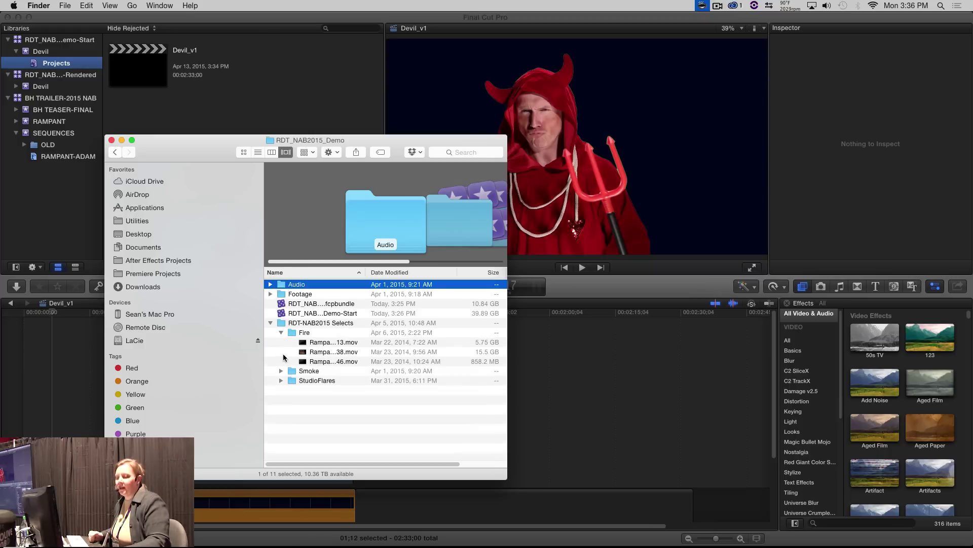
left_click(280, 373)
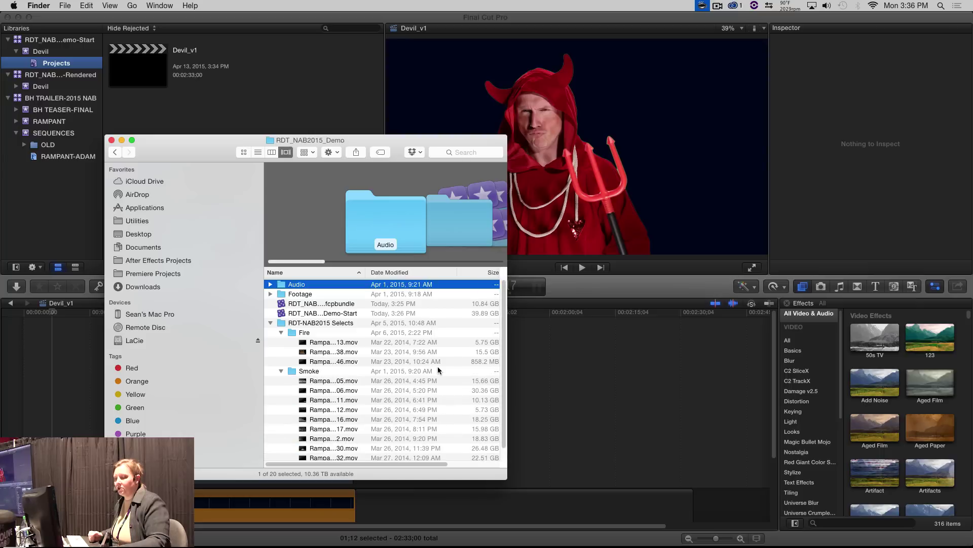
scroll(501, 388, "down", 1)
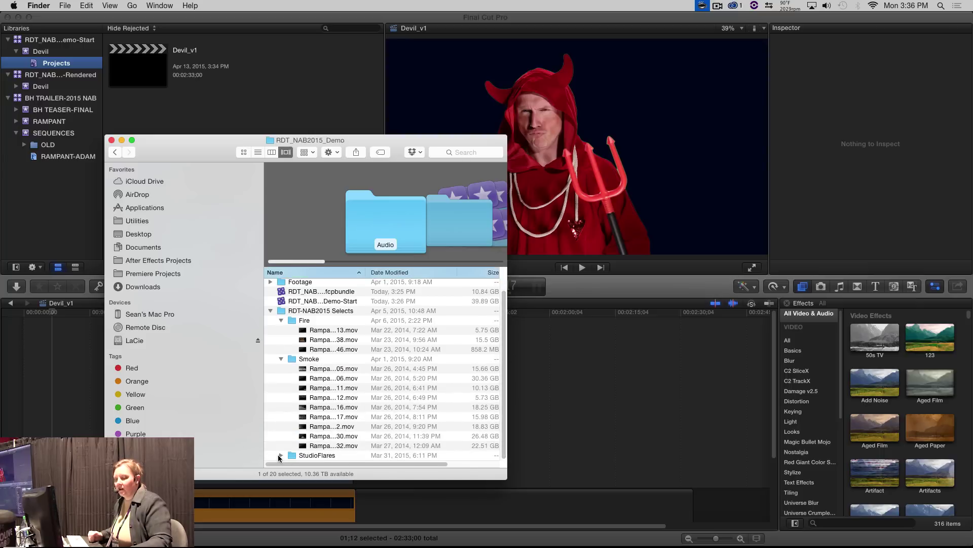
left_click(281, 455)
scroll(505, 323, "down", 1)
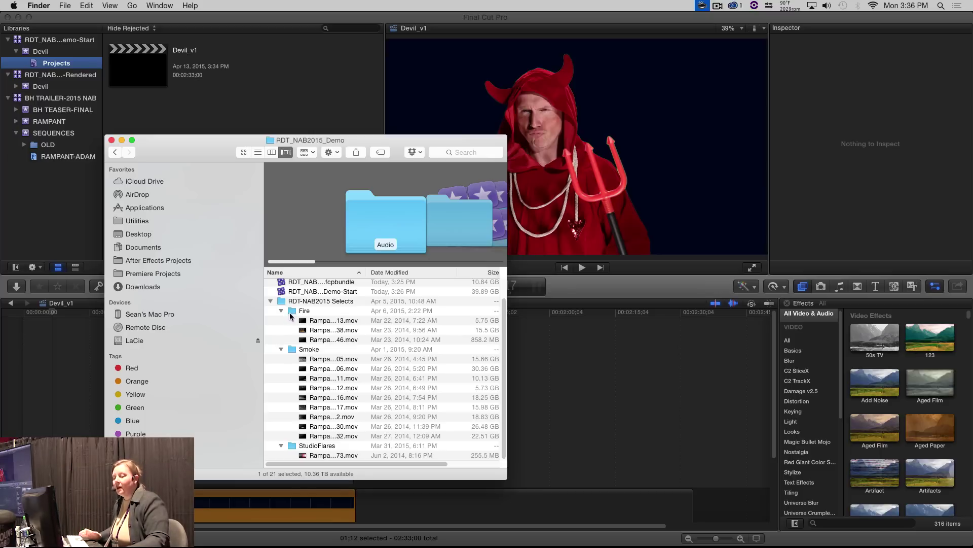
- Select the Fire, Smoke and StudioFlares folders and drag them into the Devil event
left_click(292, 311)
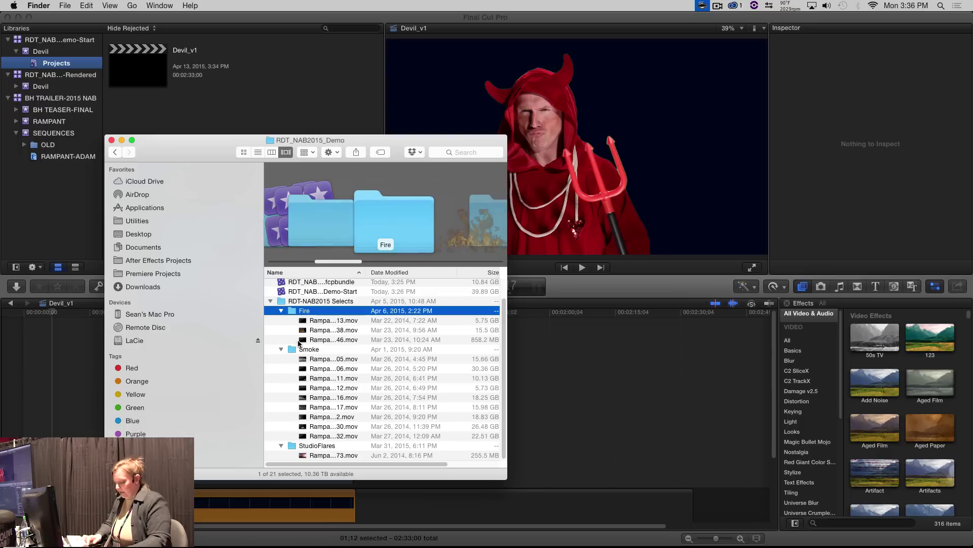
left_click(292, 350, "shift")
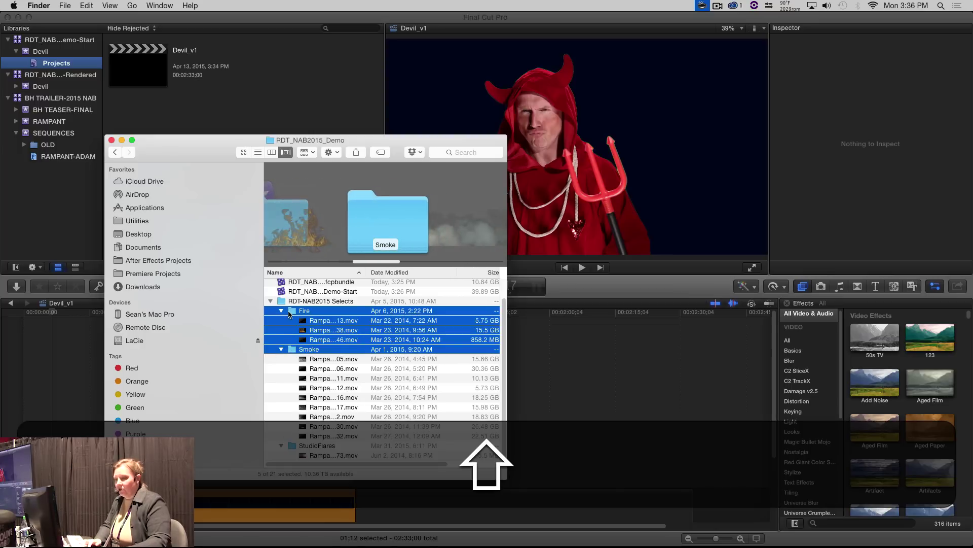
left_click(281, 311)
left_click(281, 342)
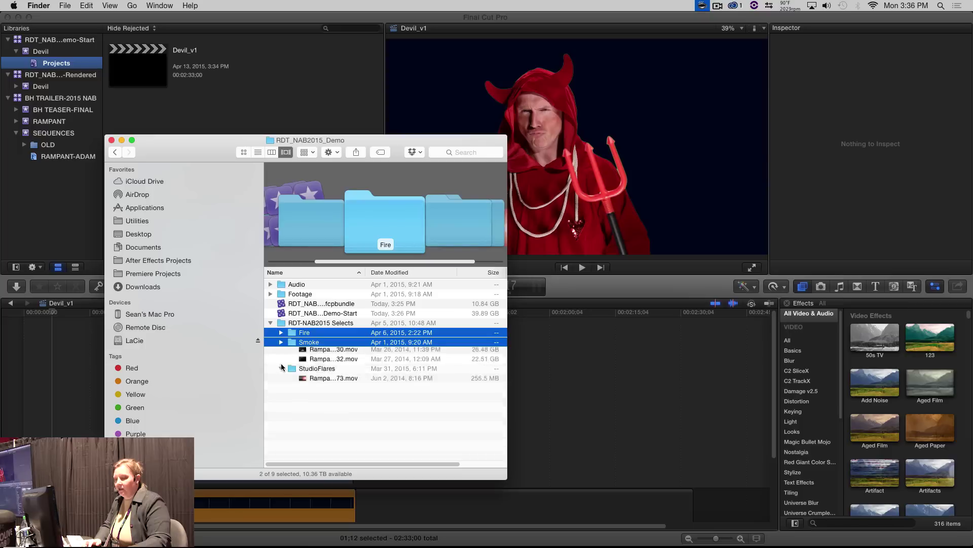
left_click(281, 352)
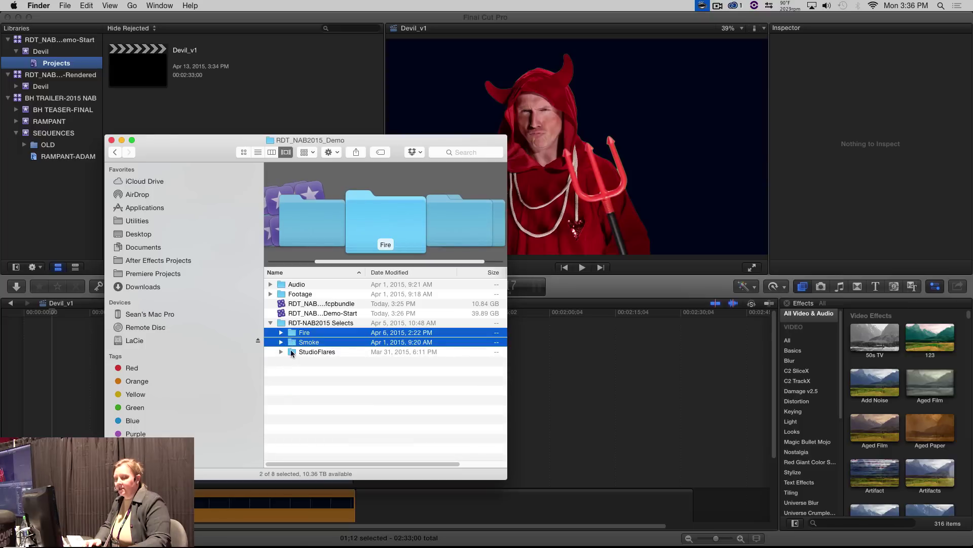
key("shift")
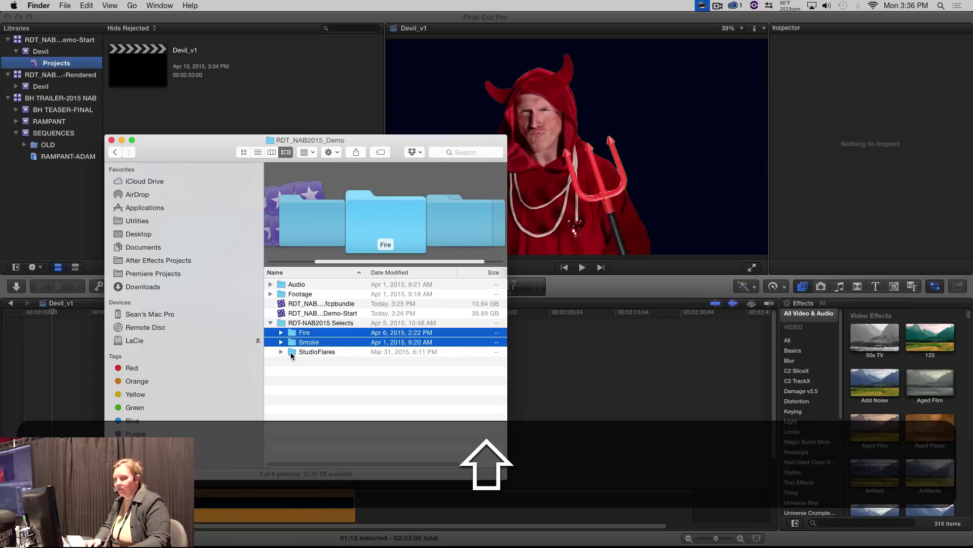
left_click(291, 353, "shift")
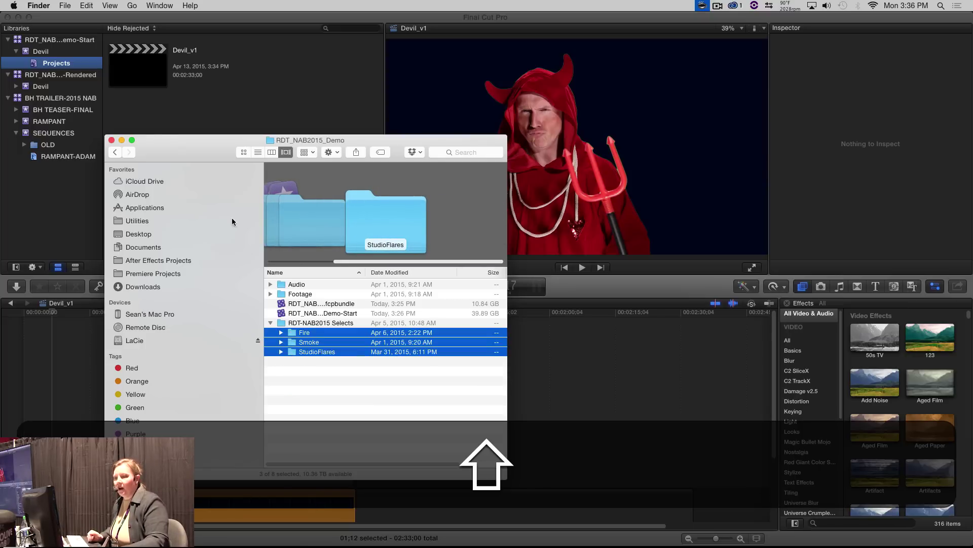
left_click_drag(232, 141, 381, 25)
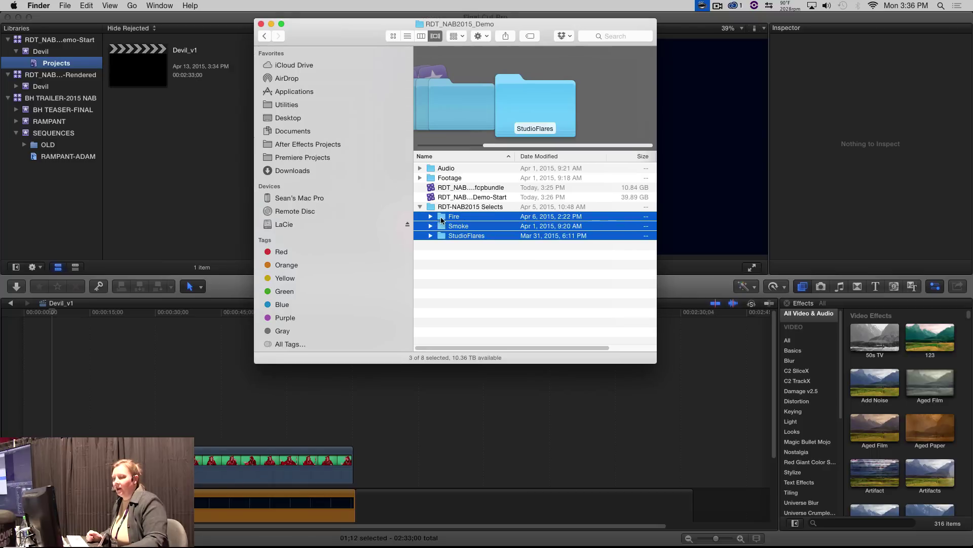
left_click_drag(441, 219, 34, 56)
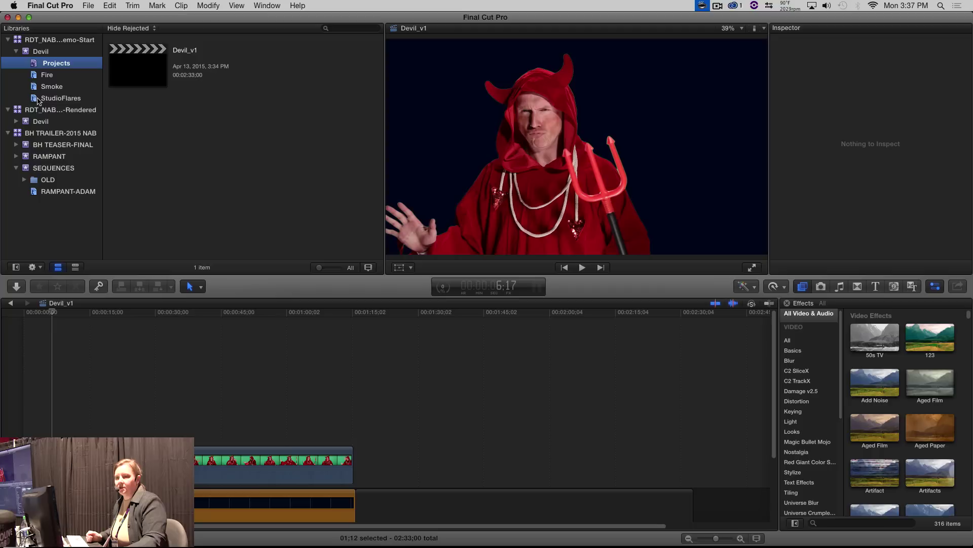
- Browse the new Fire, Smoke and StudioFlares collections to review their clips
left_click(37, 77)
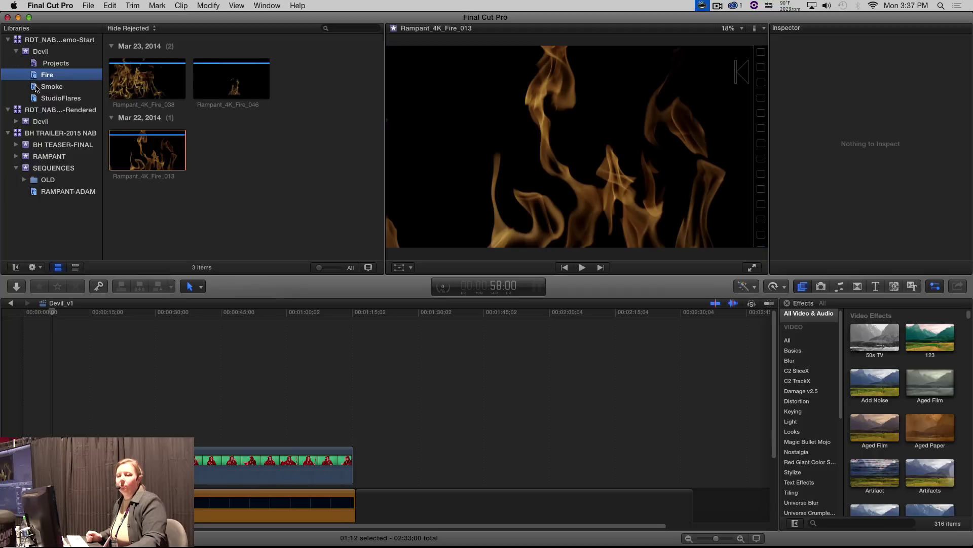
left_click(37, 87)
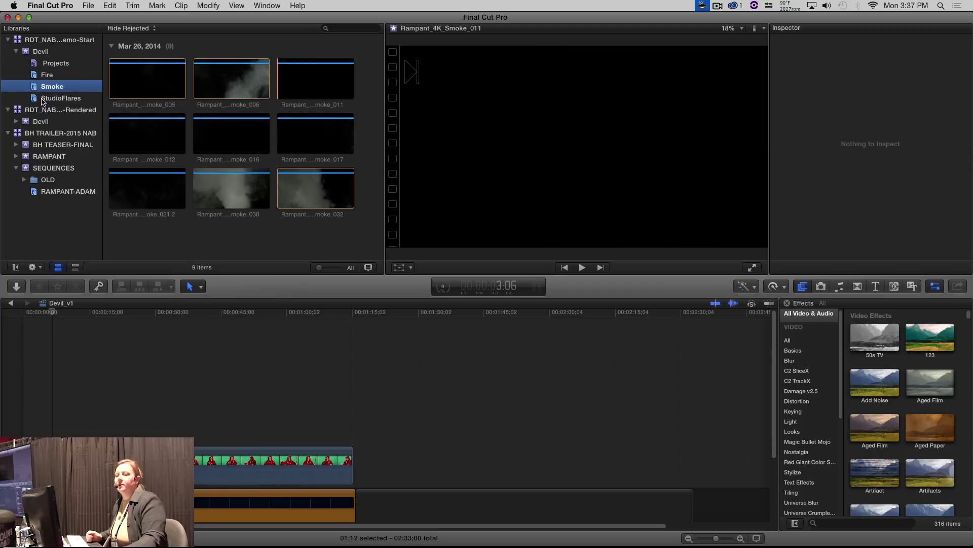
left_click(42, 99)
left_click(38, 88)
left_click(37, 76)
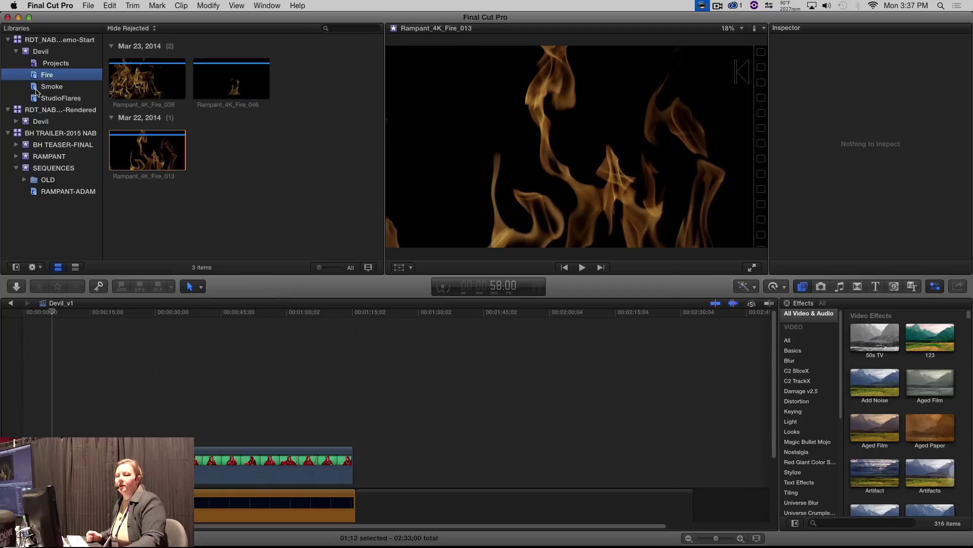
left_click(37, 89)
left_click(37, 100)
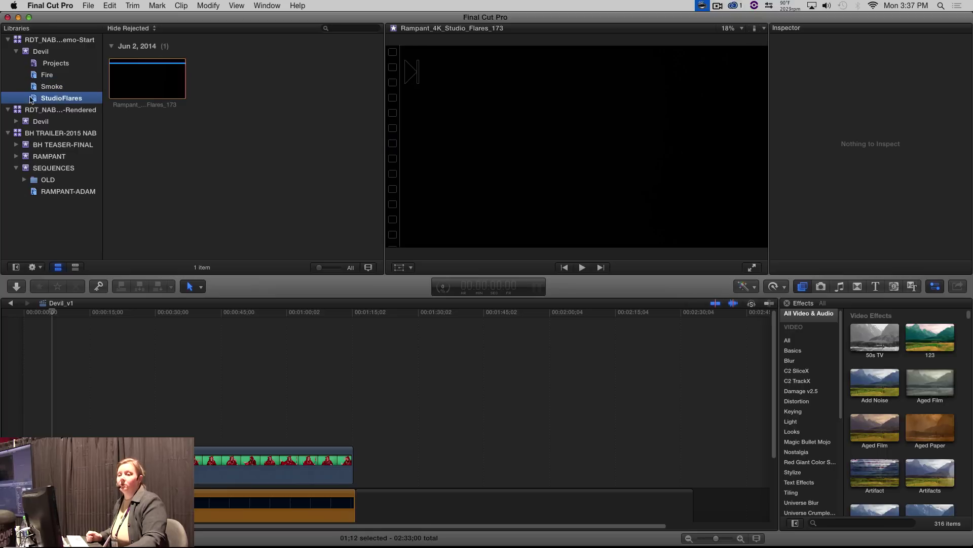
left_click(35, 90)
key("Up")
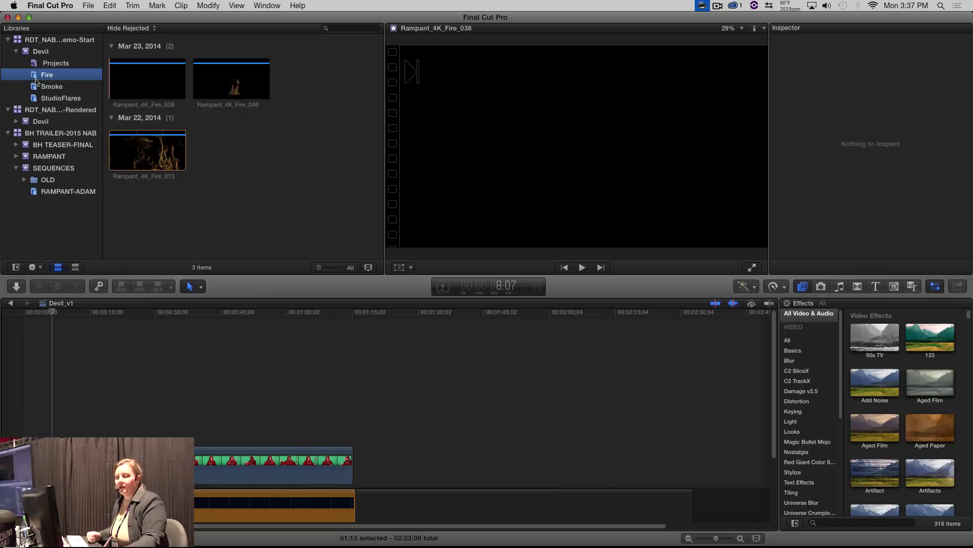
key("Down")
key("Down")
key("Up")
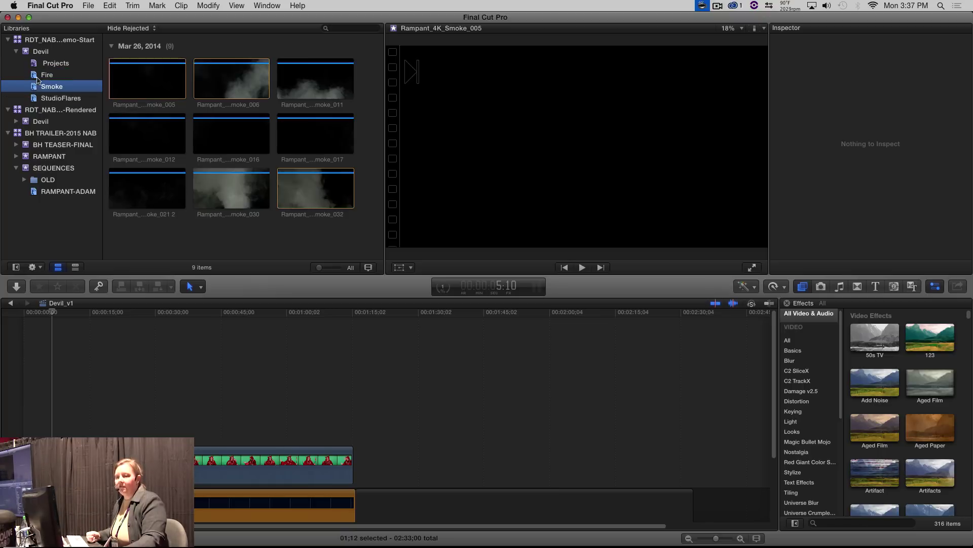
key("Up")
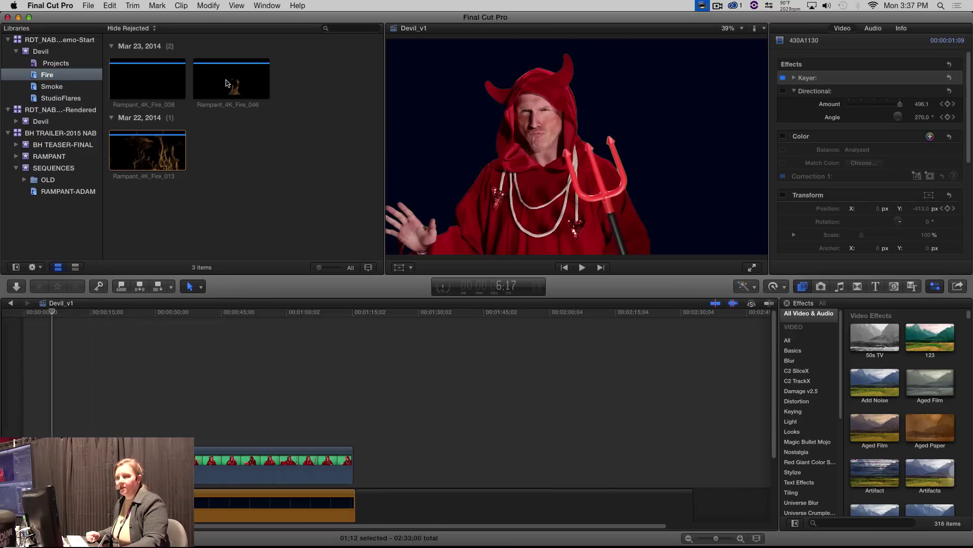
- Show the Fire clips with the Inspector open and preview Rampant_4K_Fire_038
left_click(171, 86)
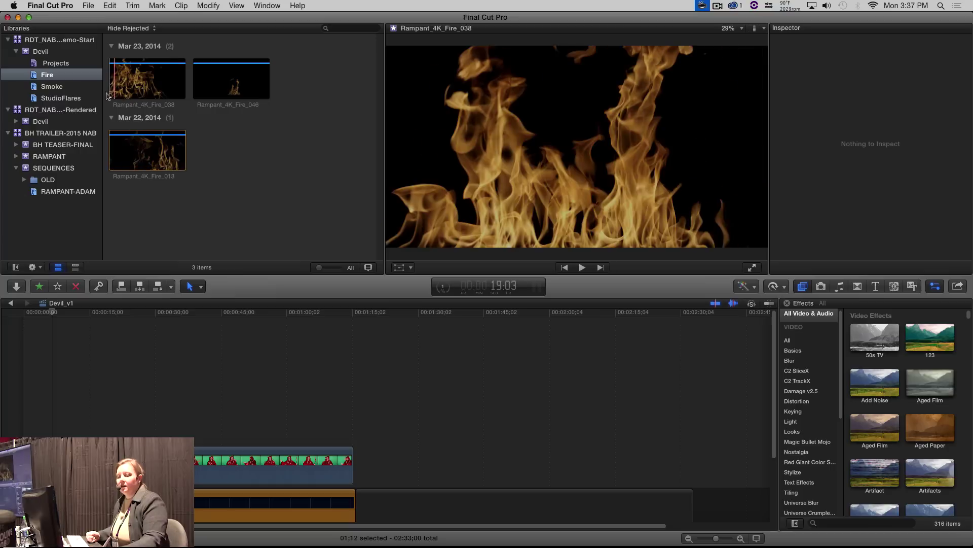
key("super+4")
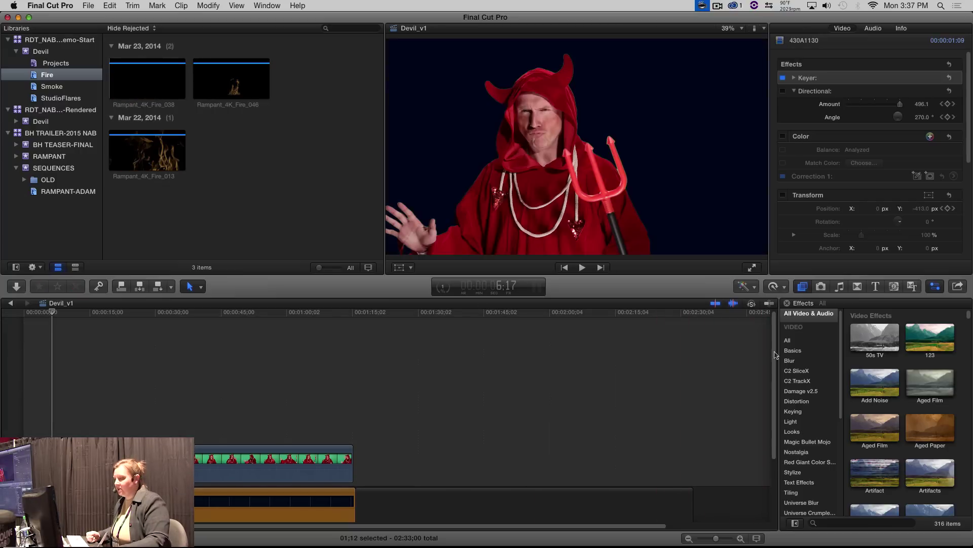
scroll(758, 365, "down", 3)
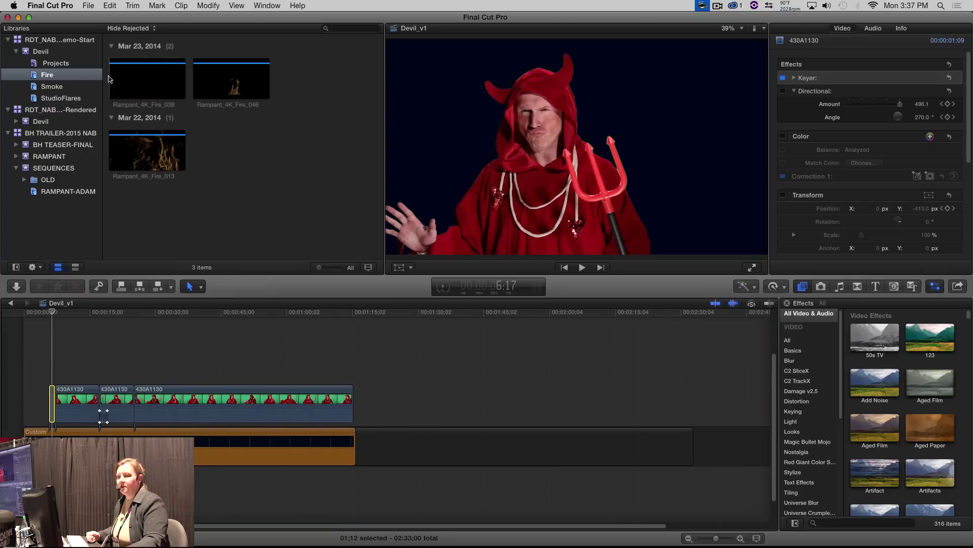
left_click(106, 78)
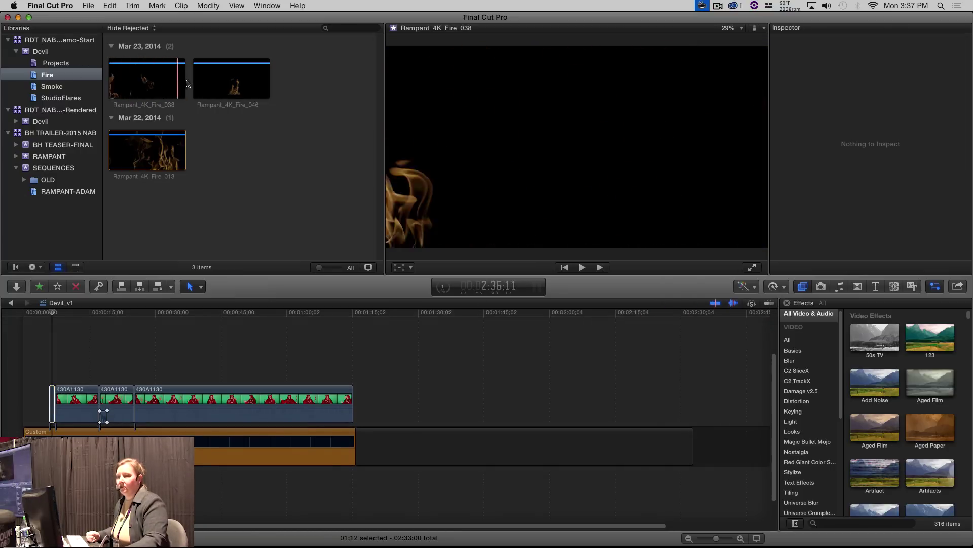
- Place Rampant_4K_Fire_038 beneath the devil and blade off the part past the devil clips' end
key("x")
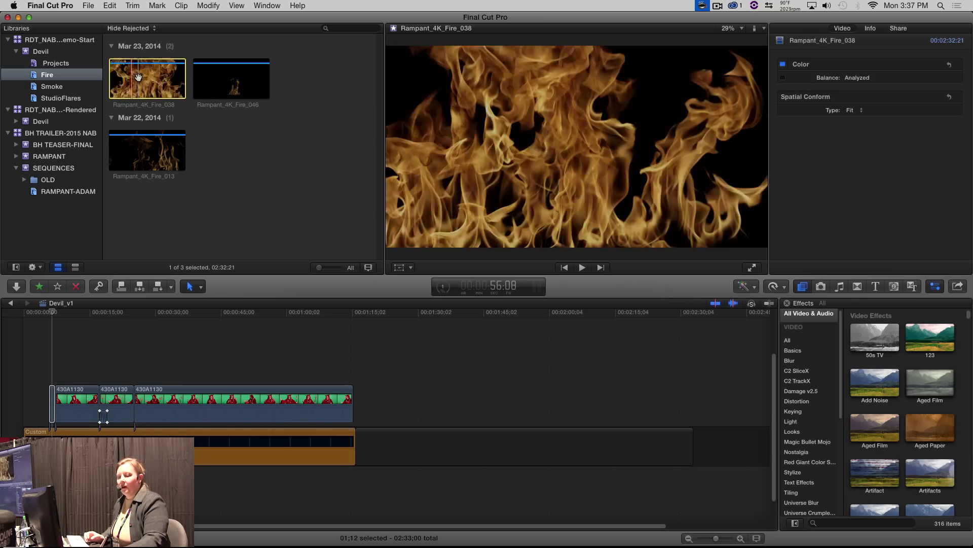
left_click_drag(137, 74, 20, 404)
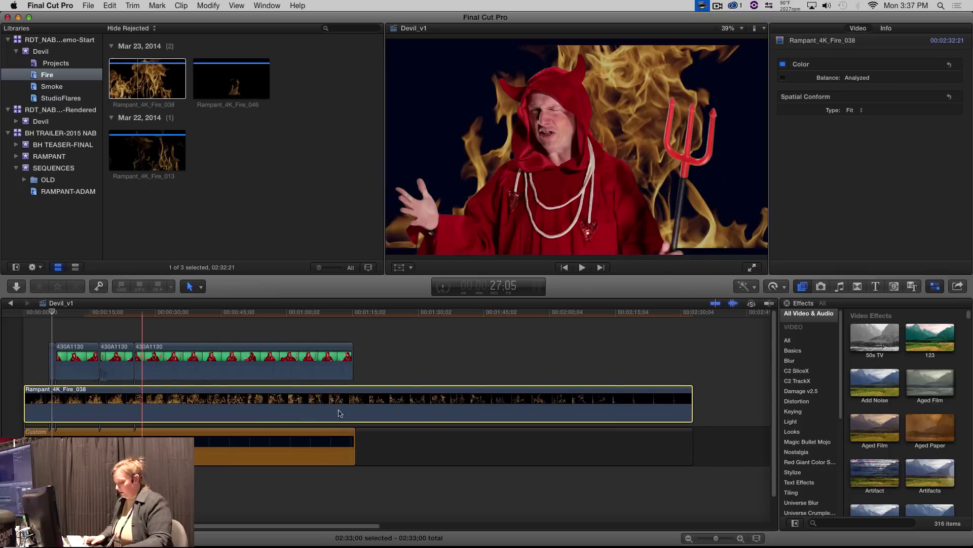
key("b")
left_click(355, 397)
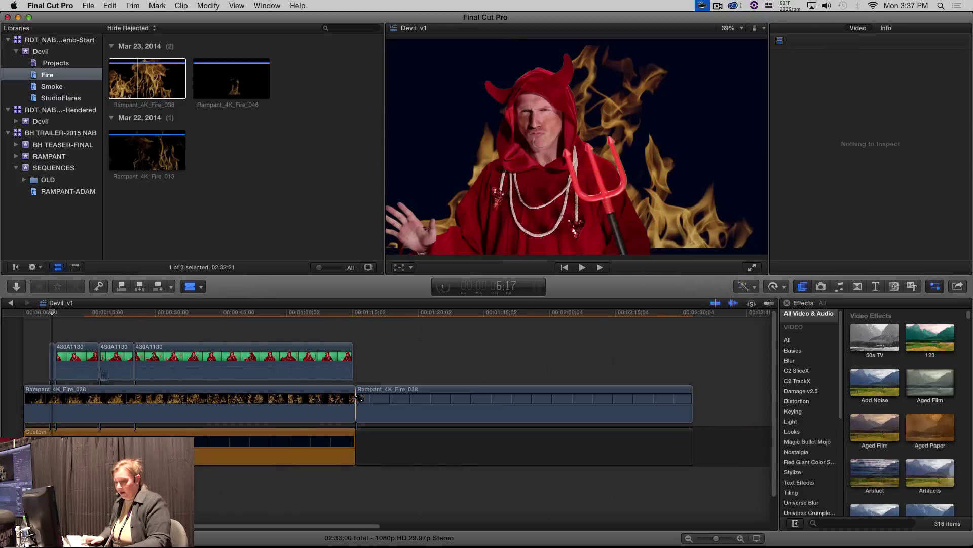
key("a")
left_click(368, 394)
key("BackSpace")
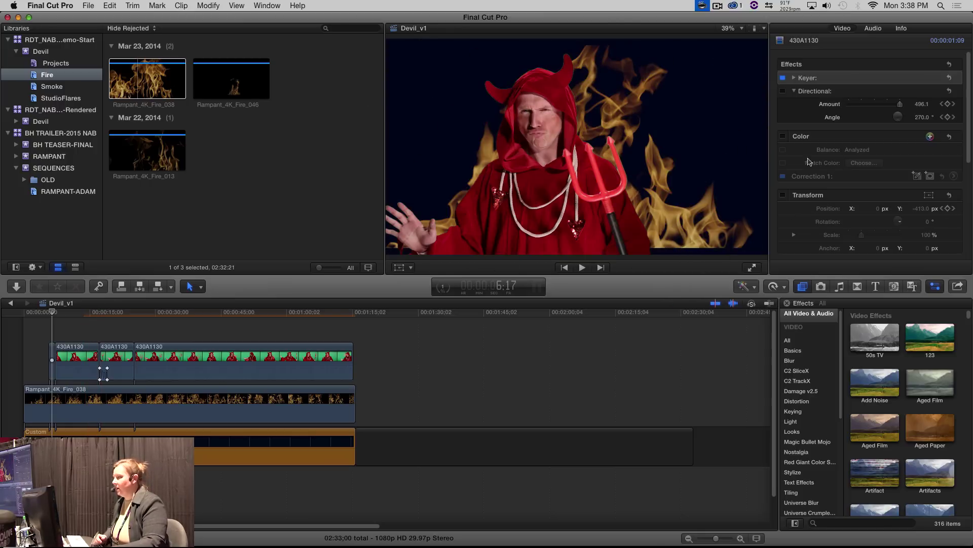
left_click_drag(968, 158, 971, 256)
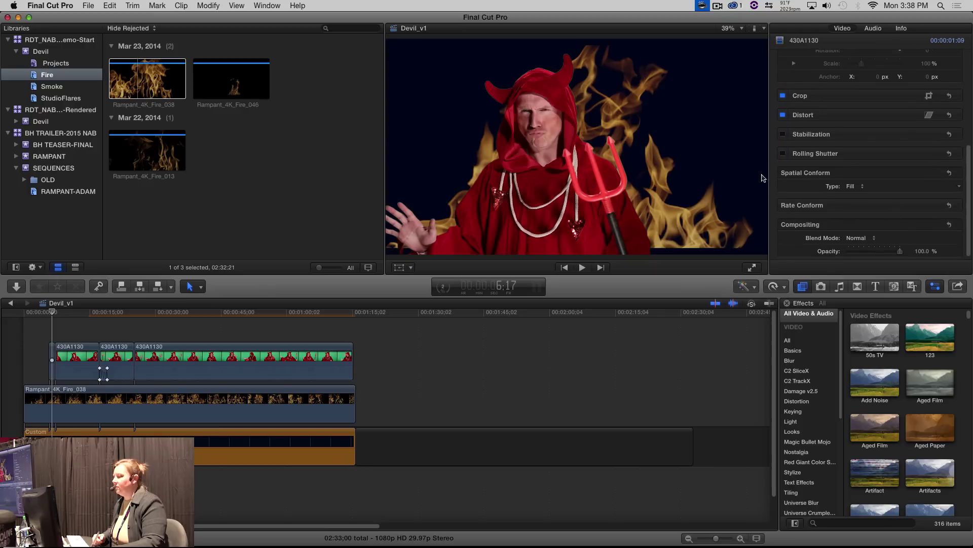
- Zoom the viewer to 25% and change the fire clip's Spatial Conform Type from Fit to Fill
left_click(851, 189)
left_click(851, 191)
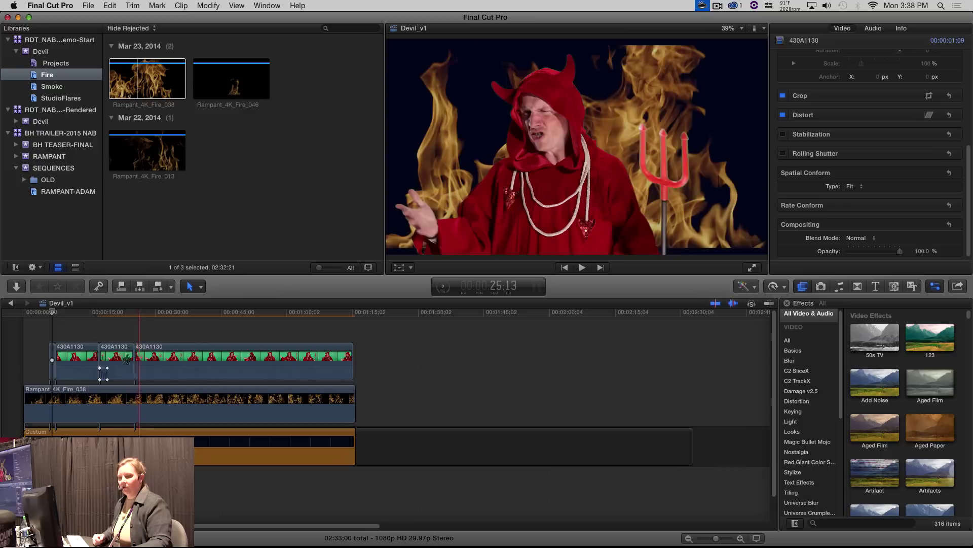
left_click(325, 409)
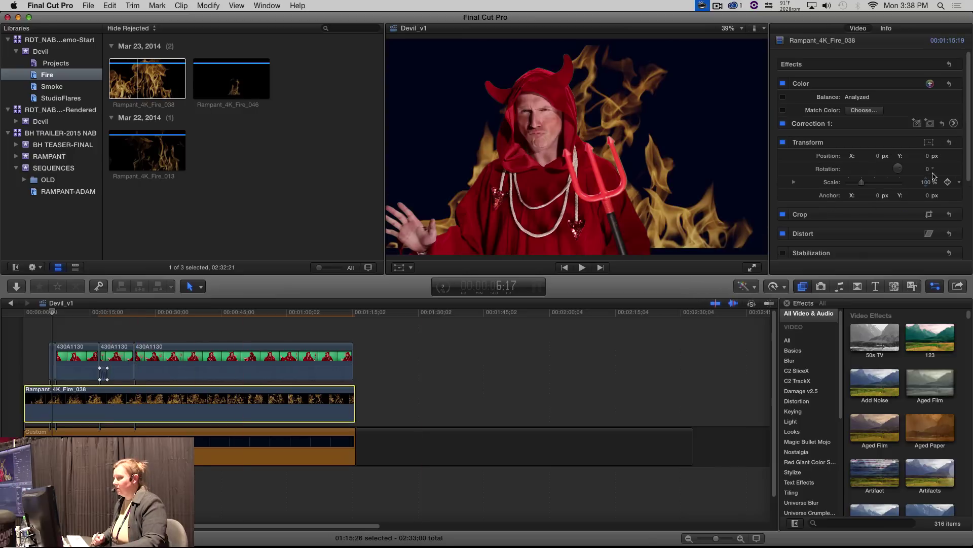
scroll(938, 231, "down", 5)
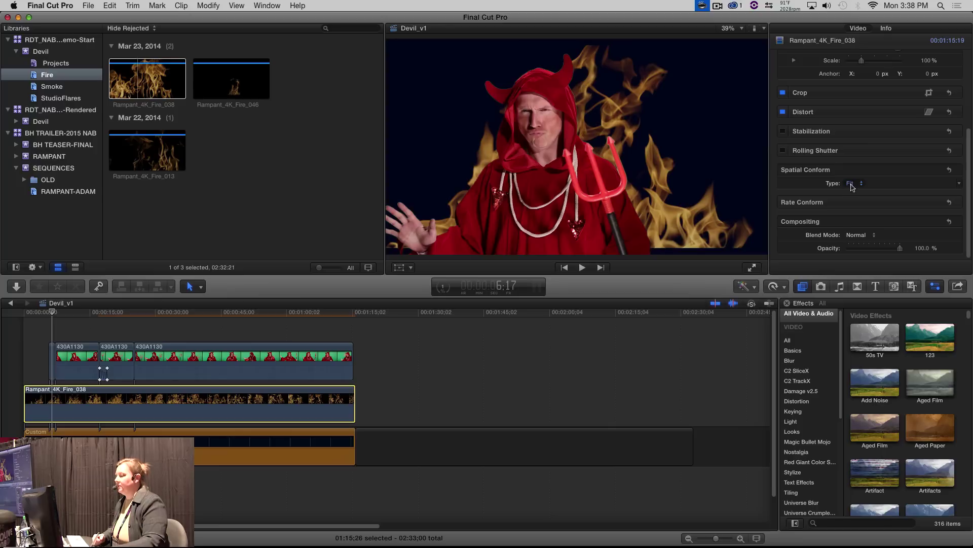
left_click(399, 269)
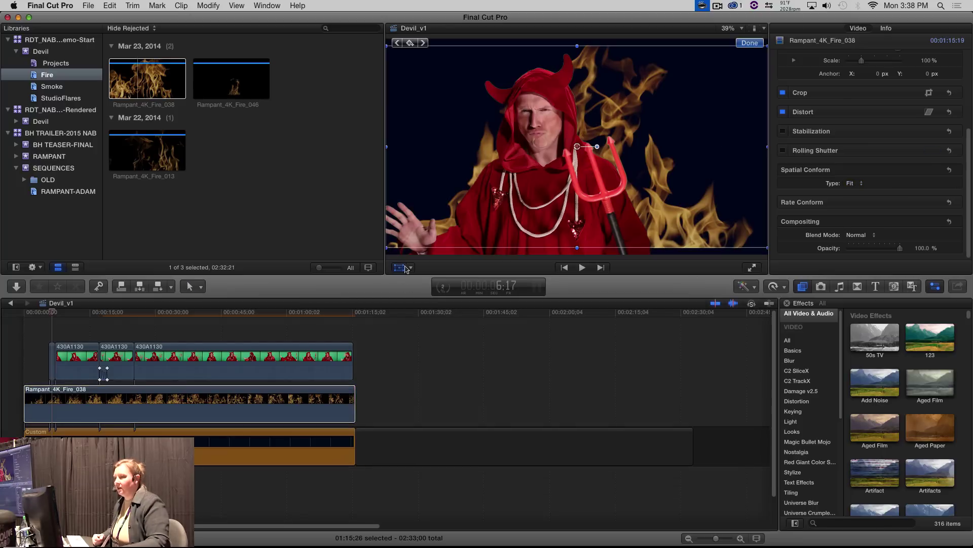
left_click(728, 29)
left_click(742, 76)
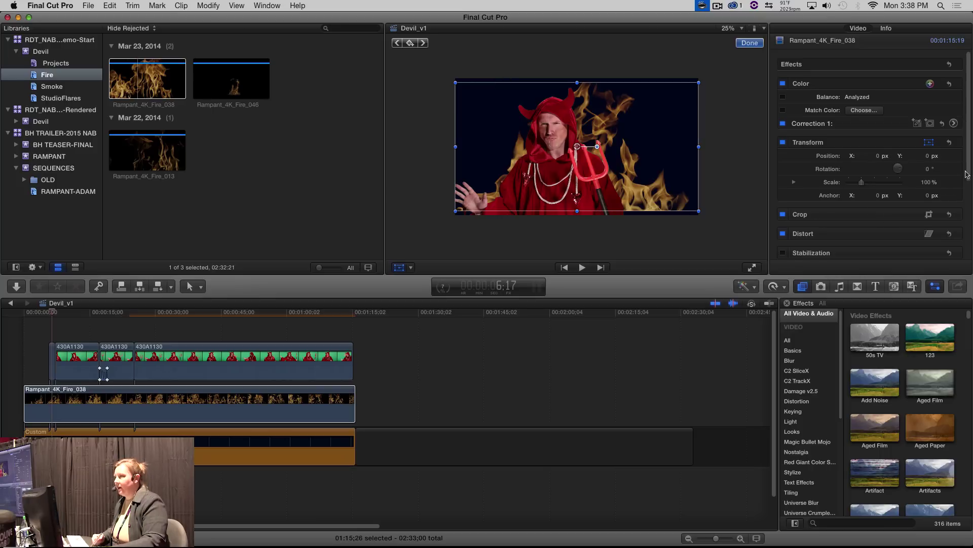
scroll(966, 175, "down", 5)
left_click(852, 199)
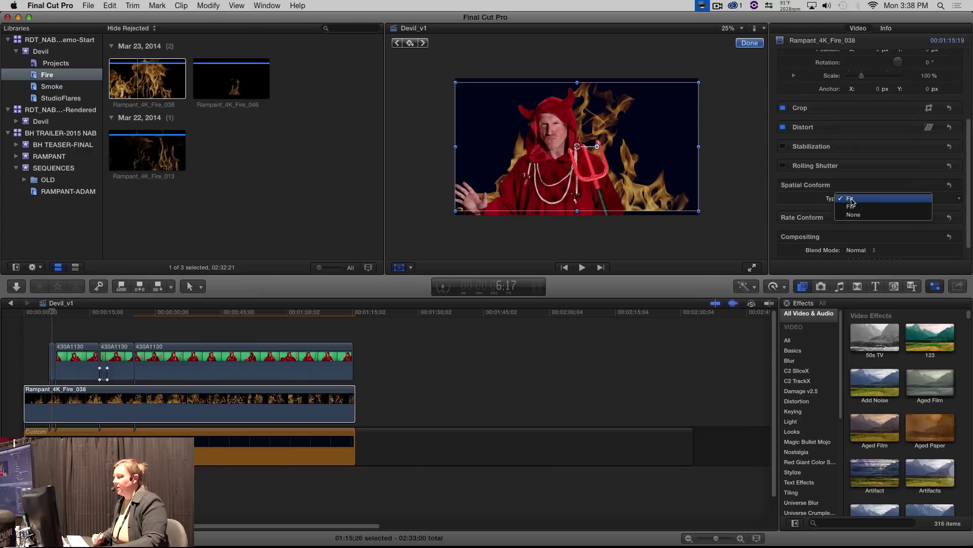
left_click(851, 207)
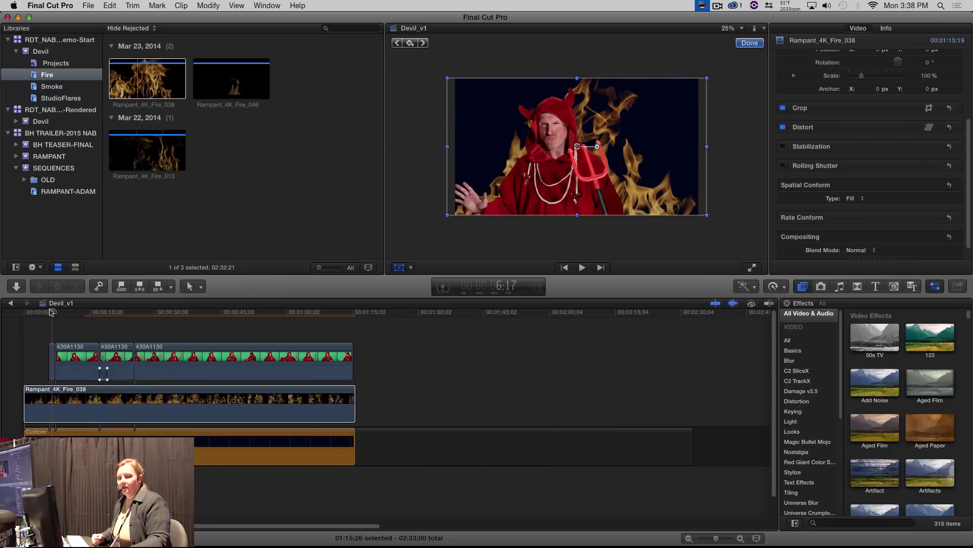
left_click_drag(53, 314, 326, 314)
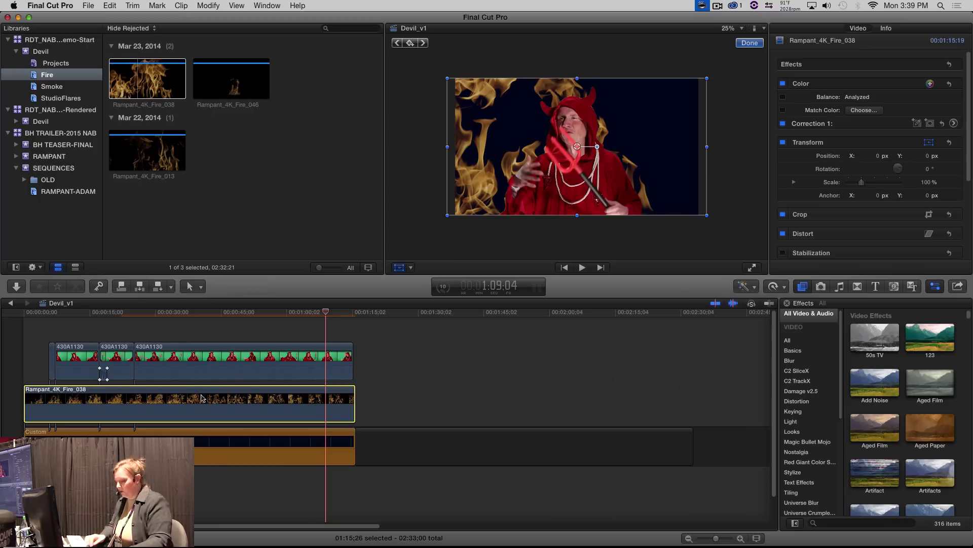
key("alt")
- Duplicate the fire clip onto a layer above and apply the Flipped effect to the copy
left_click_drag(194, 398, 192, 356)
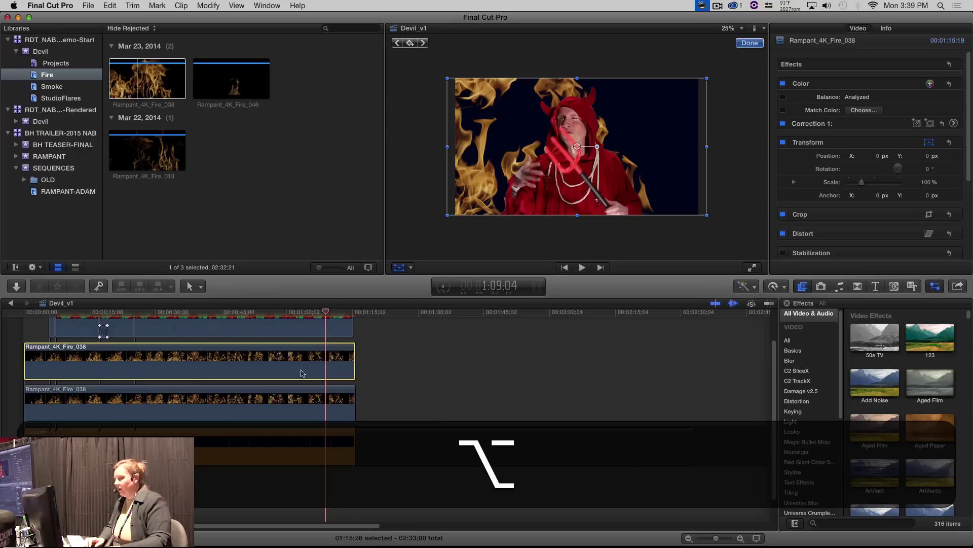
left_click(820, 523)
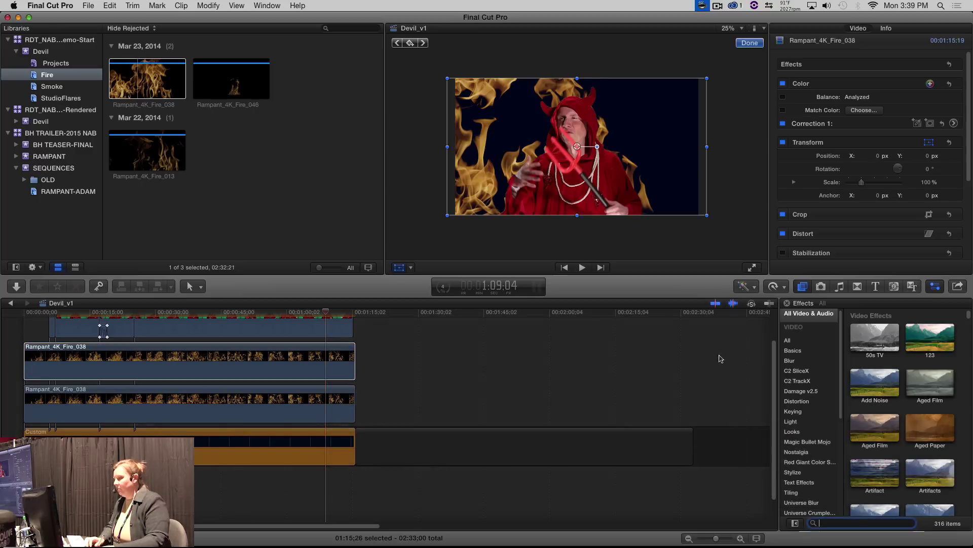
type("flip")
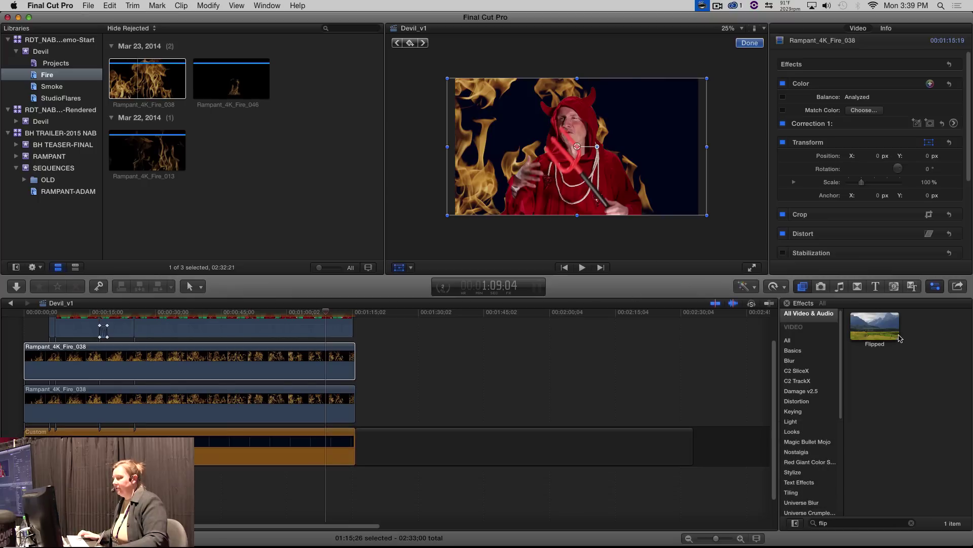
left_click_drag(880, 328, 285, 366)
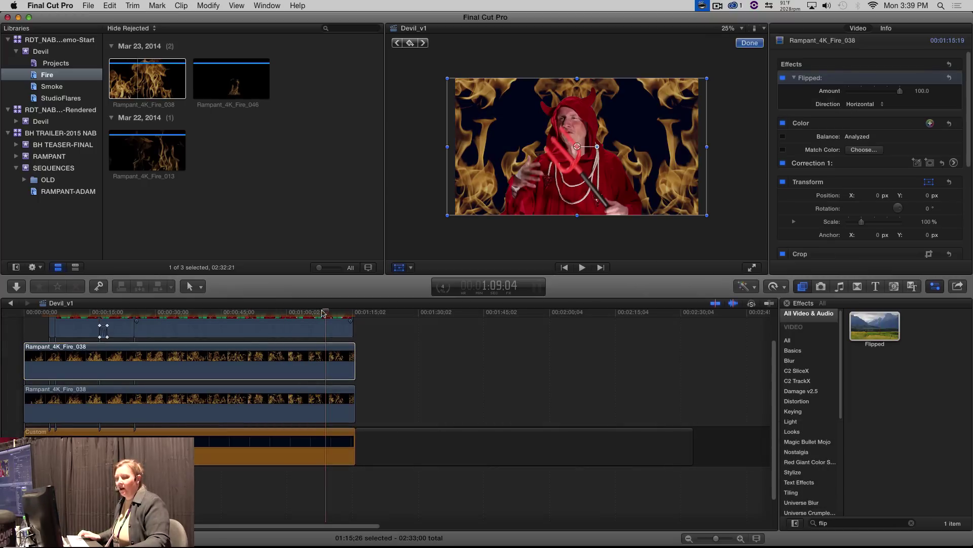
- Fit the timeline with Shift-Z and slip the flipped fire copy's content in time
left_click_drag(323, 313, 39, 318)
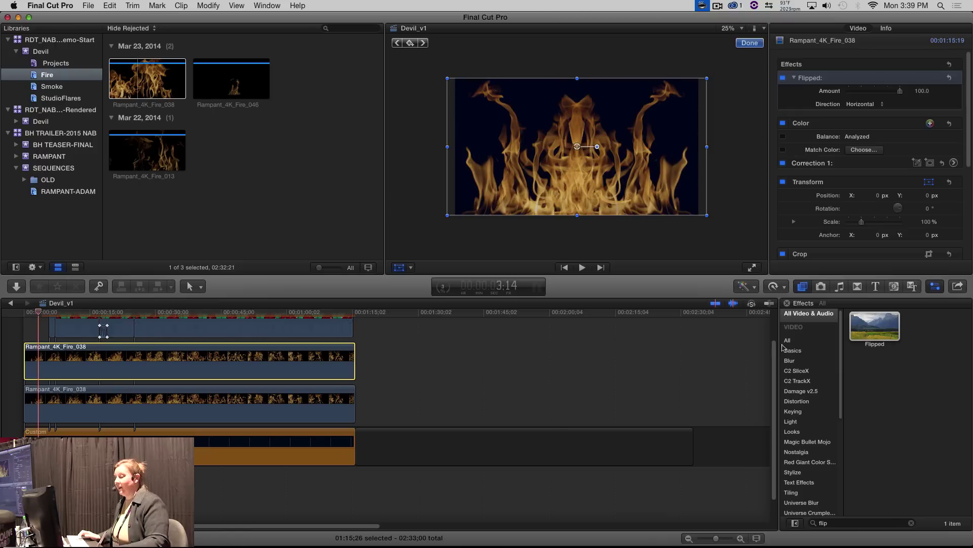
key("shift+z")
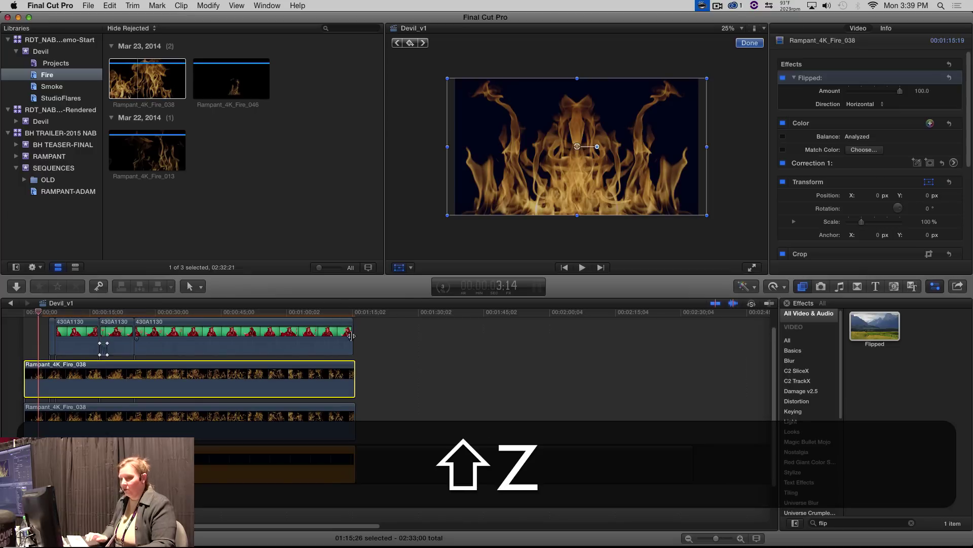
key("t")
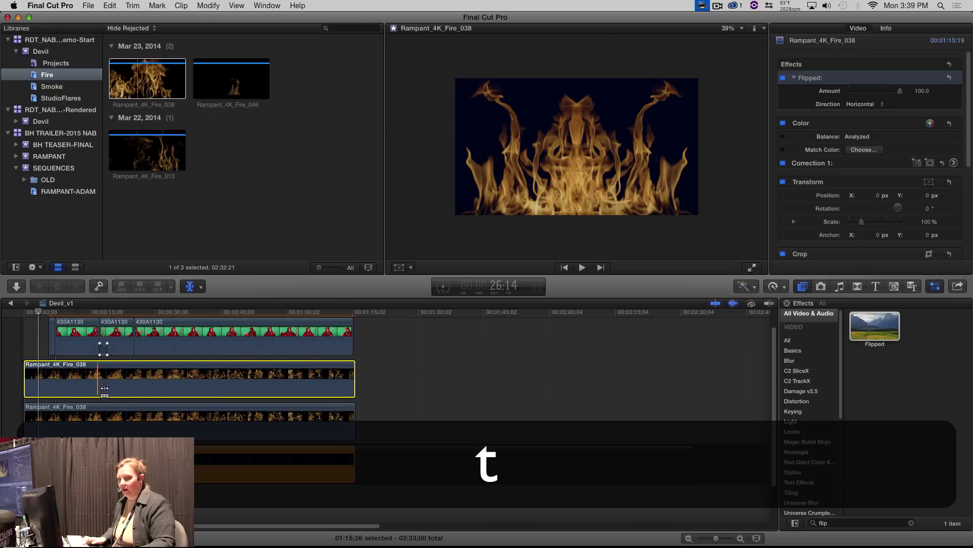
left_click_drag(97, 393, 94, 386)
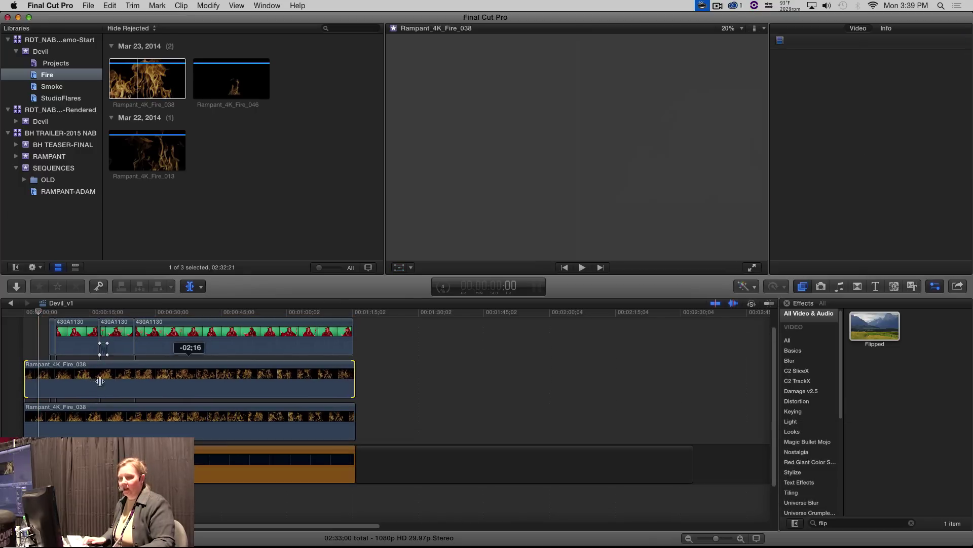
left_click_drag(58, 312, 37, 310)
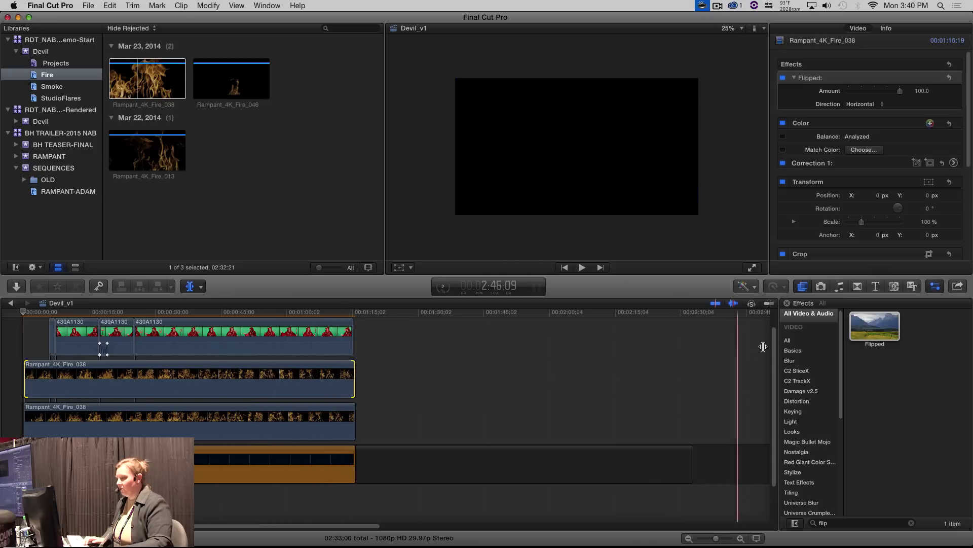
- Open the Smoke event and skim its nine Rampant_4K_Smoke clips as composite candidates
scroll(775, 337, "up", 2)
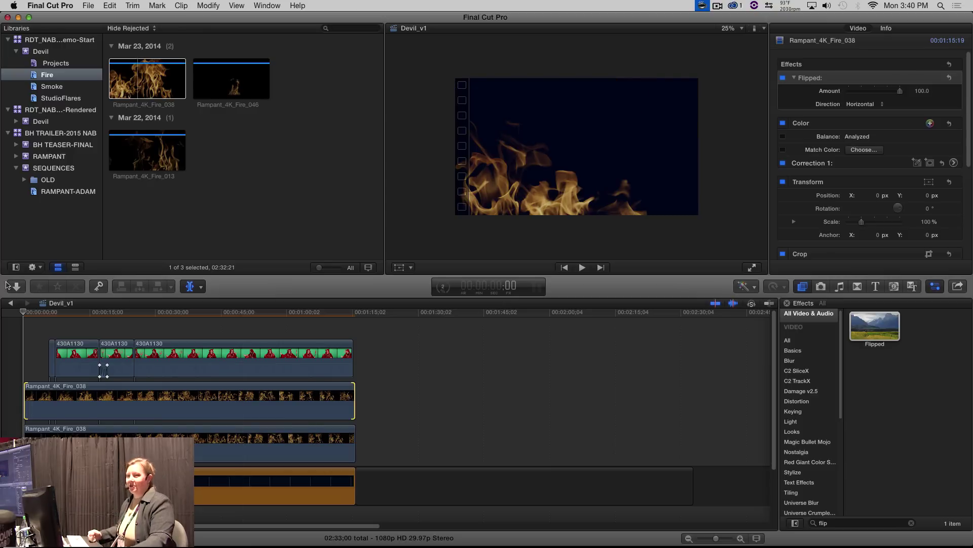
left_click(39, 87)
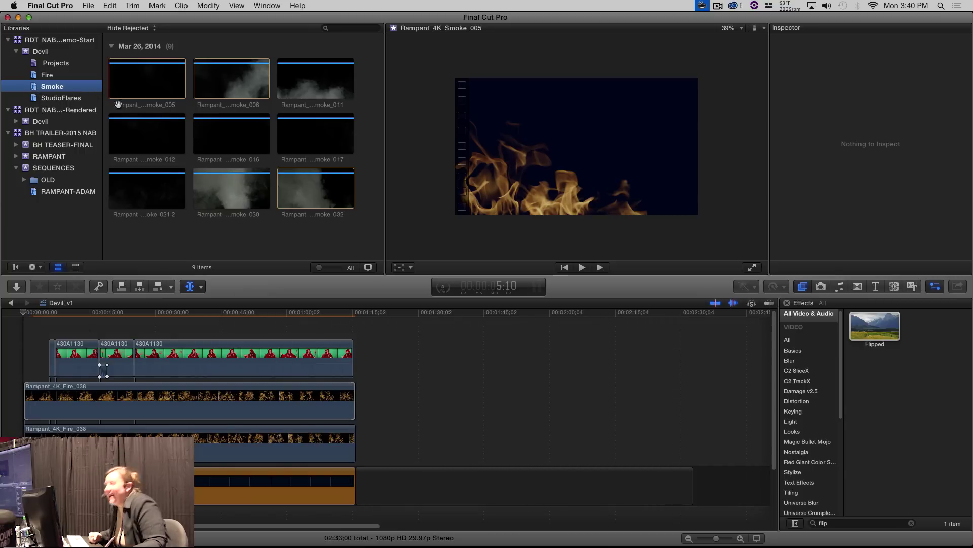
left_click(136, 129)
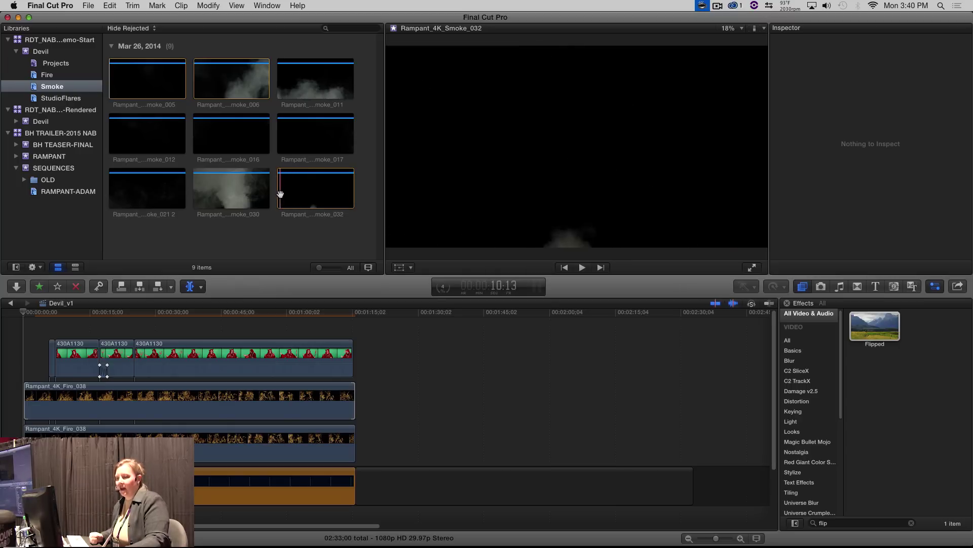
left_click(668, 337)
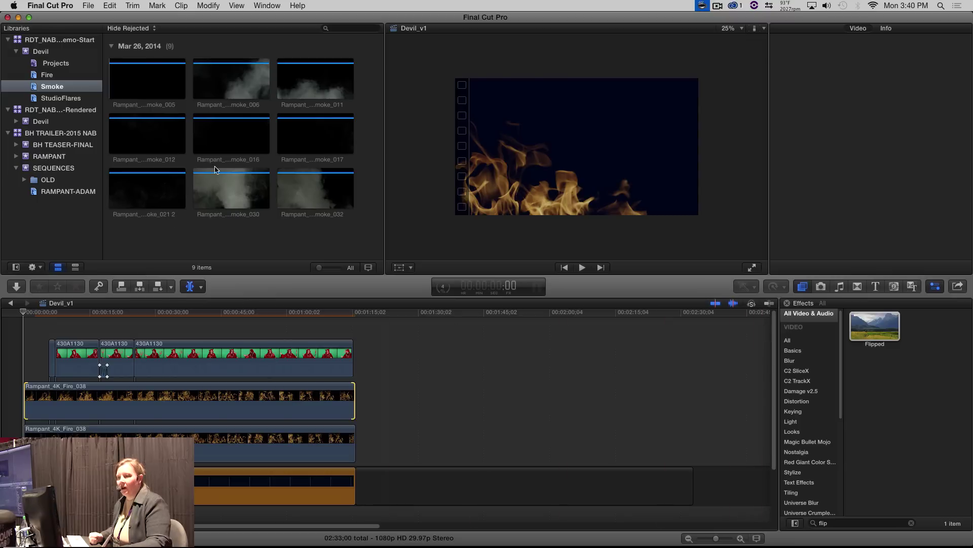
- Layer Rampant_4K_Smoke_006 at the sequence start and delete its tail past the fire clips
left_click(218, 83)
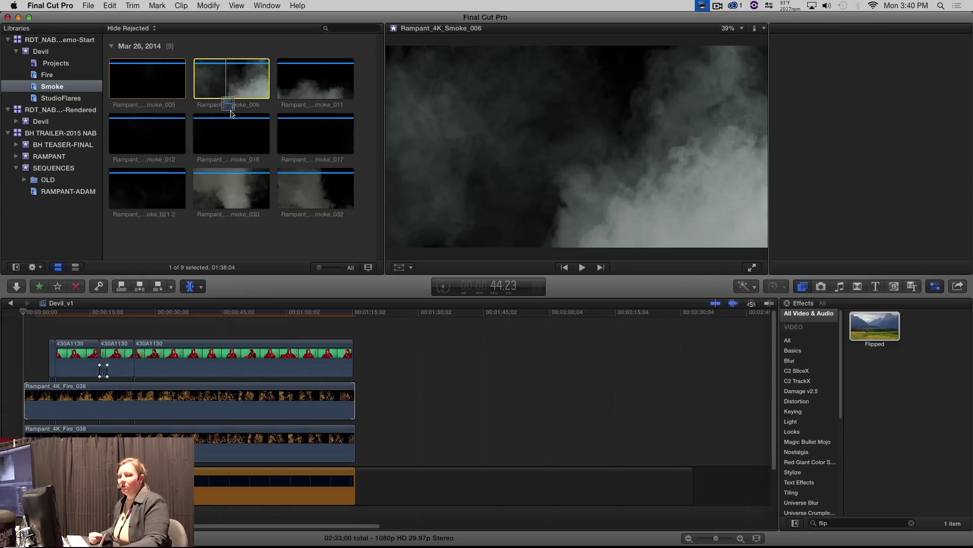
left_click_drag(191, 366, 26, 373)
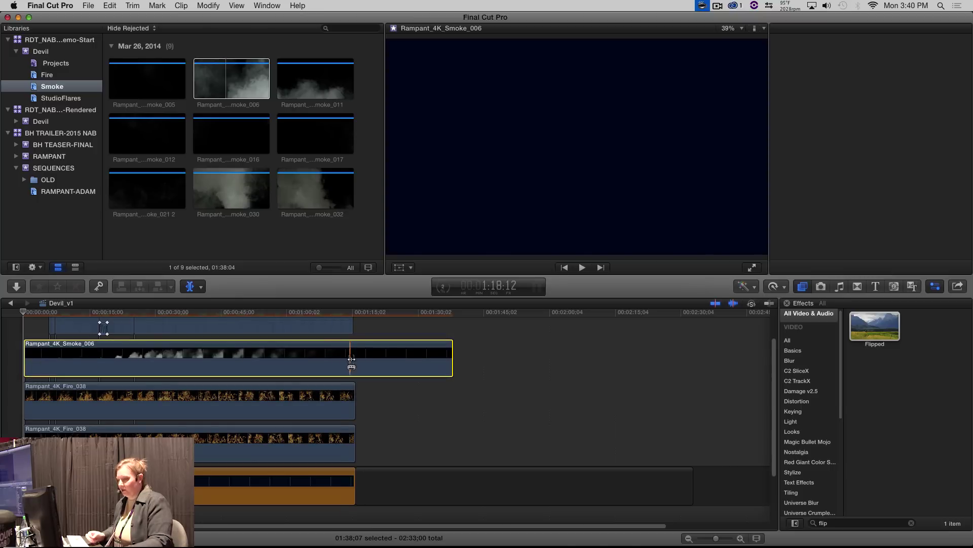
key("b")
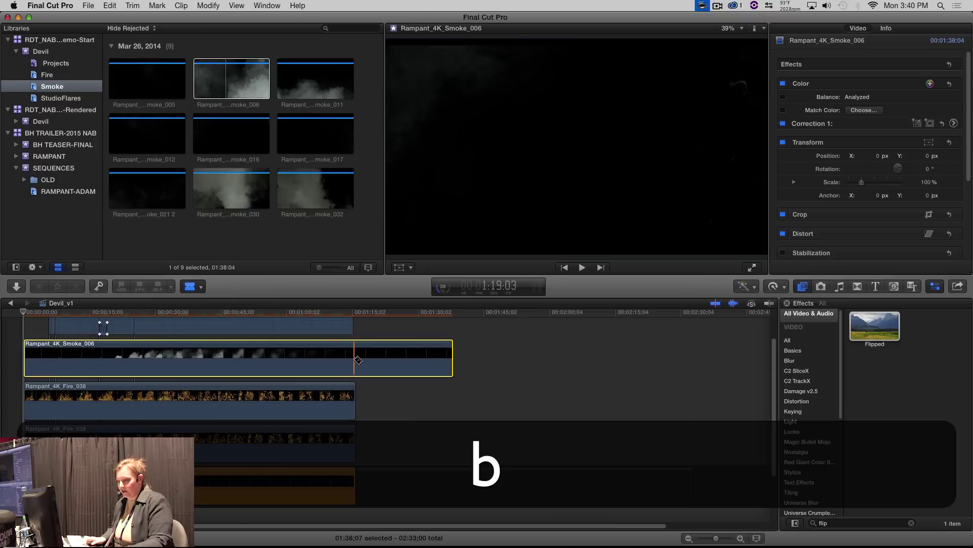
left_click(358, 360)
key("a")
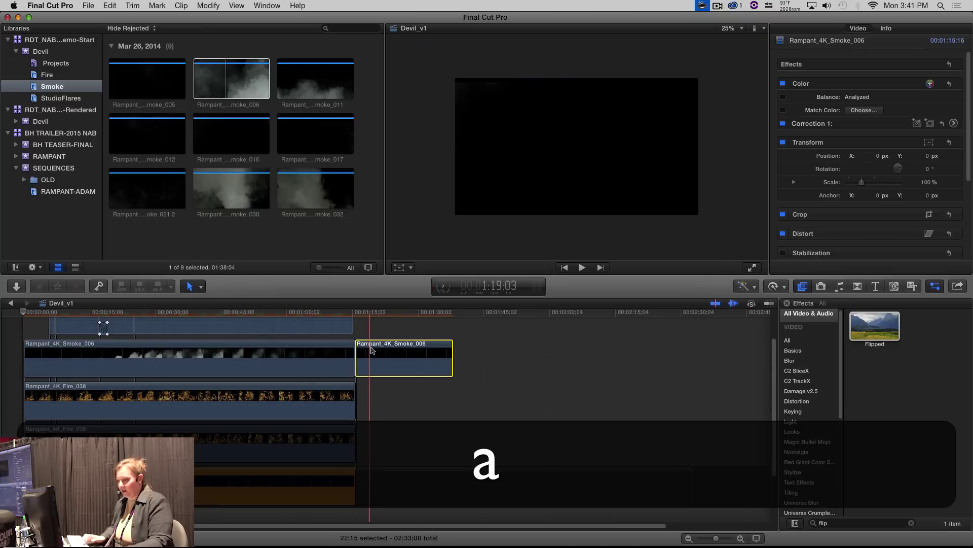
key("BackSpace")
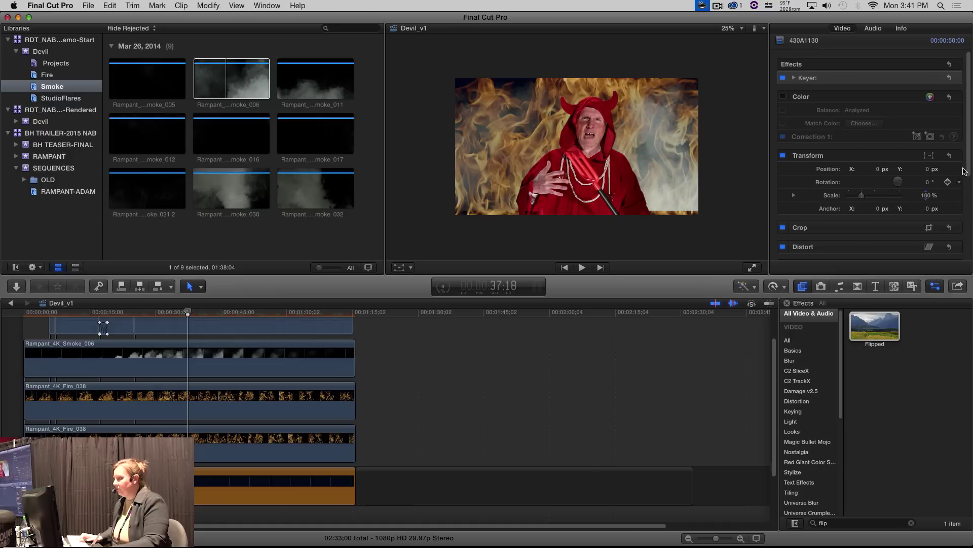
- Set Rampant_4K_Smoke_006's Compositing opacity to 25% in the Video Inspector
scroll(965, 175, "down", 3)
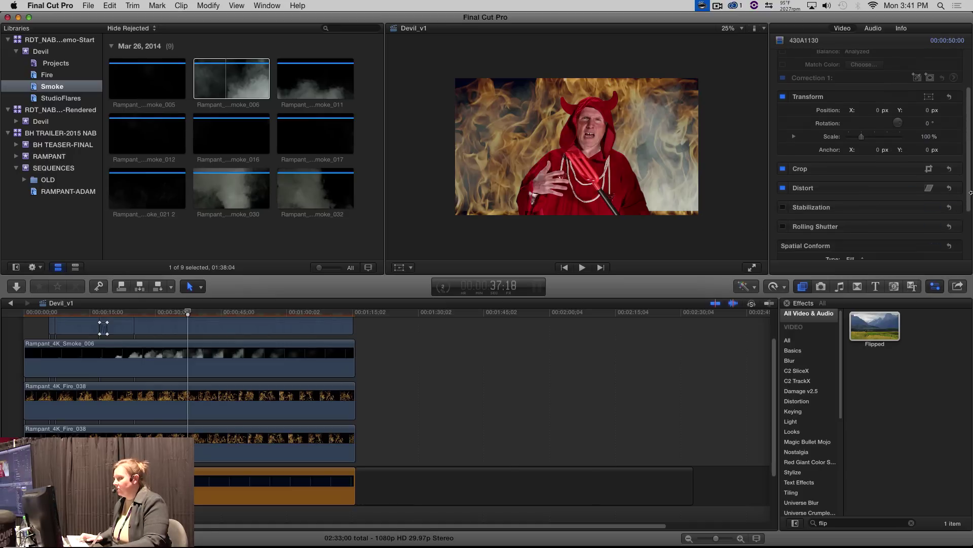
scroll(865, 208, "down", 3)
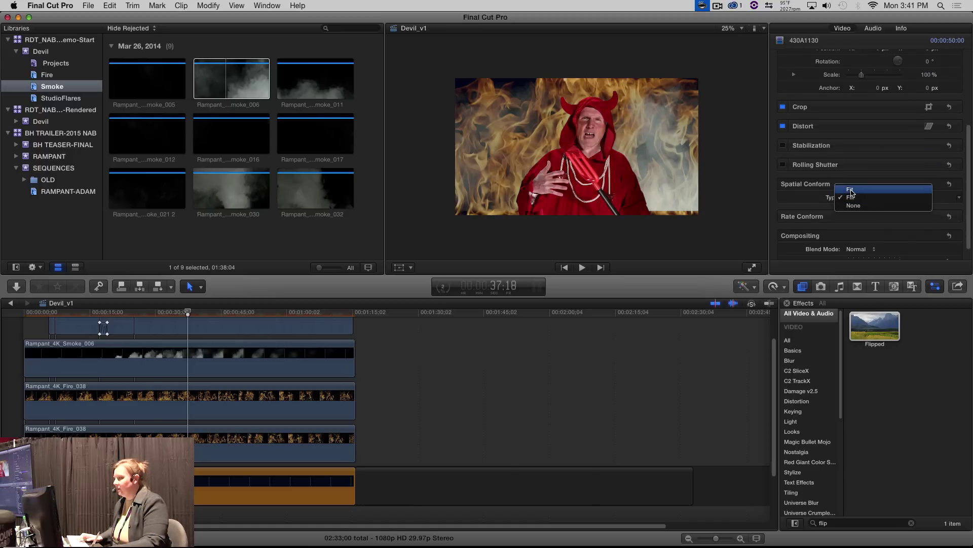
left_click(239, 351)
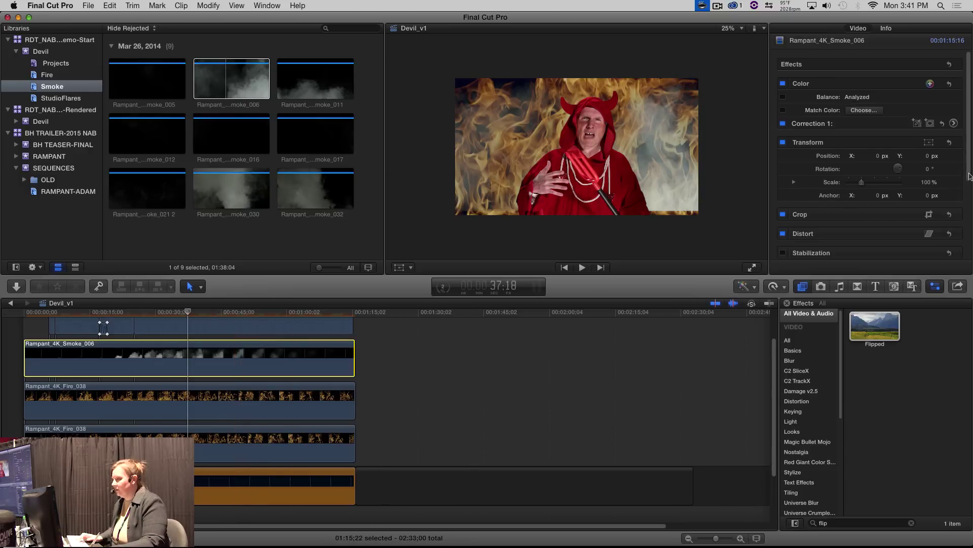
scroll(854, 203, "down", 5)
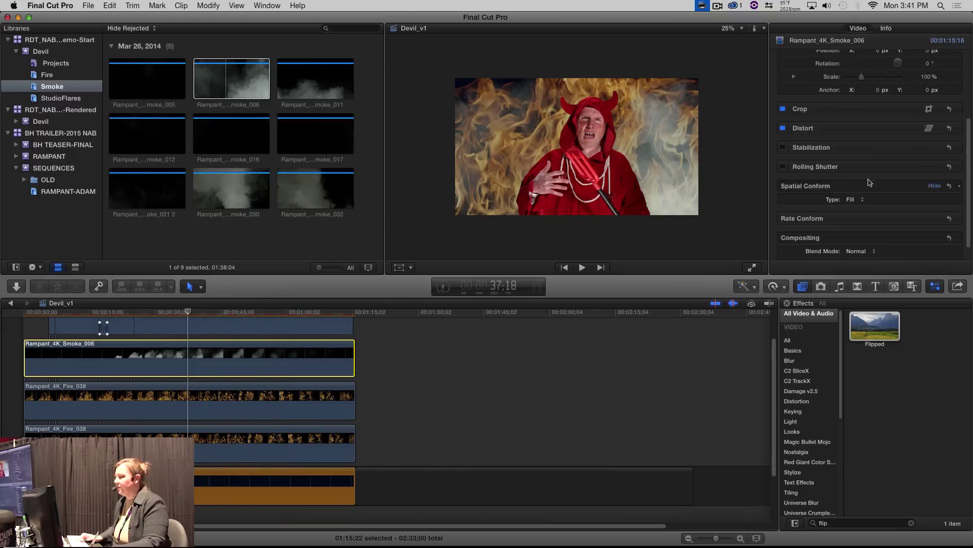
scroll(966, 193, "down", 2)
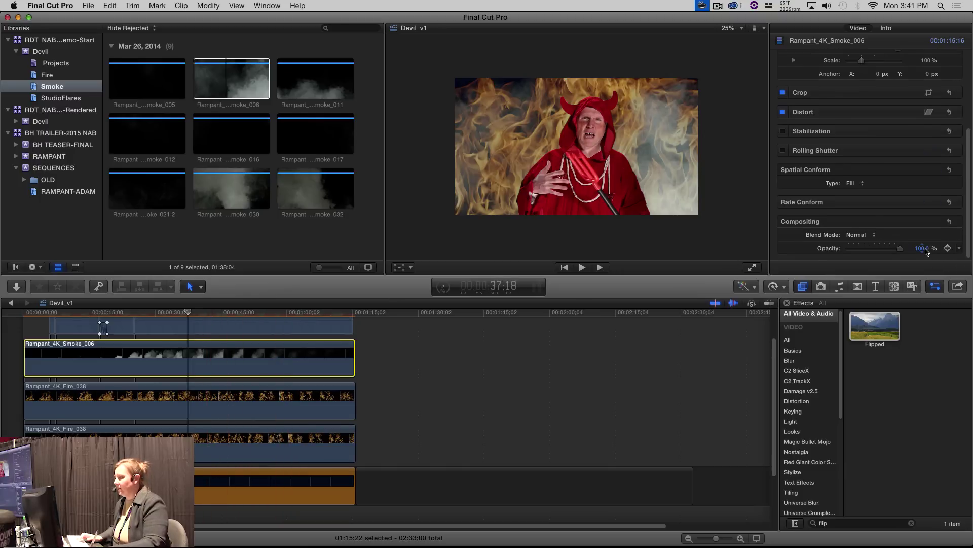
key("2")
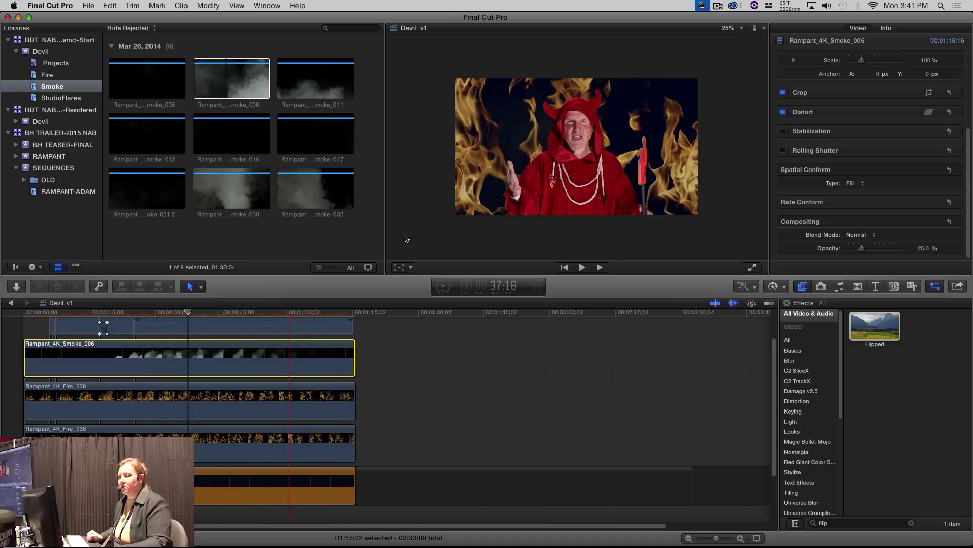
left_click_drag(775, 345, 780, 296)
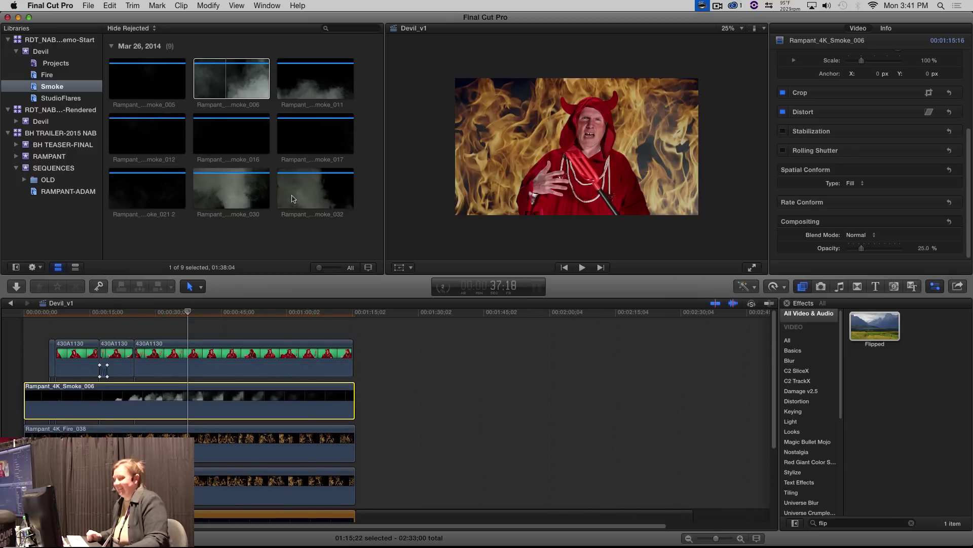
key("super+1")
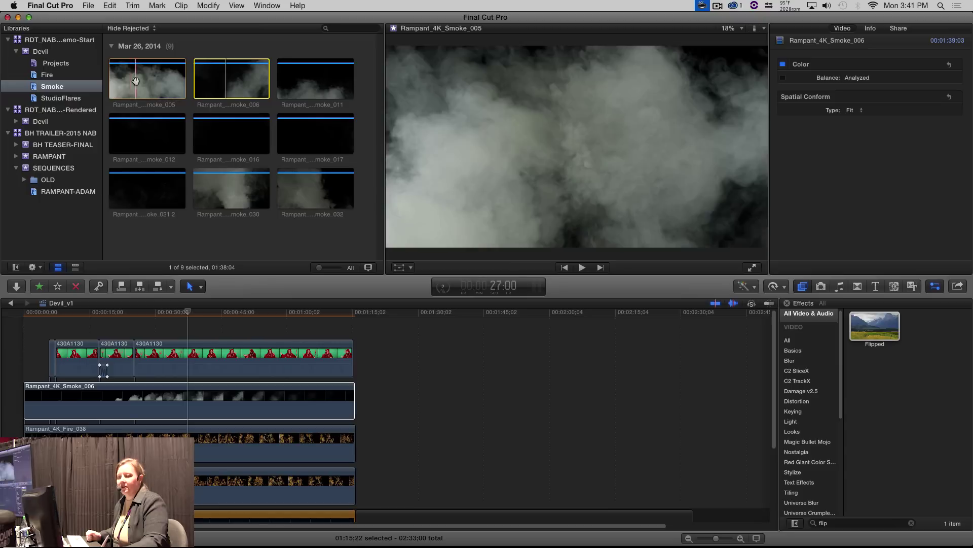
- Layer Rampant_4K_Smoke_005 above Smoke_006 and trim its end to match the other clips
left_click_drag(130, 79, 10, 361)
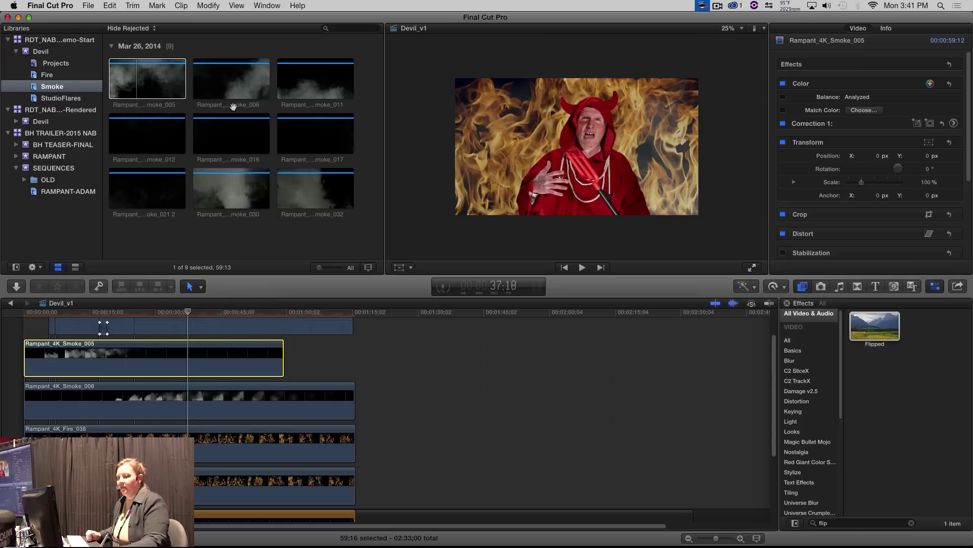
left_click_drag(282, 355, 254, 353)
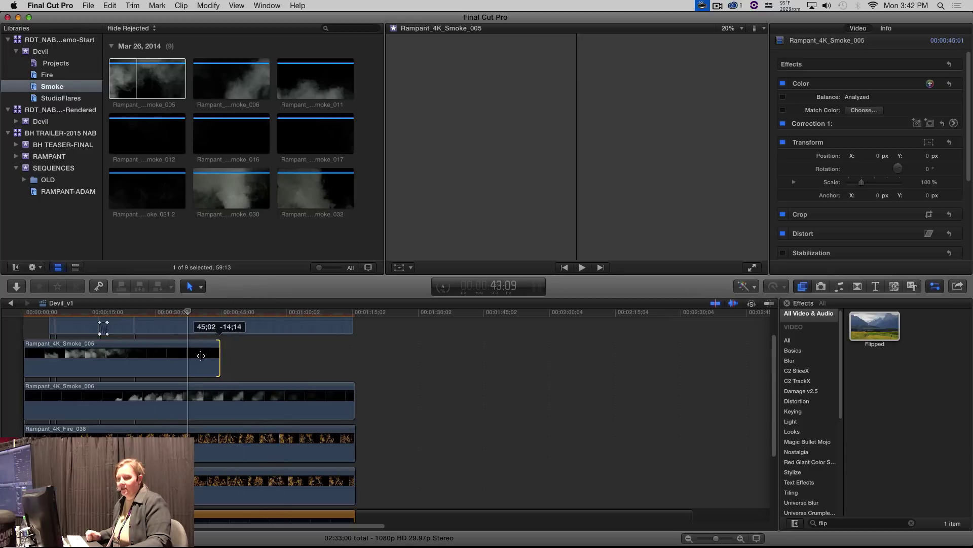
left_click_drag(193, 355, 208, 353)
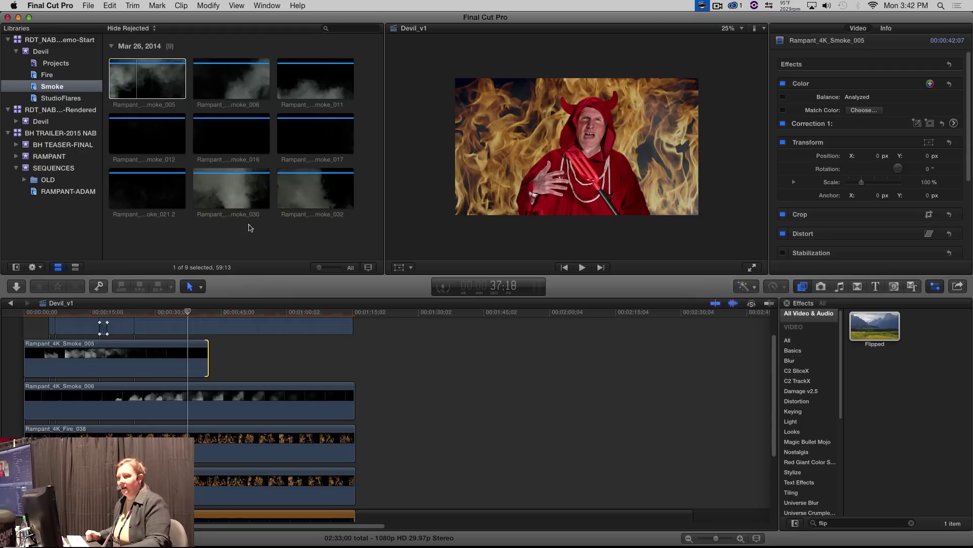
- Add the whole Smoke_016 clip right after Smoke_005 and trim it to end with the fire
key("super+1")
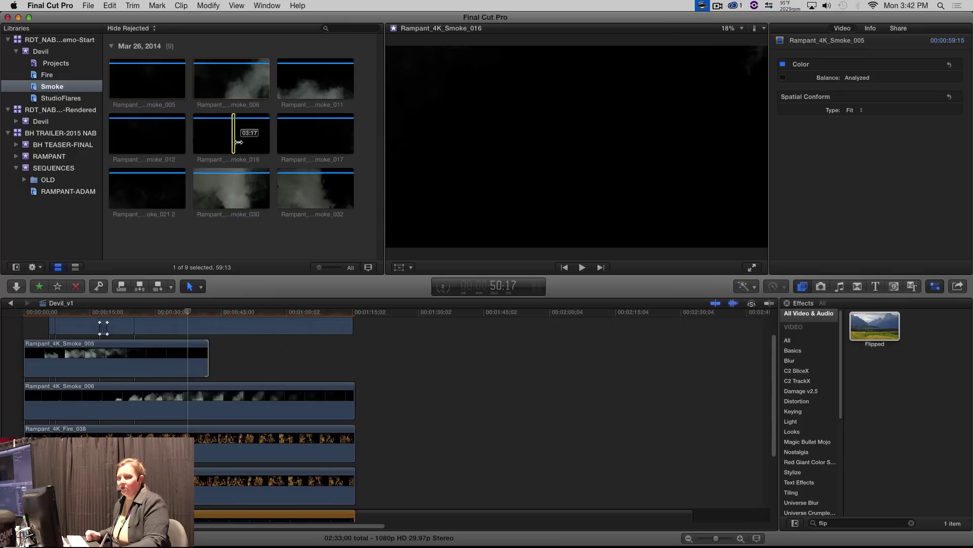
key("x")
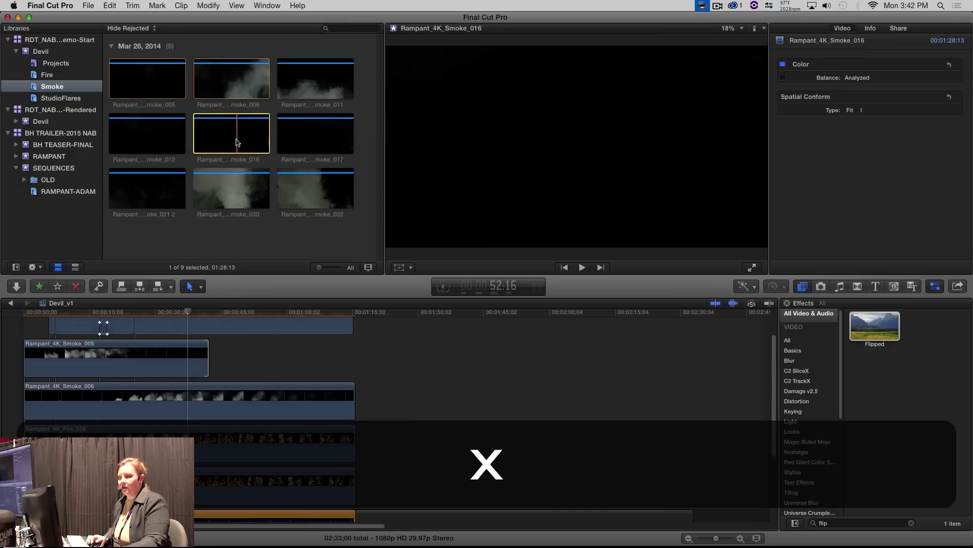
left_click_drag(248, 134, 215, 361)
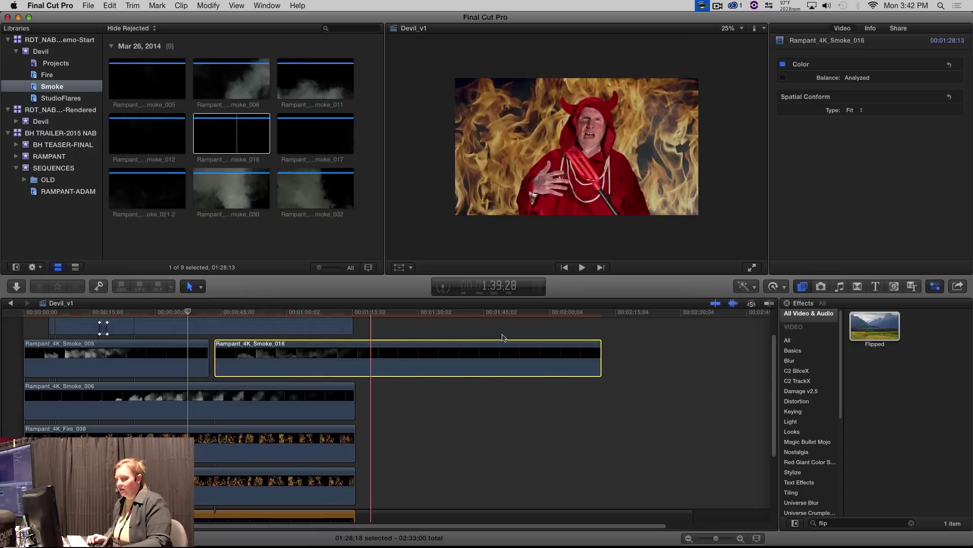
left_click_drag(599, 355, 357, 353)
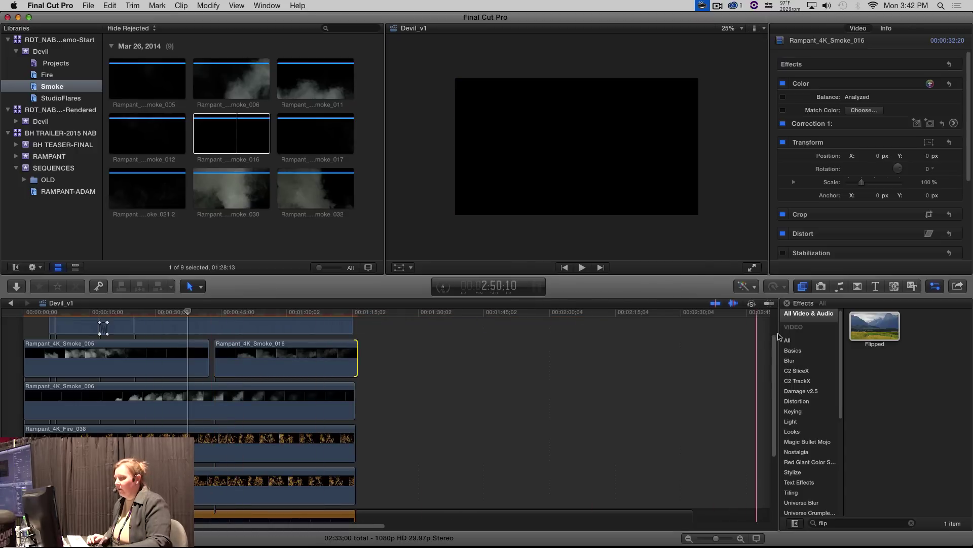
scroll(750, 325, "up", 2)
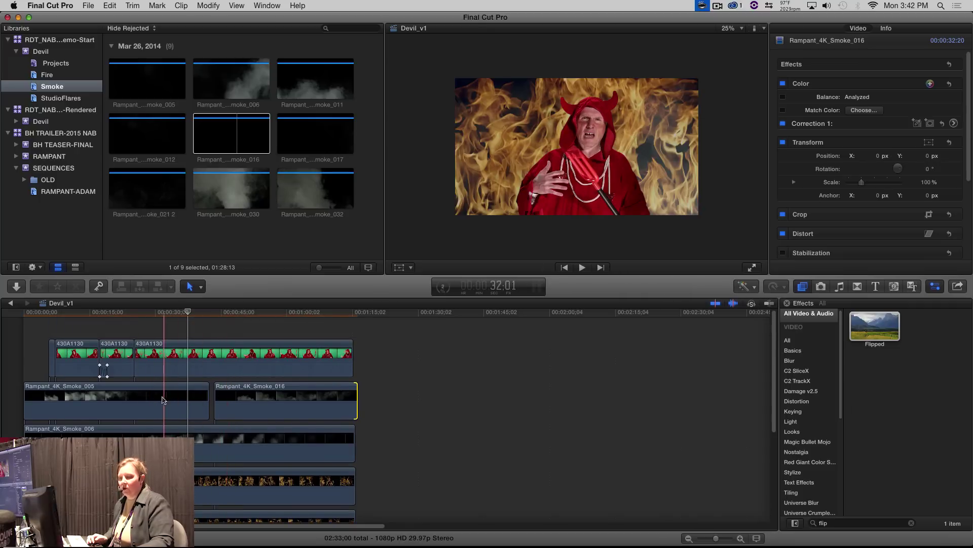
- Add Rampant_4K_Smoke_011 as a layer above Smoke_005 and Smoke_016, trimmed to end with the fire clips
left_click(196, 153)
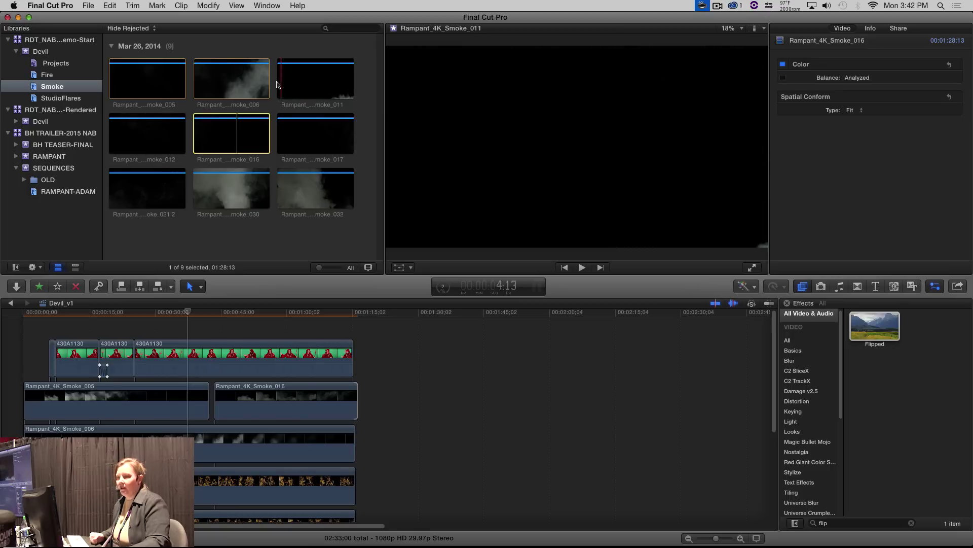
left_click(304, 83)
left_click_drag(317, 82, 138, 359)
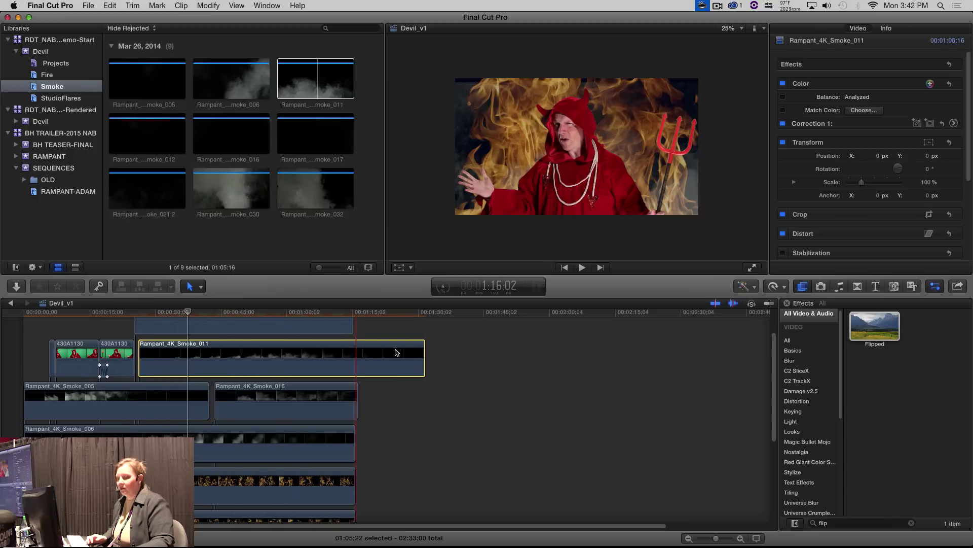
left_click_drag(422, 347, 362, 344)
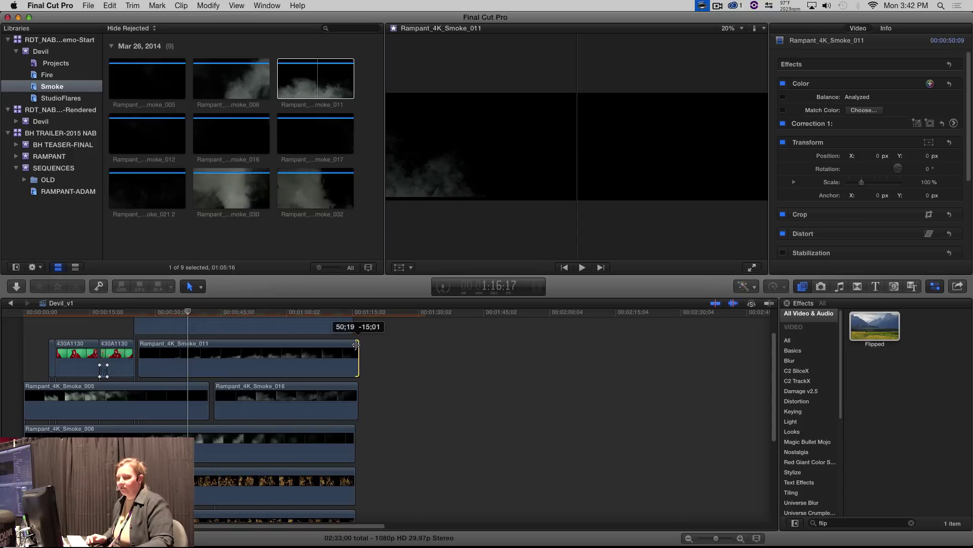
left_click_drag(356, 346, 357, 345)
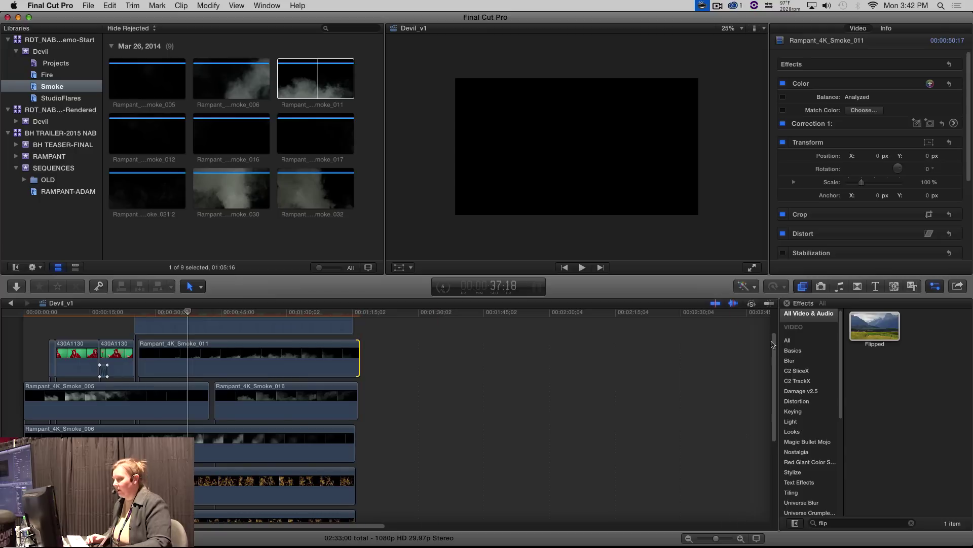
scroll(773, 344, "up", 2)
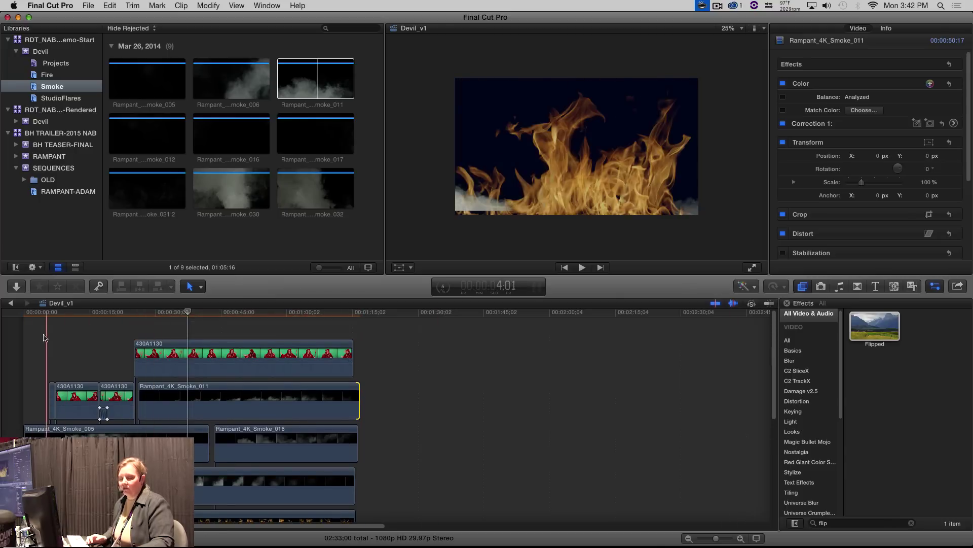
left_click_drag(38, 330, 133, 398)
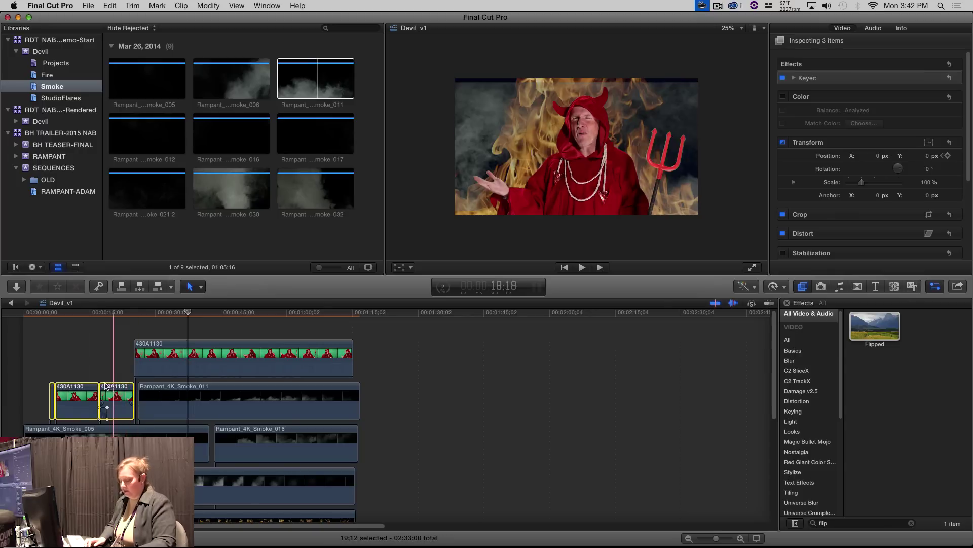
- Select all three 430A1130 devil clips and combine them with Create Storyline
left_click(145, 370, "ctrl")
key("alt+ctrl+b")
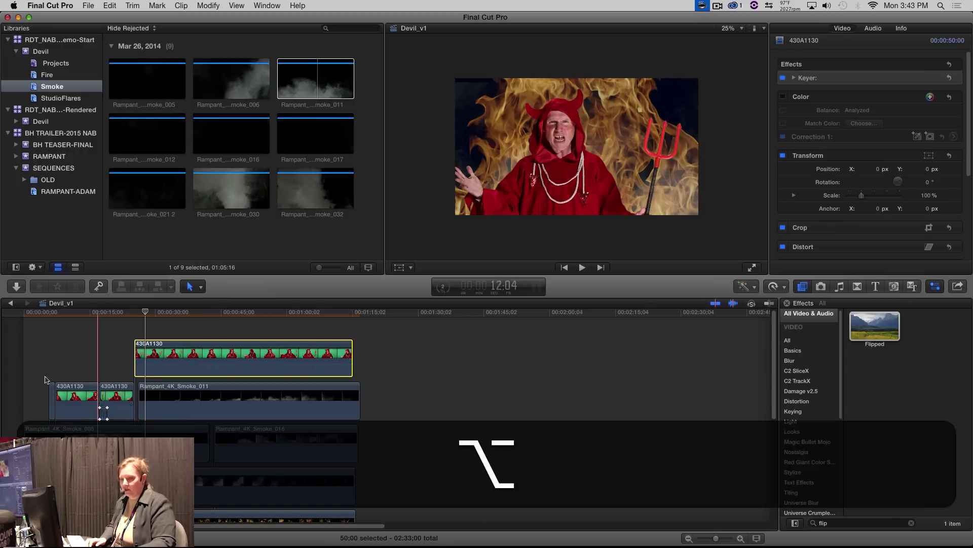
left_click_drag(38, 370, 104, 396)
key("alt+ctrl+v")
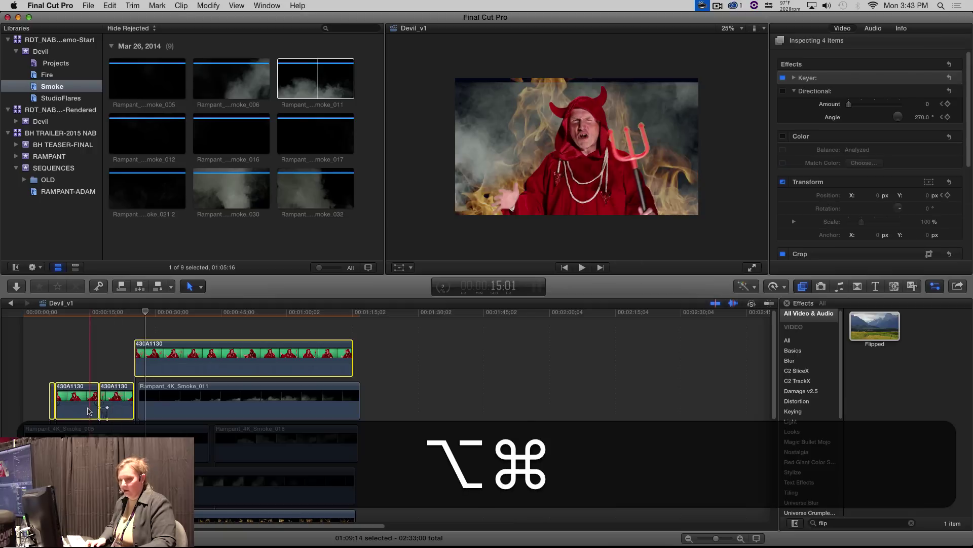
left_click(82, 416, "alt")
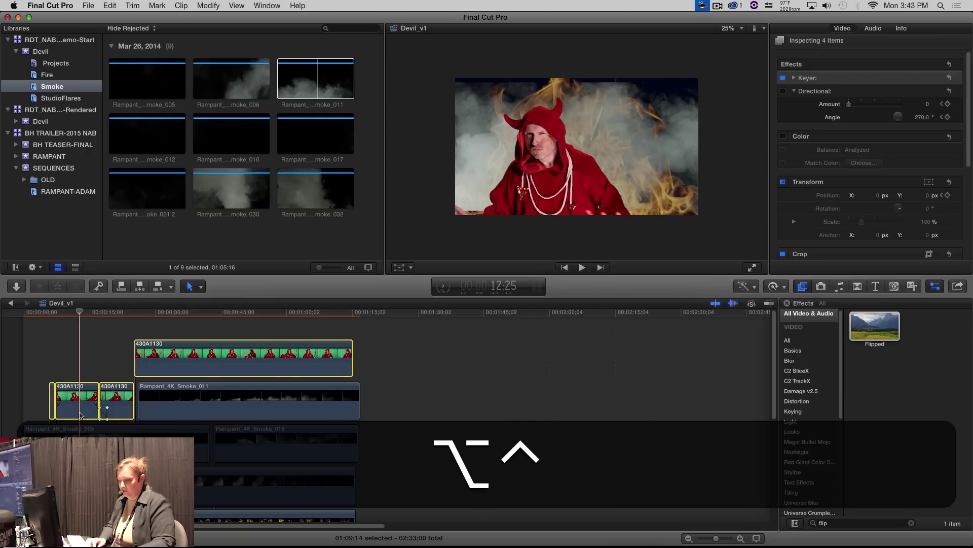
left_click(84, 416, "ctrl")
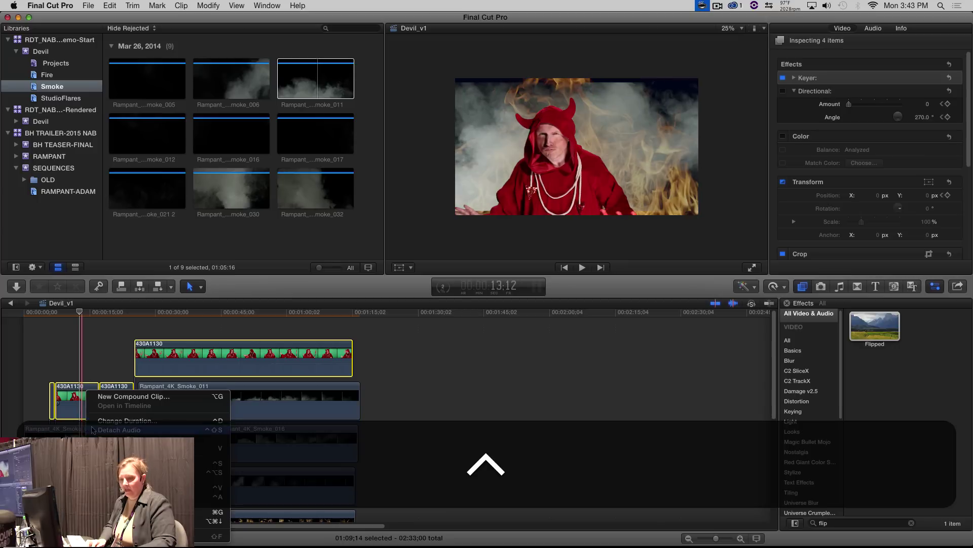
left_click(152, 512)
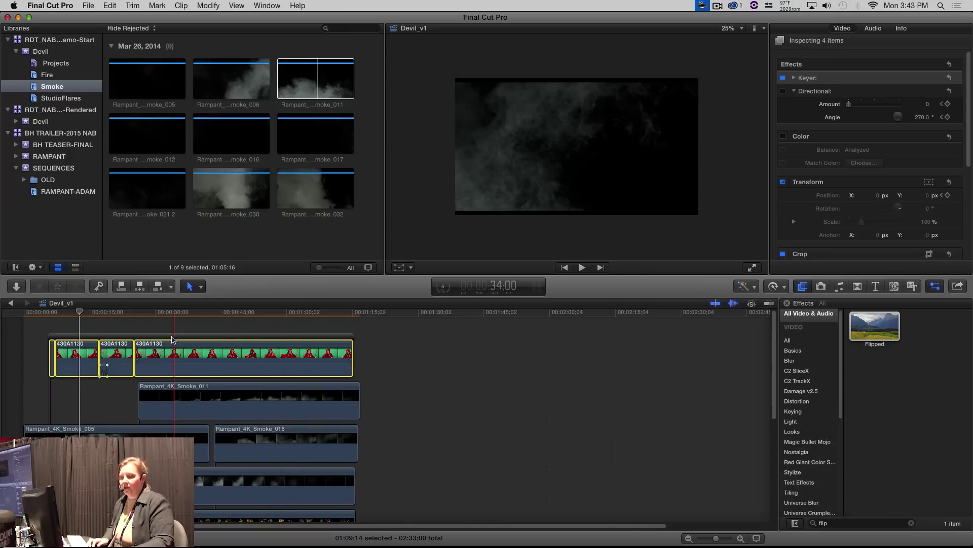
- Try shifting the devil storyline later, then undo the move
left_click_drag(184, 334, 246, 335)
key("super+z")
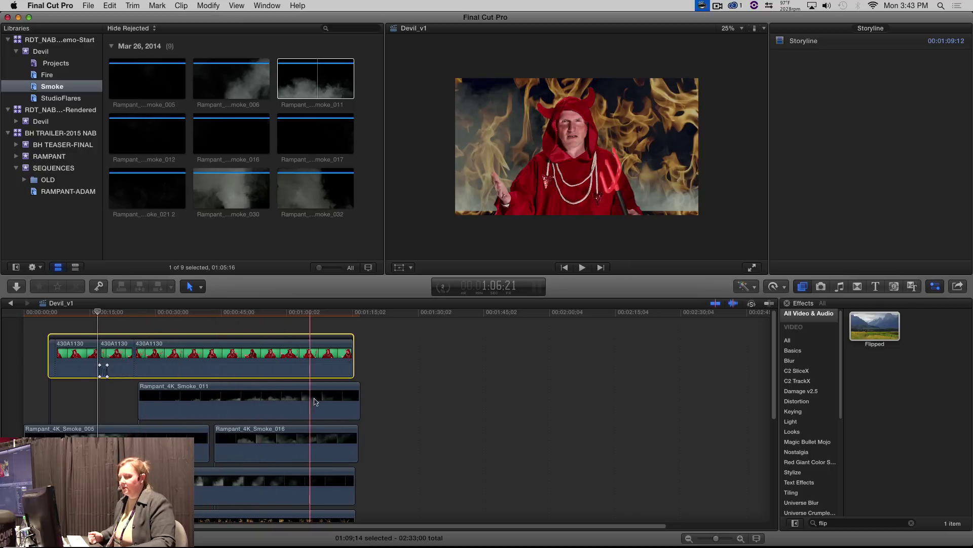
scroll(279, 337, "down", 3)
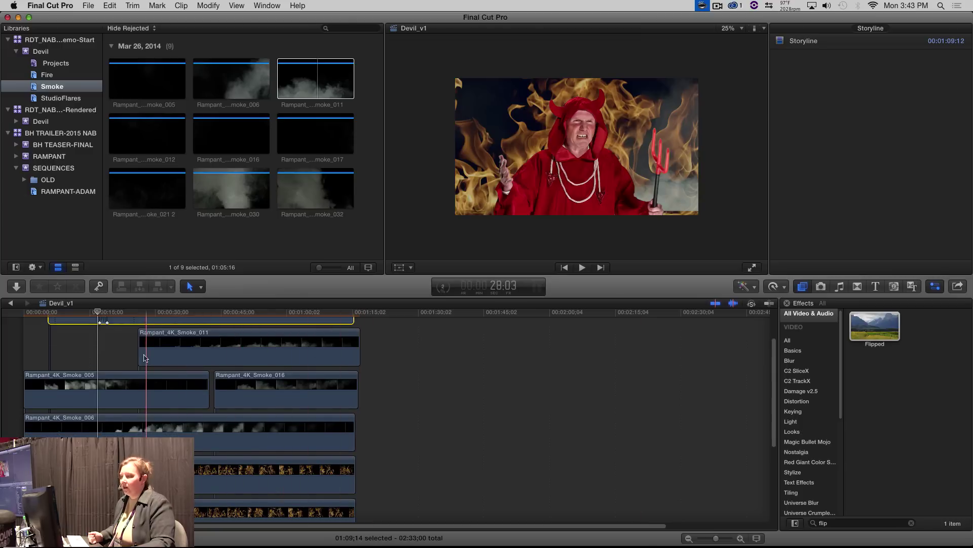
- Copy Smoke_006 and paste its Spatial Conform and Compositing attributes onto Smoke_011, Smoke_005 and Smoke_016
left_click(286, 426)
key("super+c")
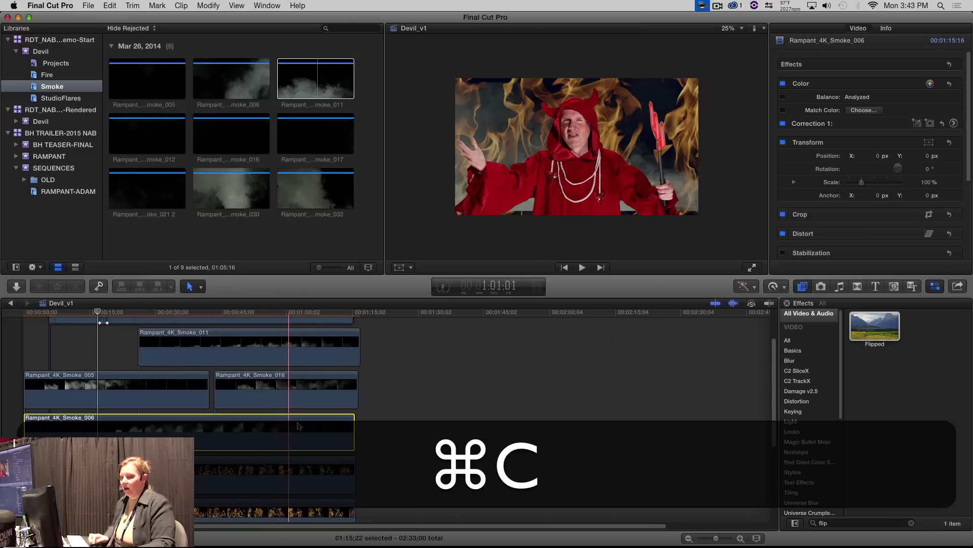
left_click_drag(372, 342, 182, 386)
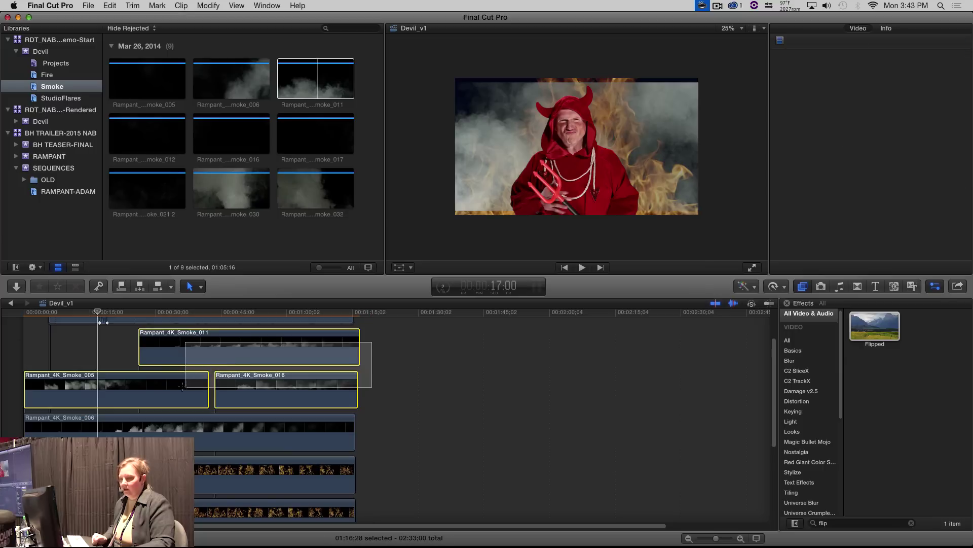
key("shift+super+v")
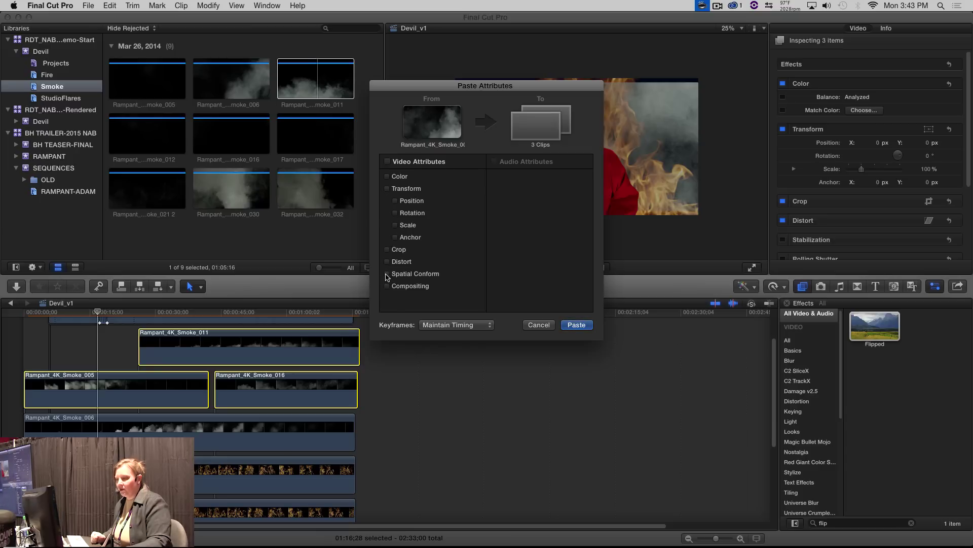
left_click(576, 325)
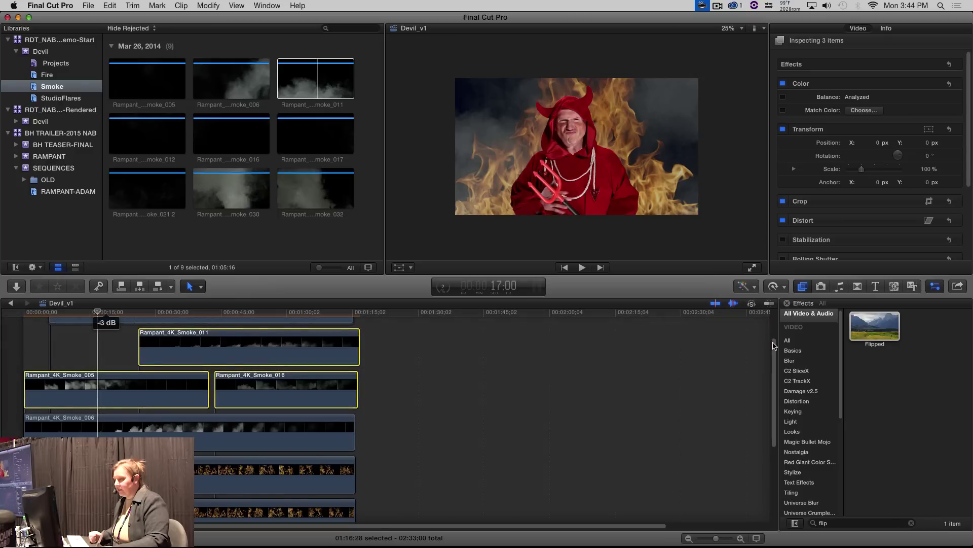
scroll(774, 346, "up", 3)
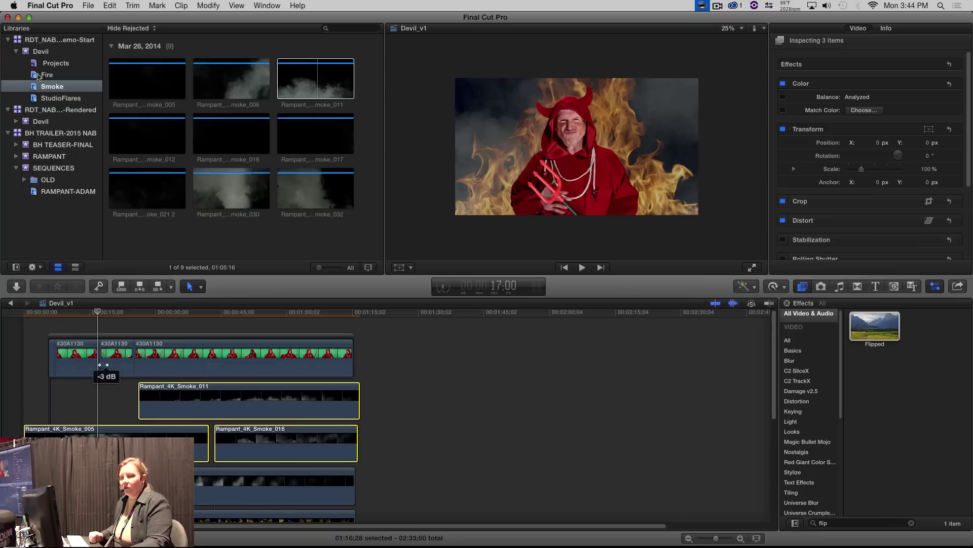
- From the Fire event, place Rampant_4K_Fire_013 in the timeline above the 430A1130 devil storyline
left_click(39, 75)
left_click(122, 163)
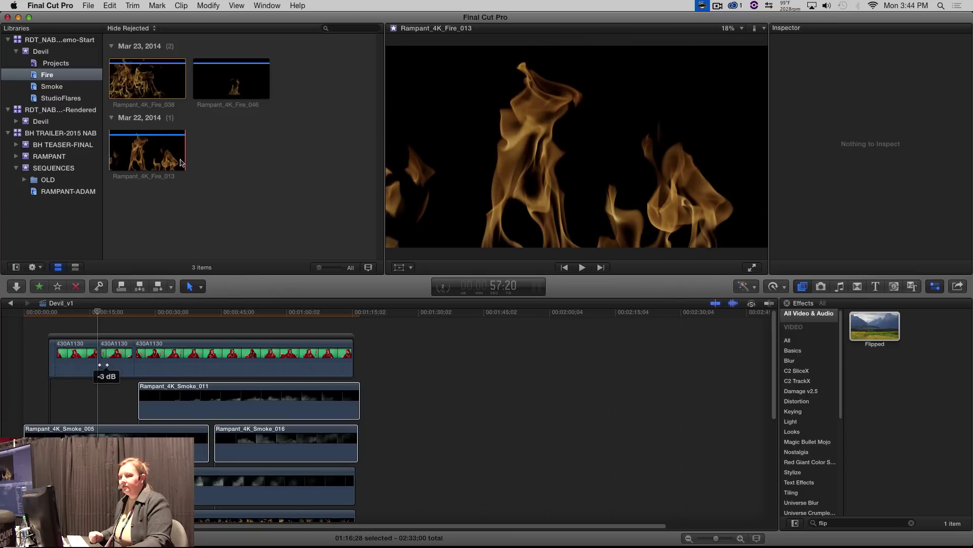
left_click(116, 148)
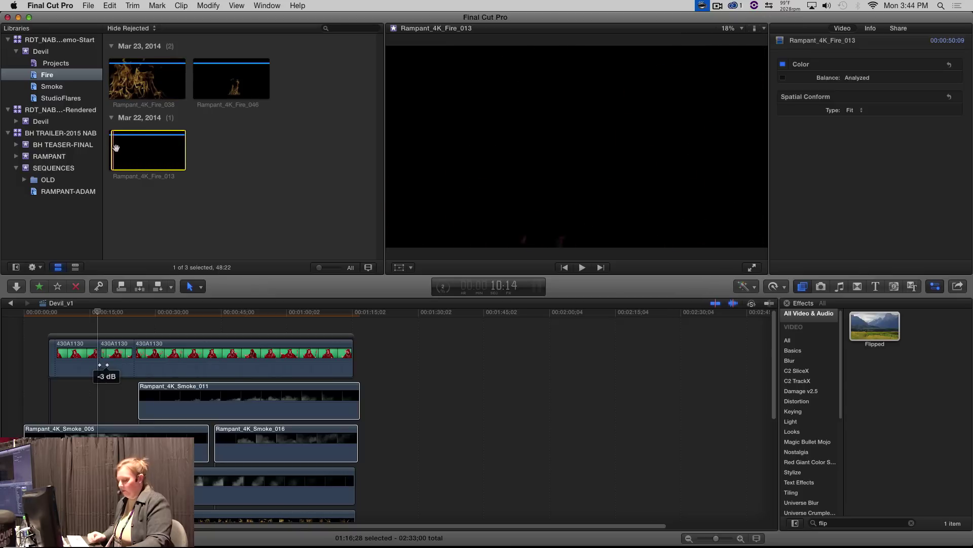
left_click_drag(132, 150, 135, 360)
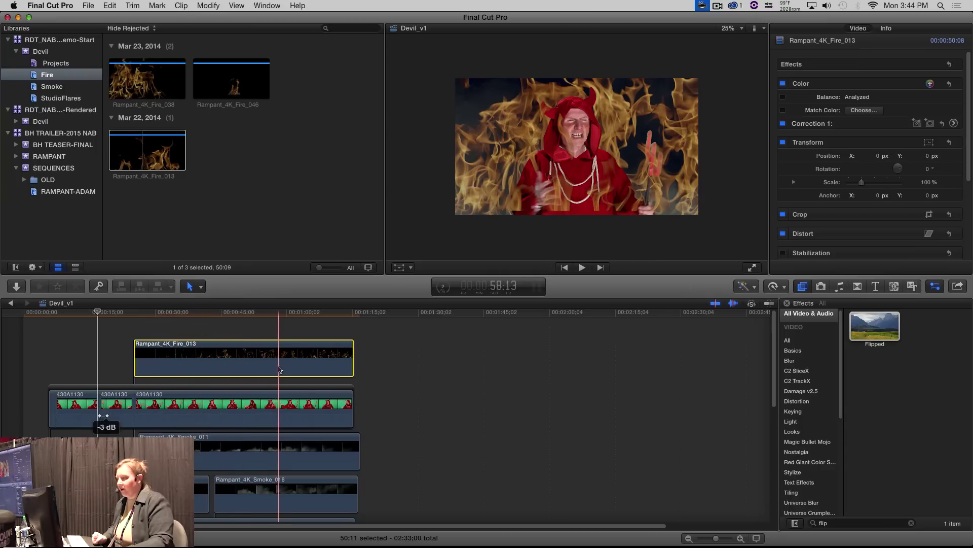
- Set the Fire_013 clip's Spatial Conform Type to Fill
left_click(211, 318)
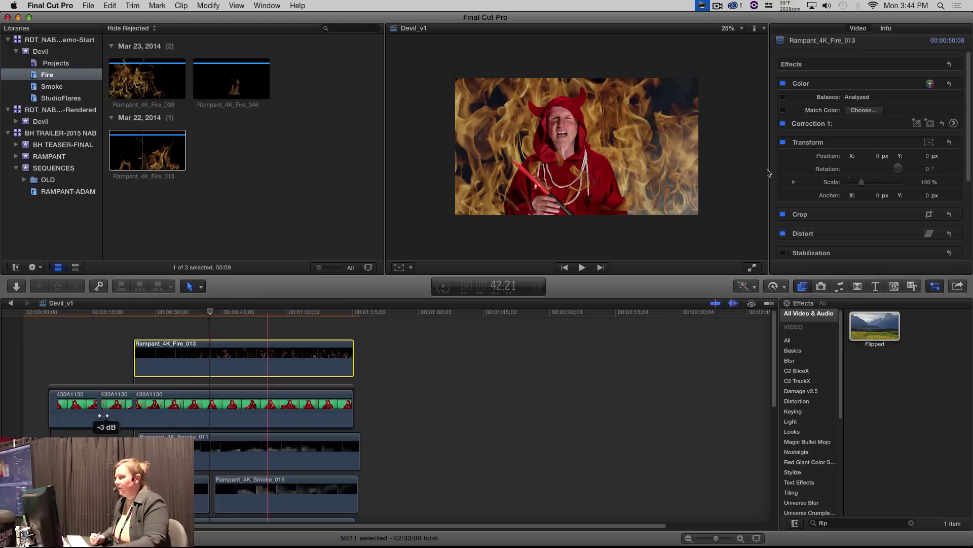
scroll(967, 167, "down", 5)
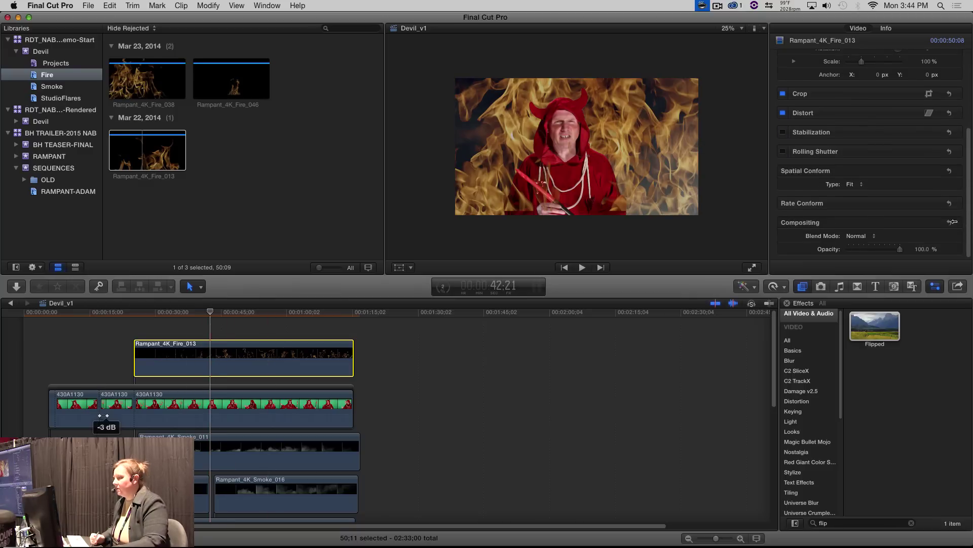
left_click(855, 183)
left_click(794, 202)
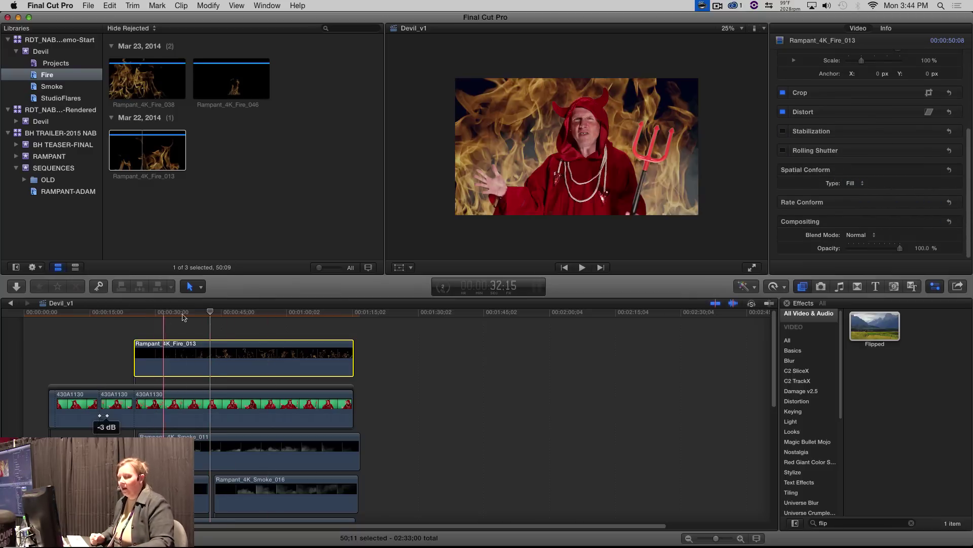
- Lower Fire_013's opacity to 75% and review the composite around 42-50 seconds
left_click(246, 313)
left_click_drag(244, 313, 252, 313)
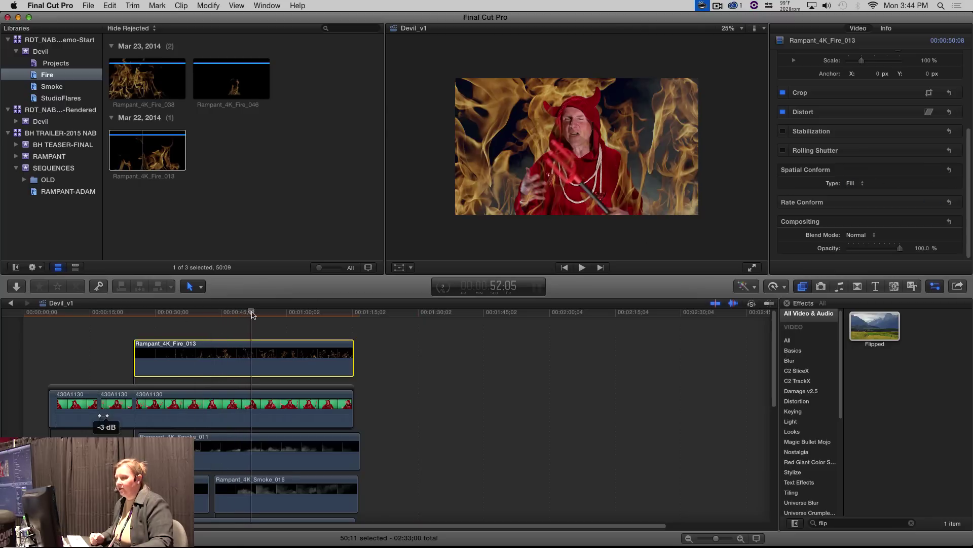
left_click(922, 247)
type("75")
key("Return")
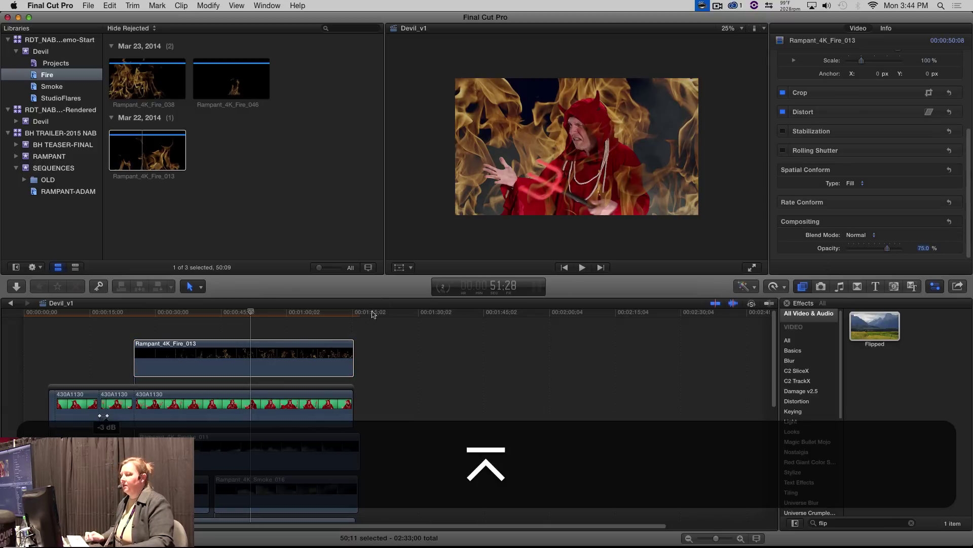
left_click_drag(182, 313, 55, 319)
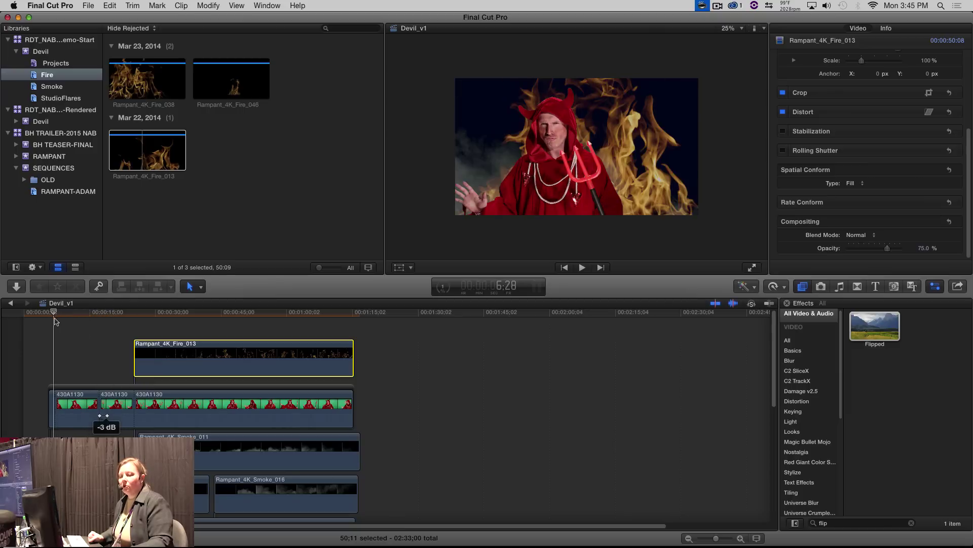
- Zoom into the timeline start and review the opening 430A1130 clip's blurred entrance near 5 seconds
key("equal")
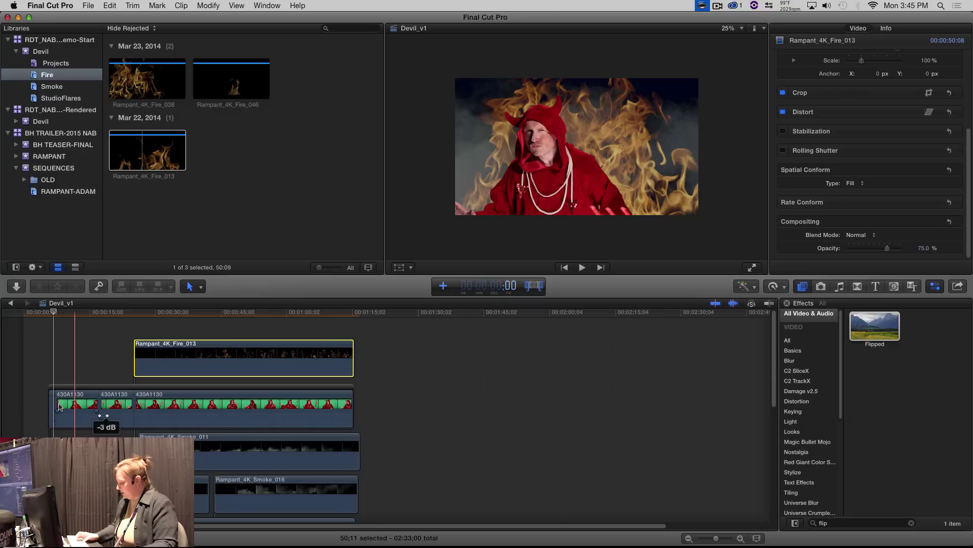
key("super+equal")
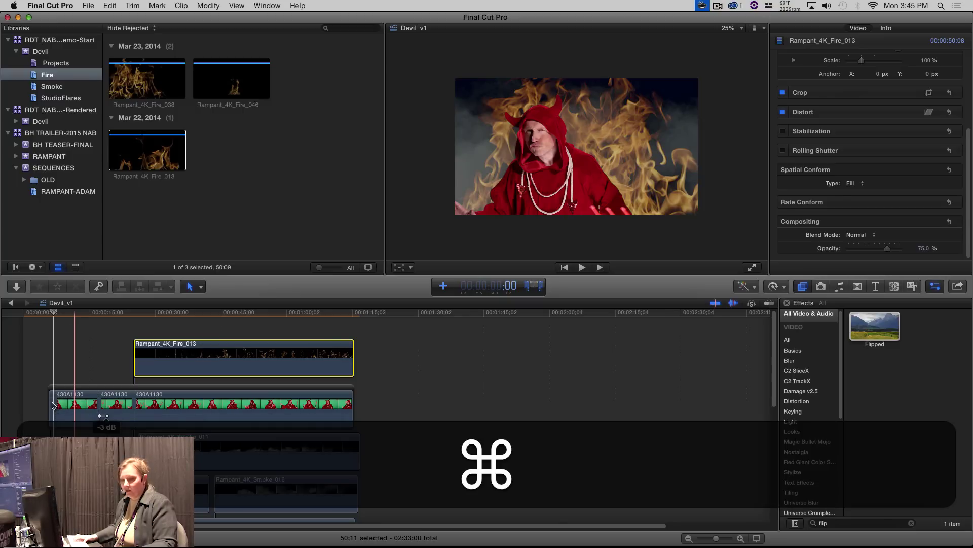
left_click(54, 406)
key("super+equal")
key("super+equal")
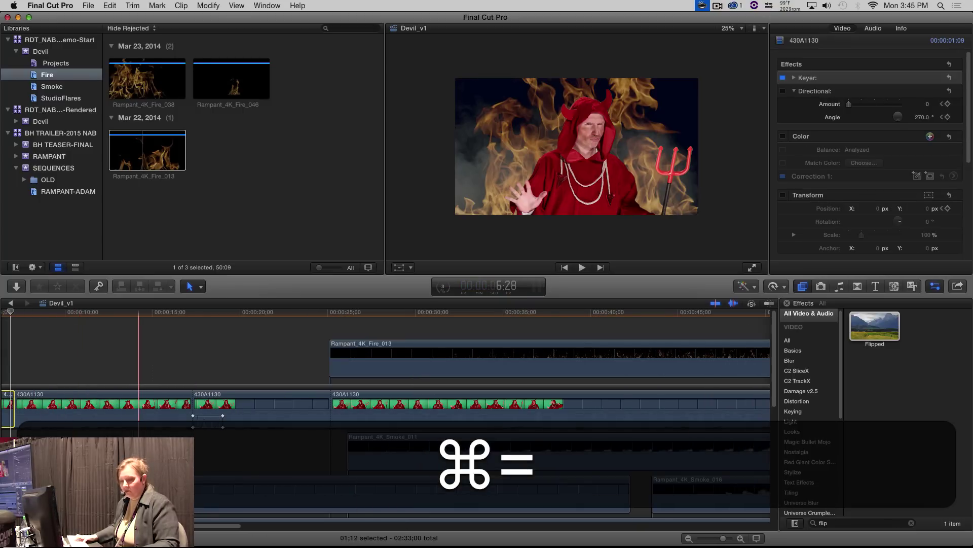
scroll(123, 374, "left", 5)
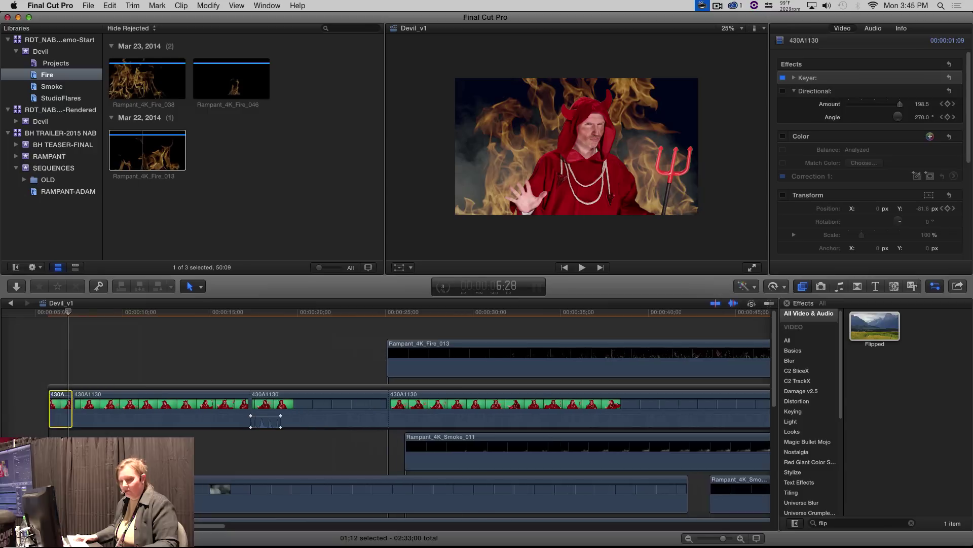
left_click(131, 312)
left_click_drag(131, 312, 130, 311)
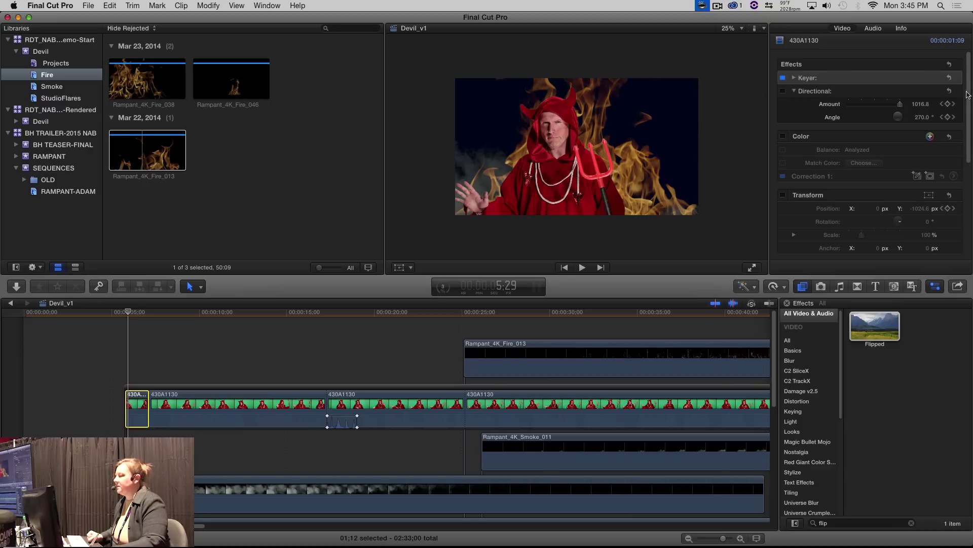
- Clear the 'flip' effects search and show the Blur effects category, then preview the directional blur
left_click(821, 318)
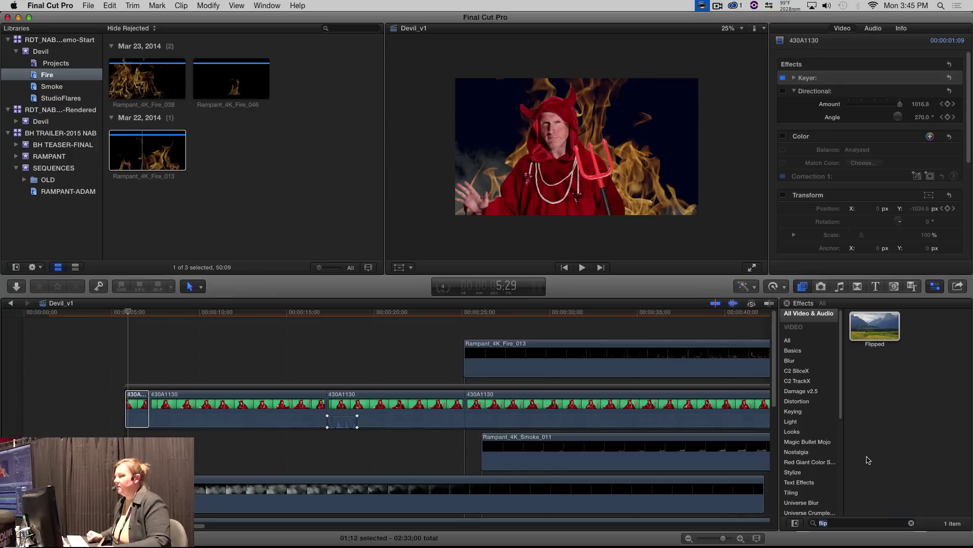
key("BackSpace")
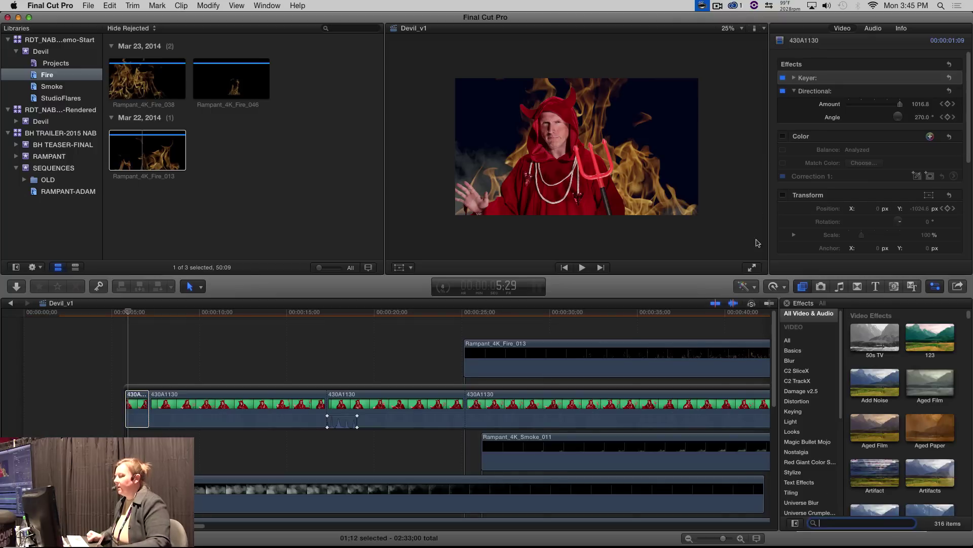
left_click(756, 243)
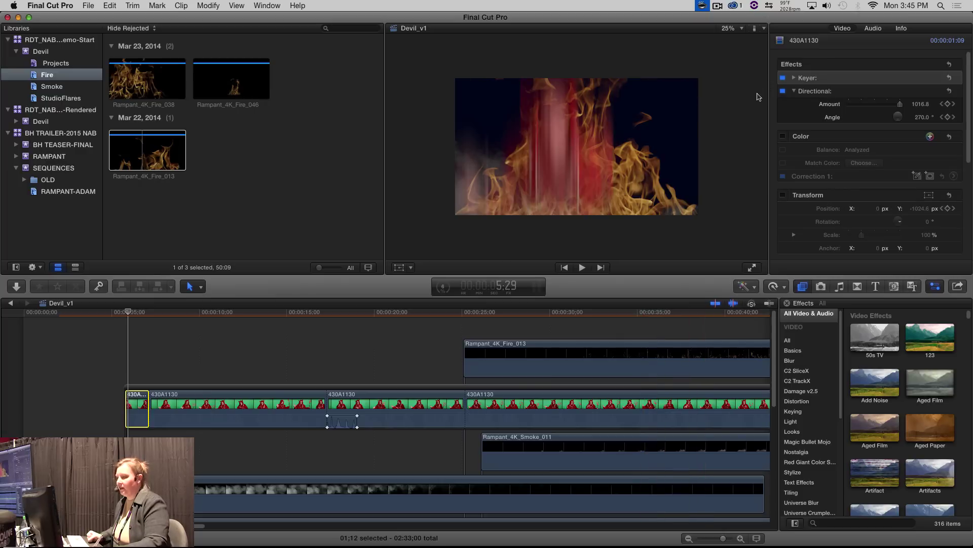
left_click(789, 360)
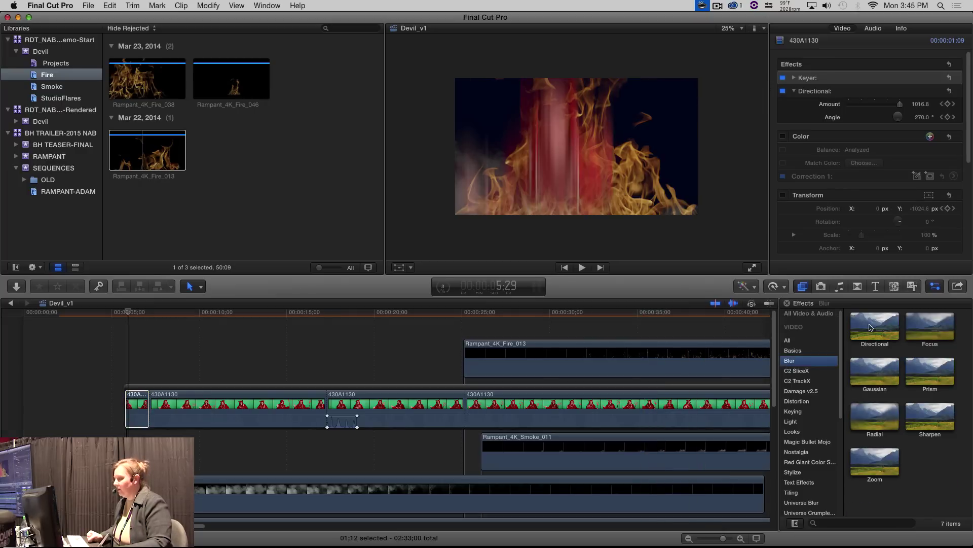
left_click(907, 105)
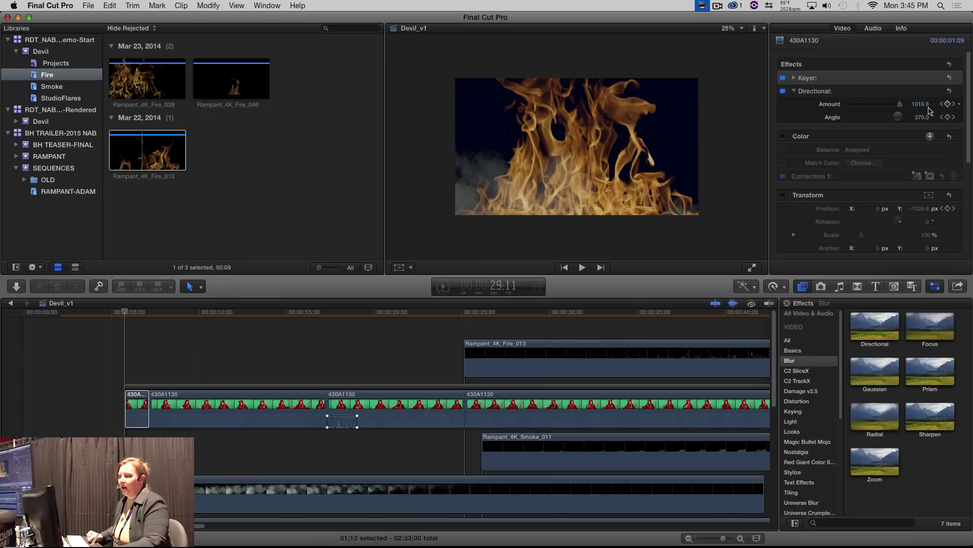
left_click_drag(124, 313, 147, 316)
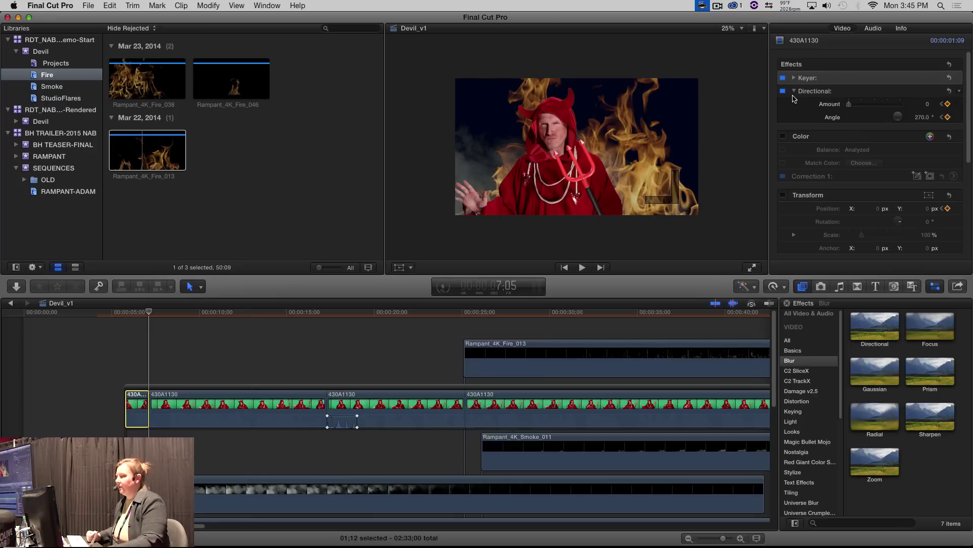
- Collapse the Directional blur settings, show the devil clip's transform handles and zoom the viewer to 12.5%
left_click(793, 92)
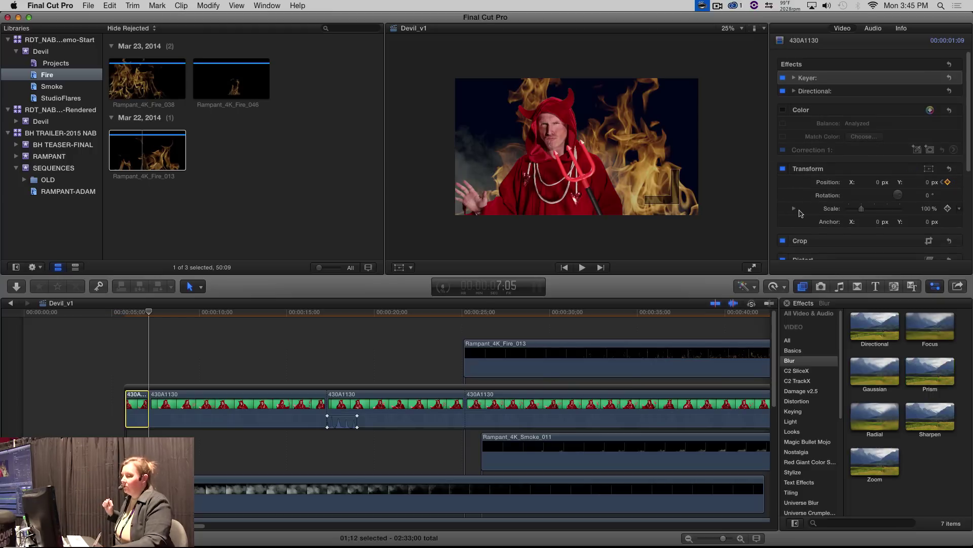
mouse_move(142, 307)
left_mouse_down()
mouse_move(150, 311)
mouse_move(131, 312)
left_mouse_up()
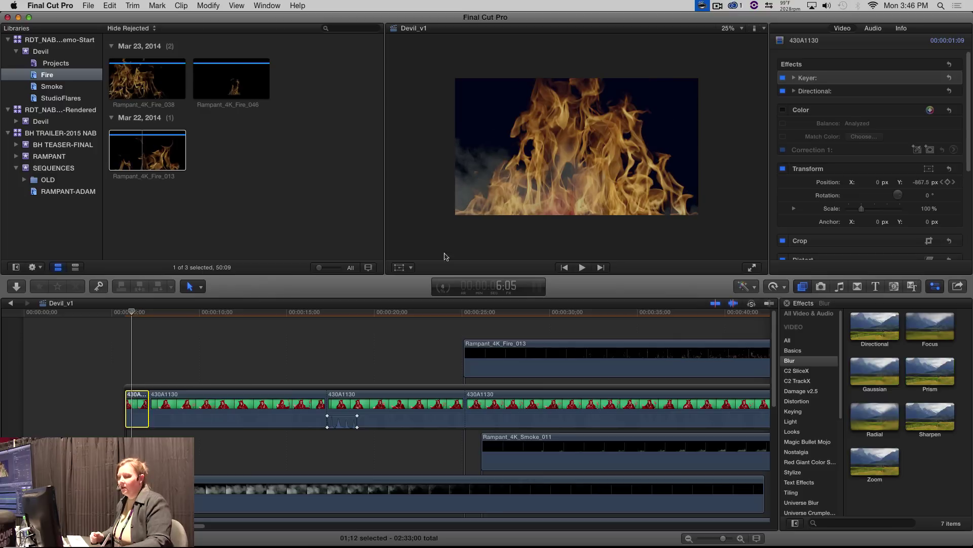
left_click(399, 268)
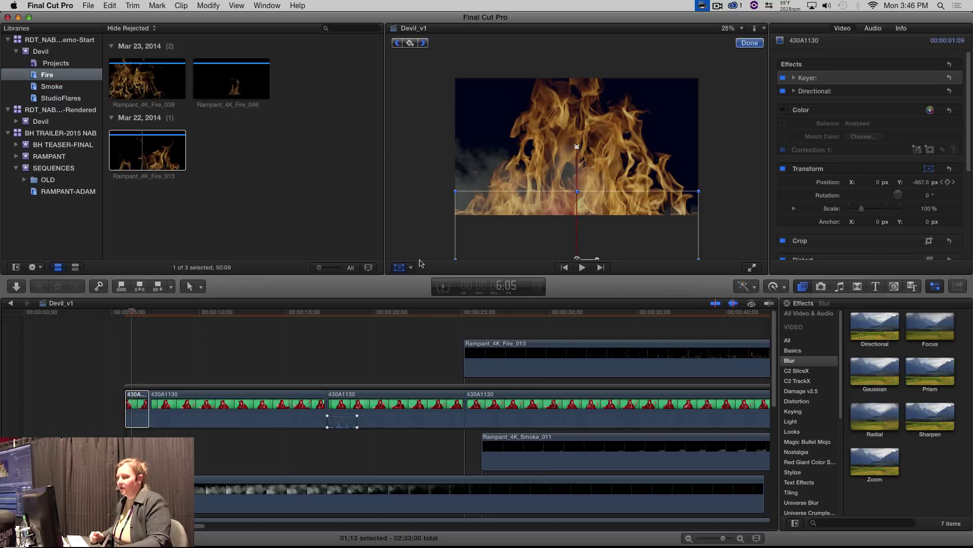
left_click(728, 28)
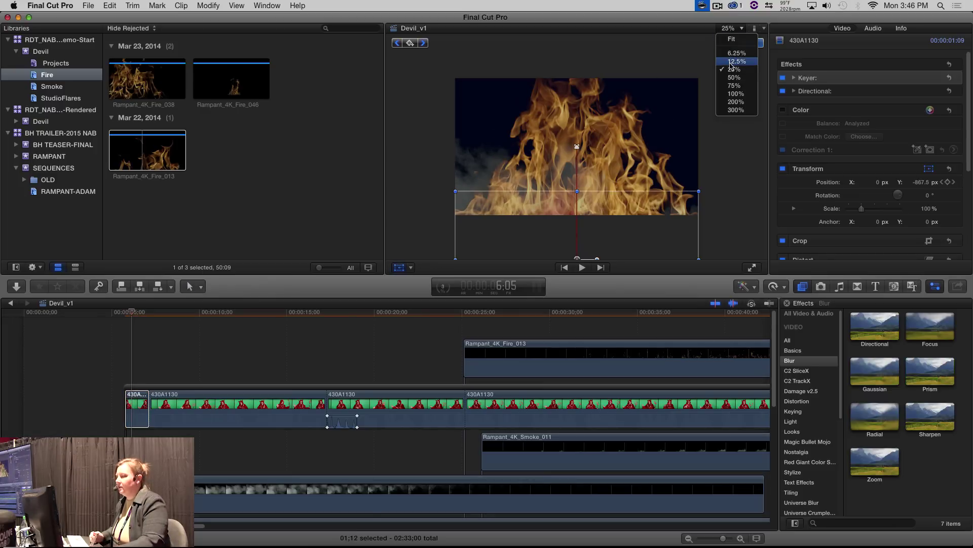
key("super+minus")
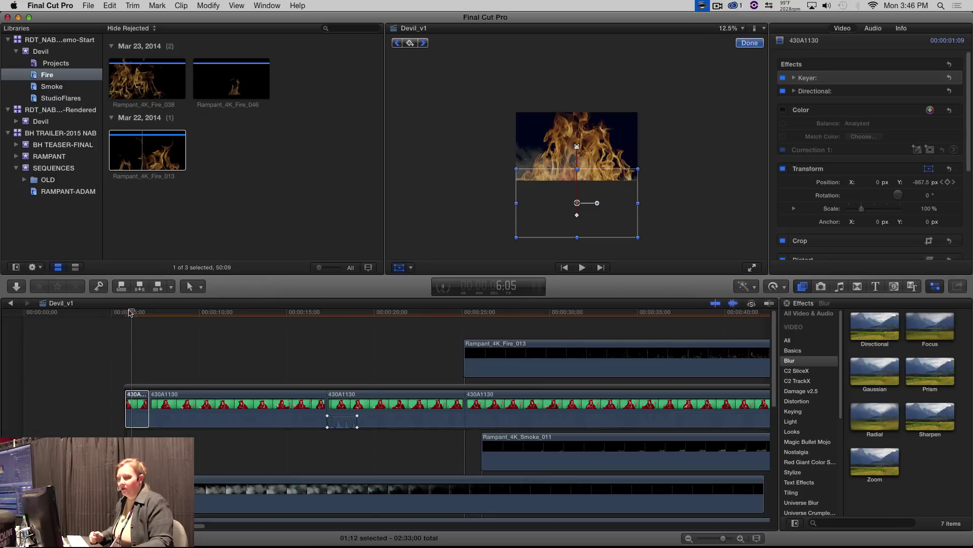
- Scrub from about 5 seconds through the fire rising behind the devil, then exit Transform mode
left_click_drag(130, 313, 125, 313)
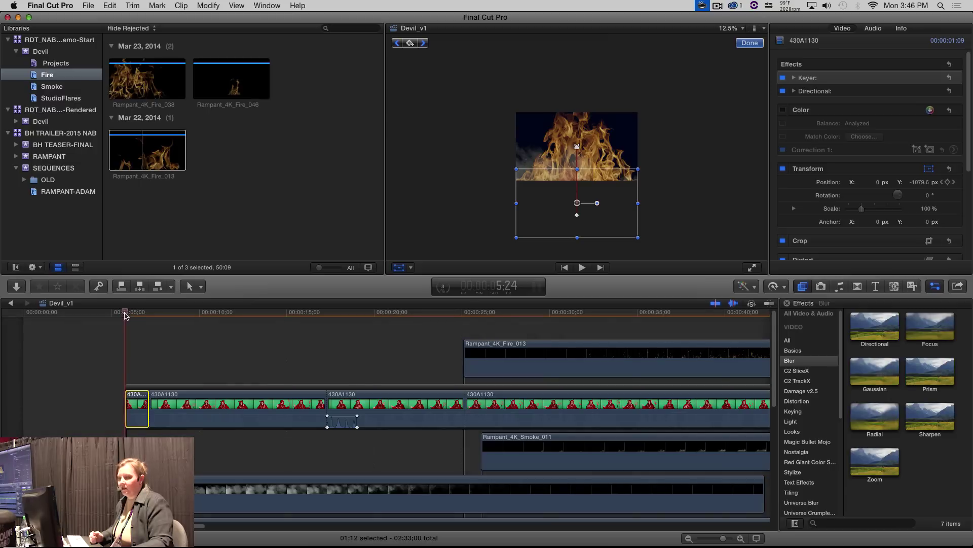
key("Left")
key("Right")
key("Right")
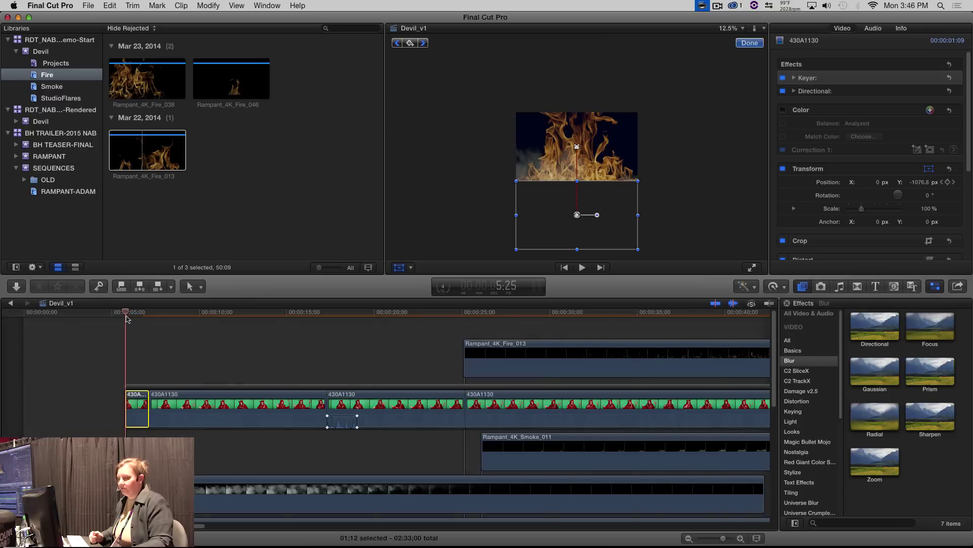
left_click_drag(127, 315, 155, 317)
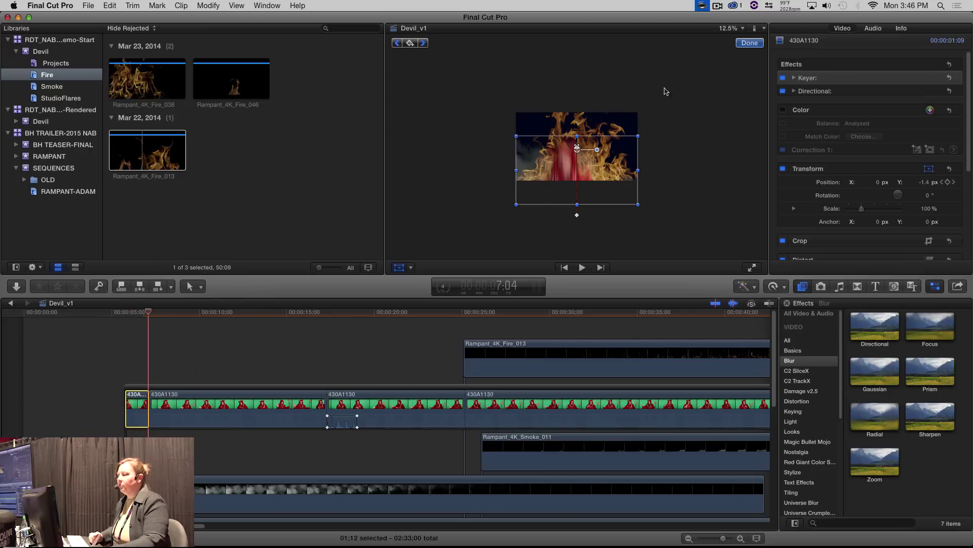
left_click(749, 43)
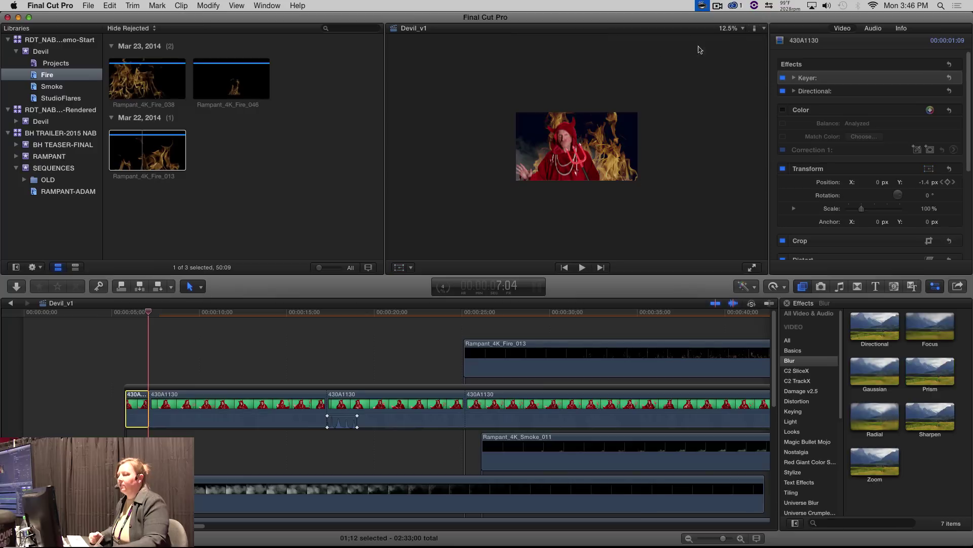
- Connect Rampant_4K_Studio_Flares_173 from the StudioFlares event above the devil footage near 5 seconds
left_click(55, 98)
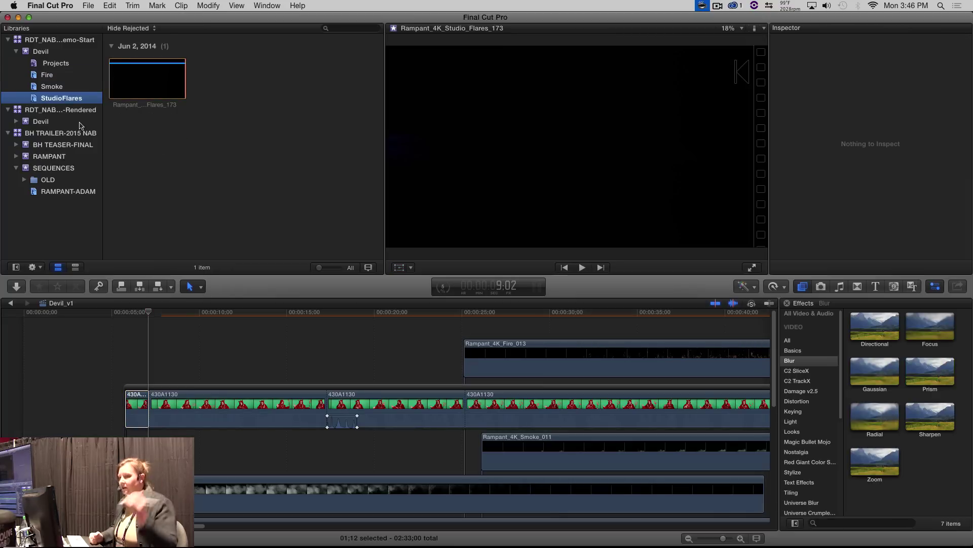
left_click(115, 81)
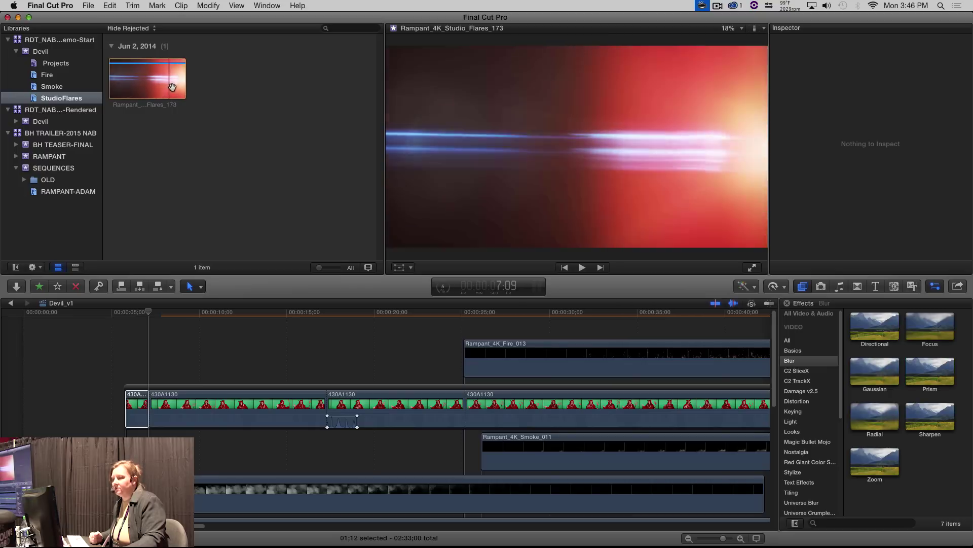
left_click_drag(142, 81, 149, 111)
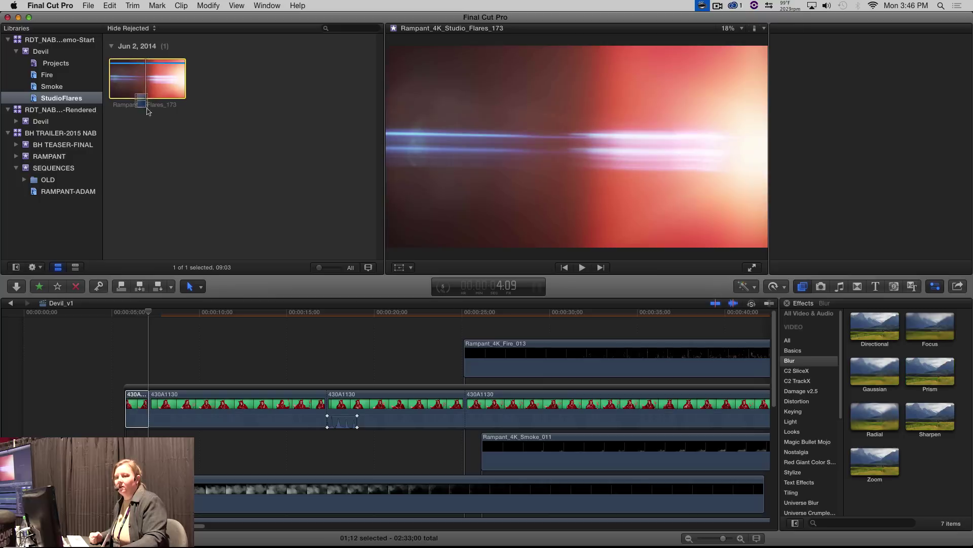
left_click_drag(161, 280, 166, 317)
key("super+4")
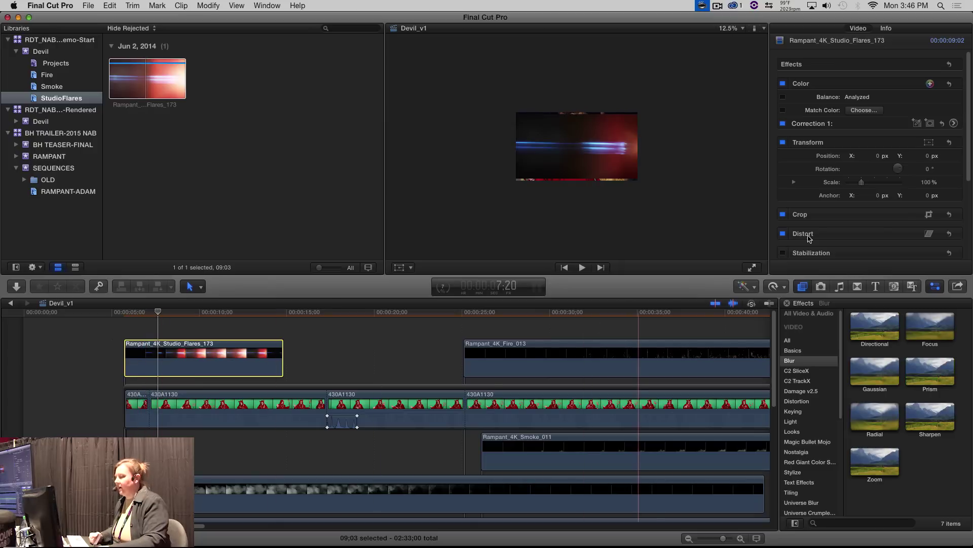
left_click_drag(968, 153, 972, 252)
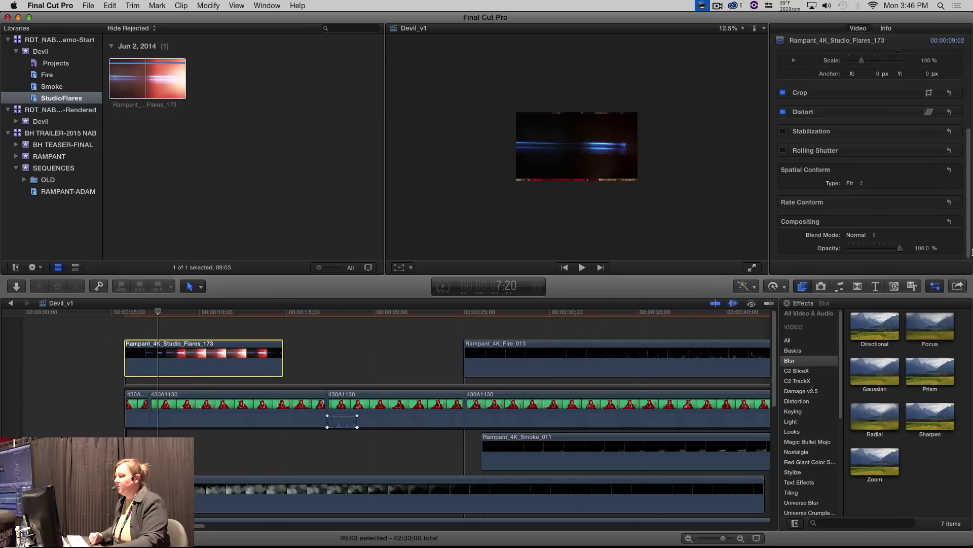
- Set the flare clip's Compositing Blend Mode to Add and preview the result
left_click(858, 235)
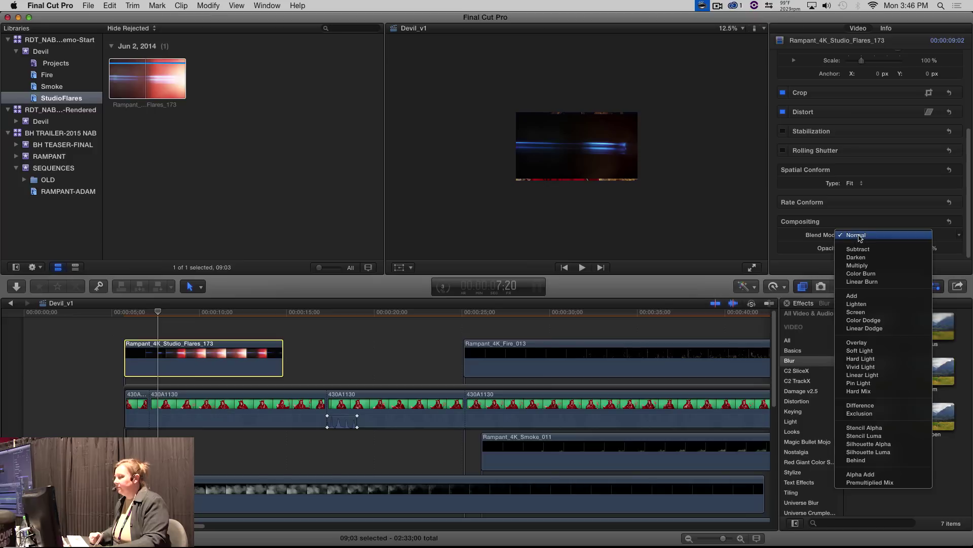
left_click(873, 296)
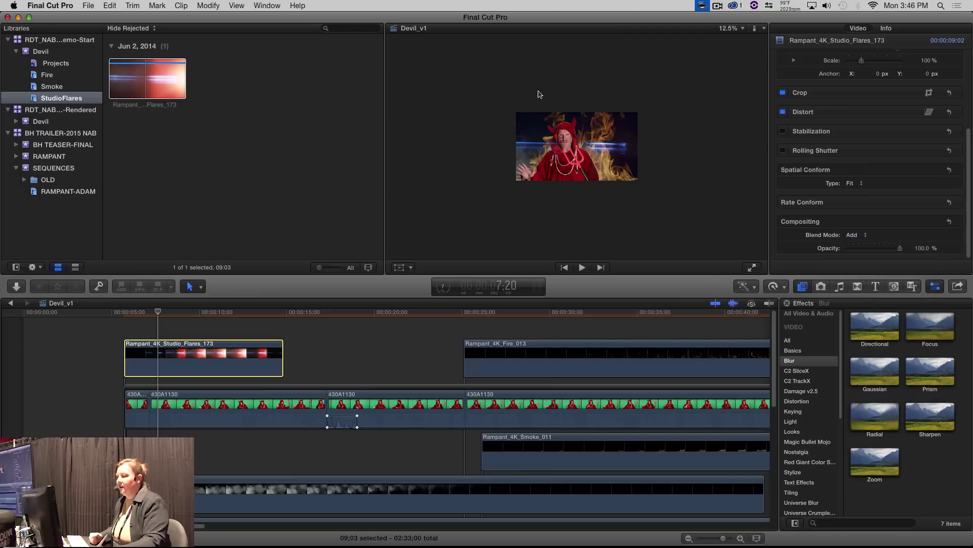
left_click_drag(150, 312, 203, 317)
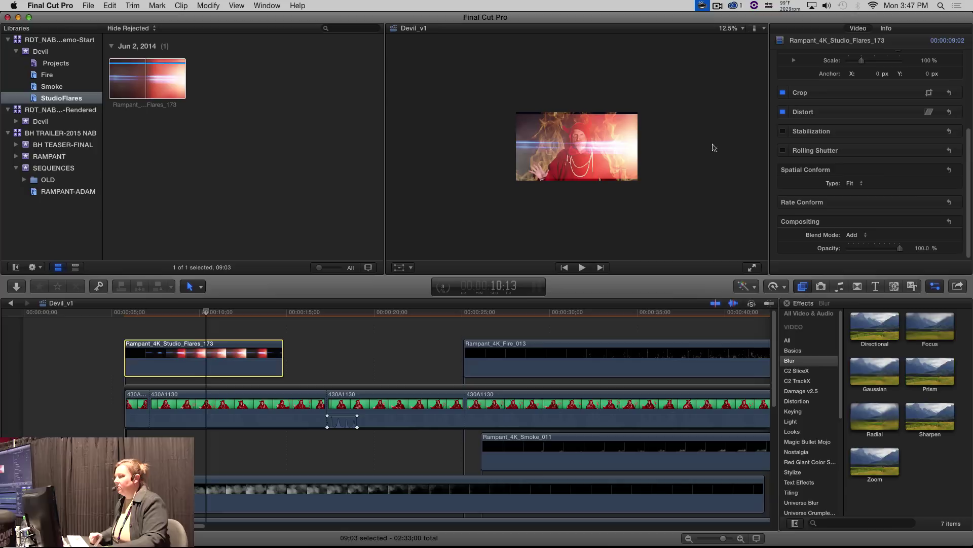
scroll(970, 136, "up", 5)
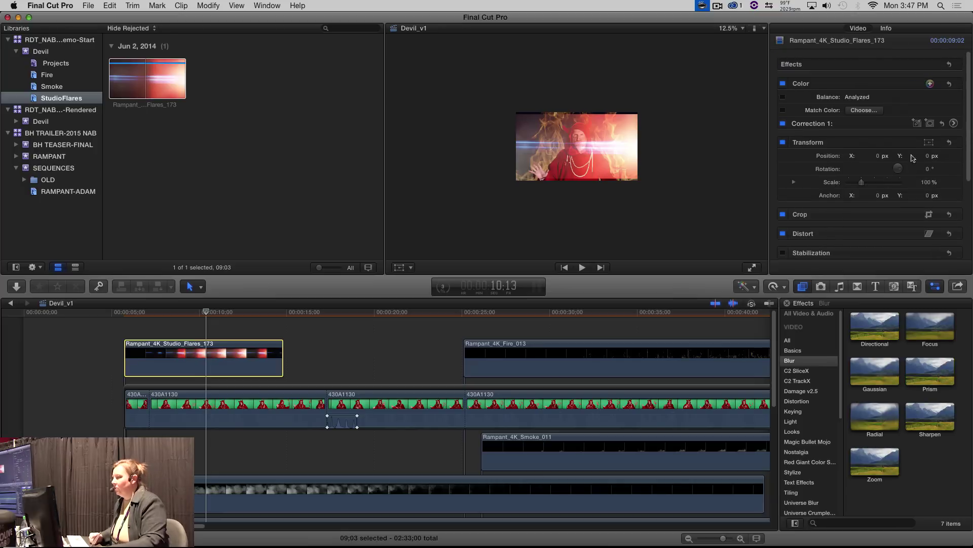
- Rotate the flare clip 90° so its streaks run vertically
left_click(928, 170)
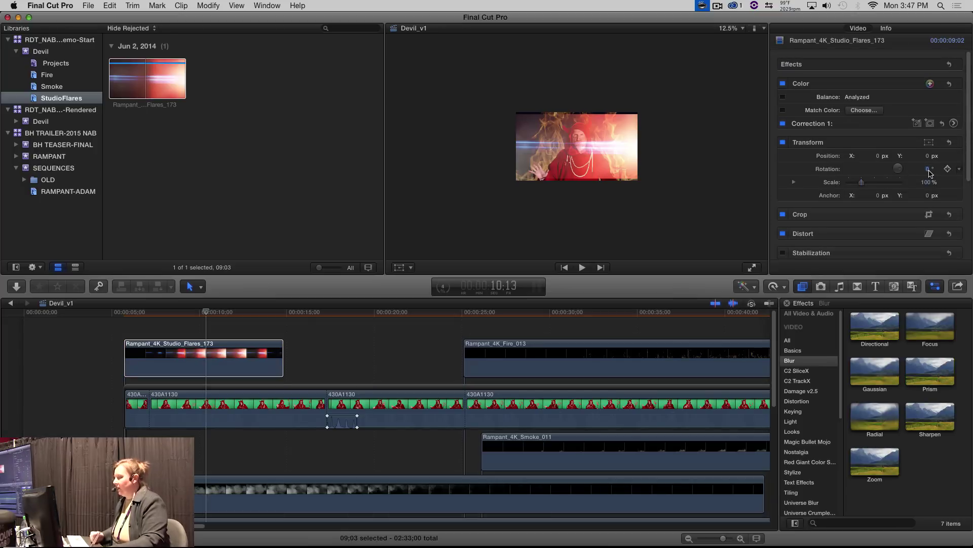
type("90")
key("Return")
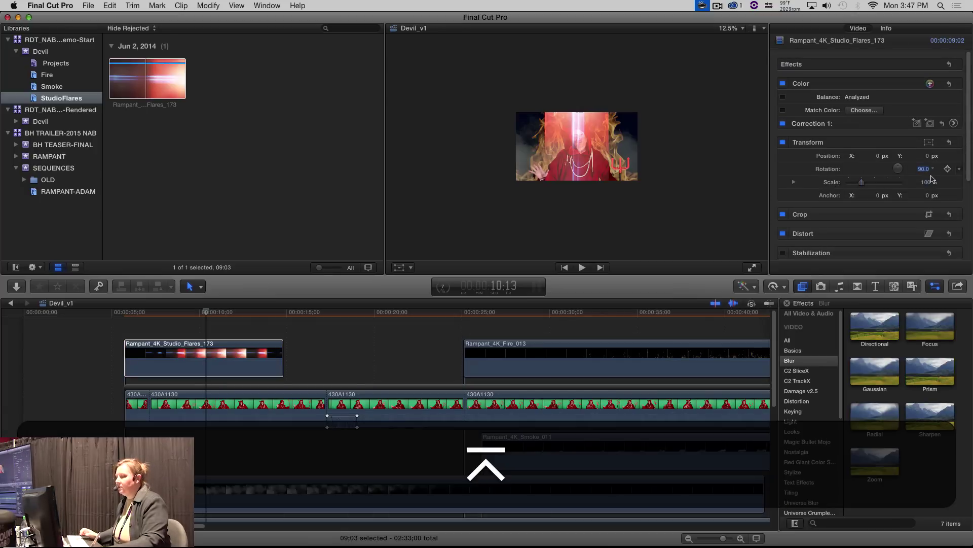
left_click_drag(968, 170, 970, 252)
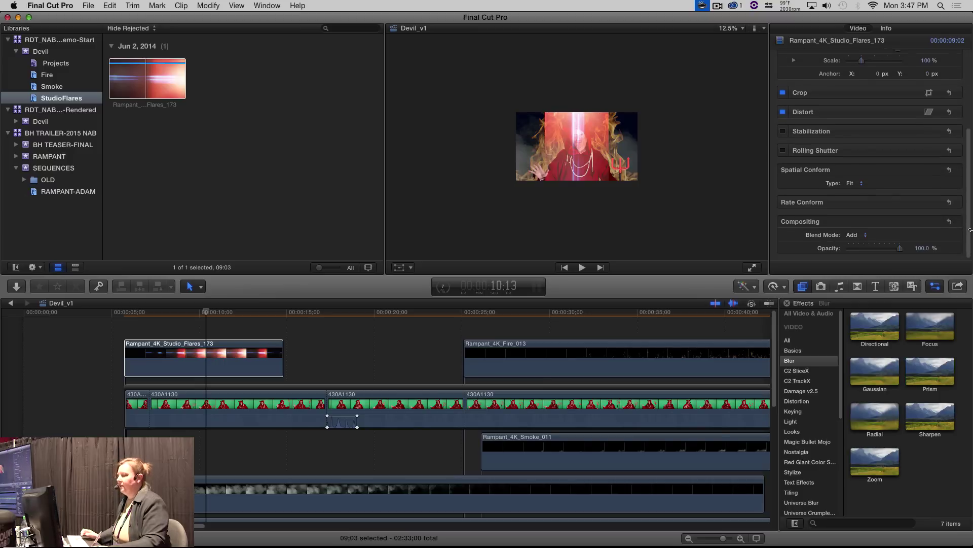
left_click(852, 184)
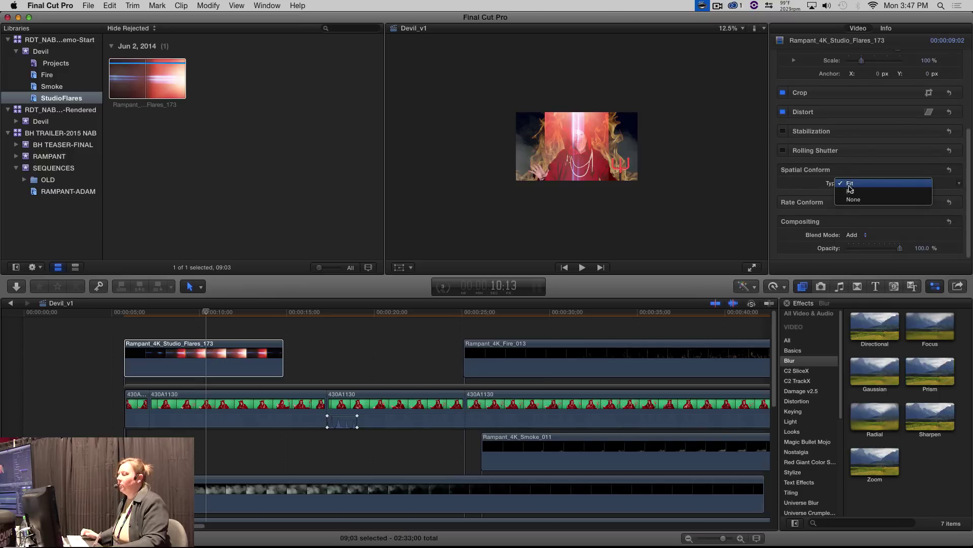
- Set the flare's Spatial Conform to None and drag it upward in the viewer at 6.25% zoom
left_click(853, 200)
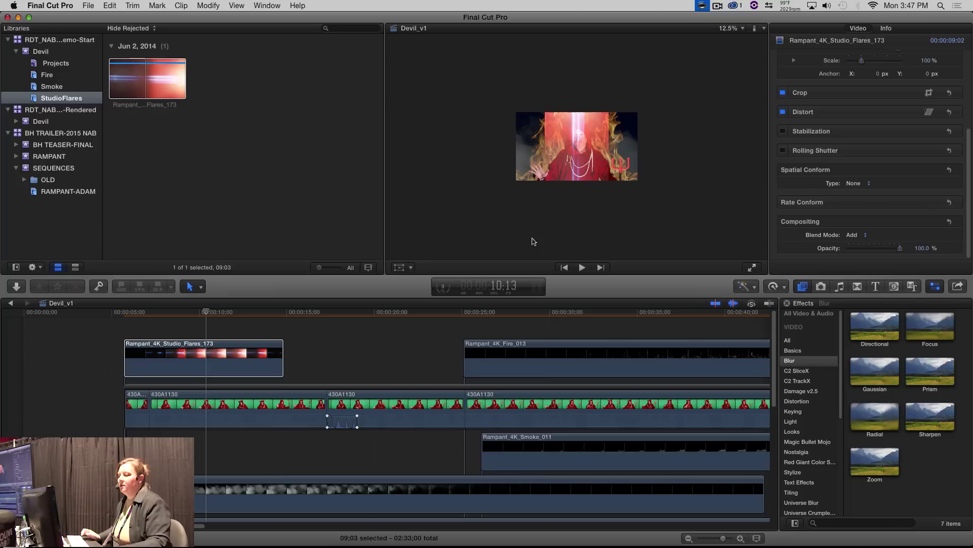
left_click(399, 269)
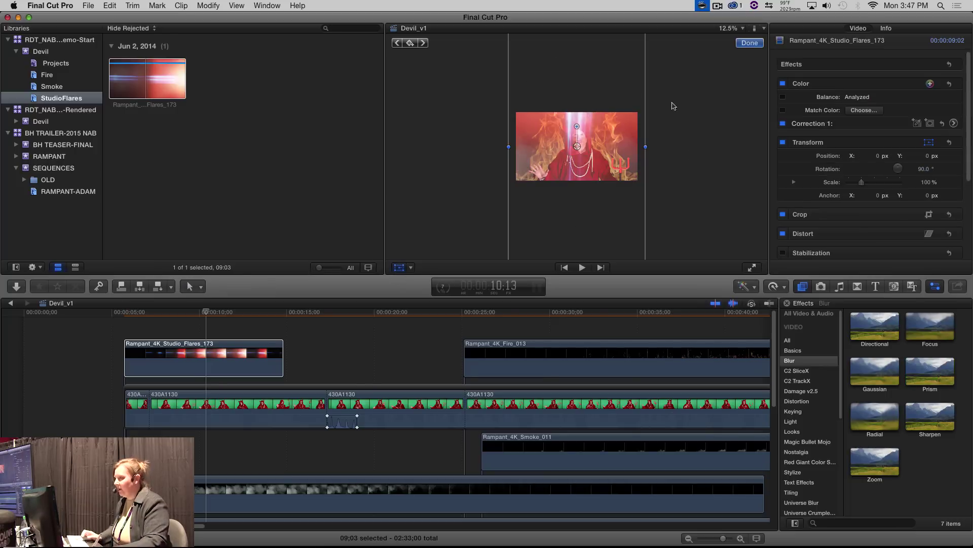
left_click(738, 29)
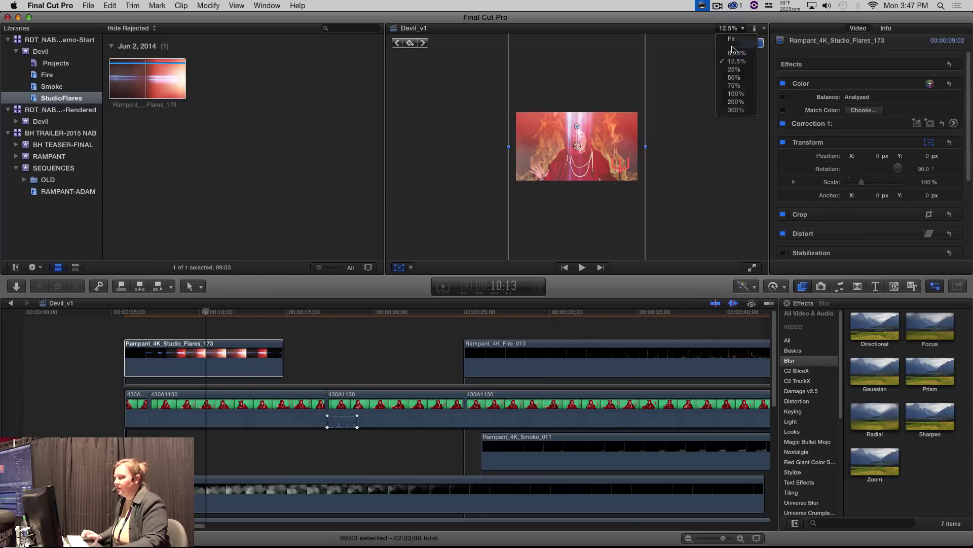
left_click(734, 53)
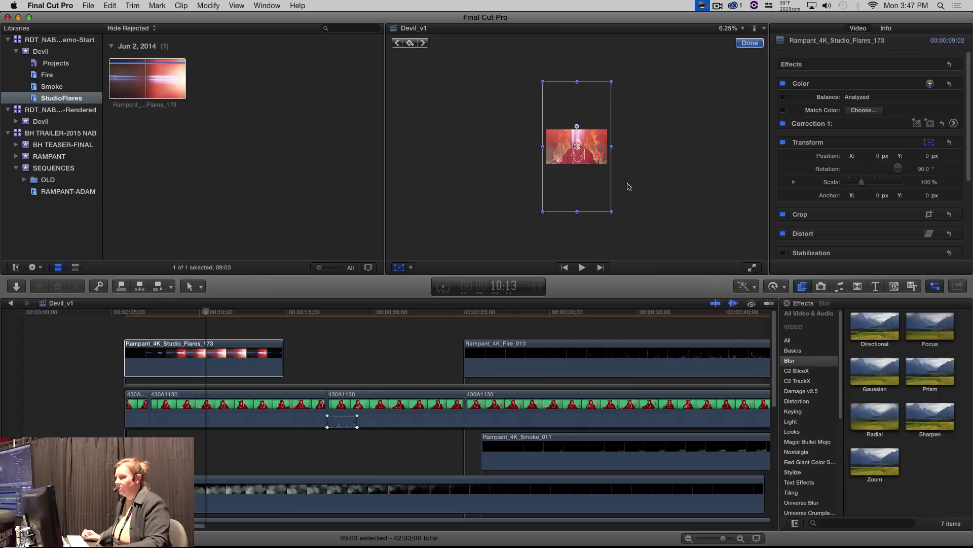
left_click(145, 355)
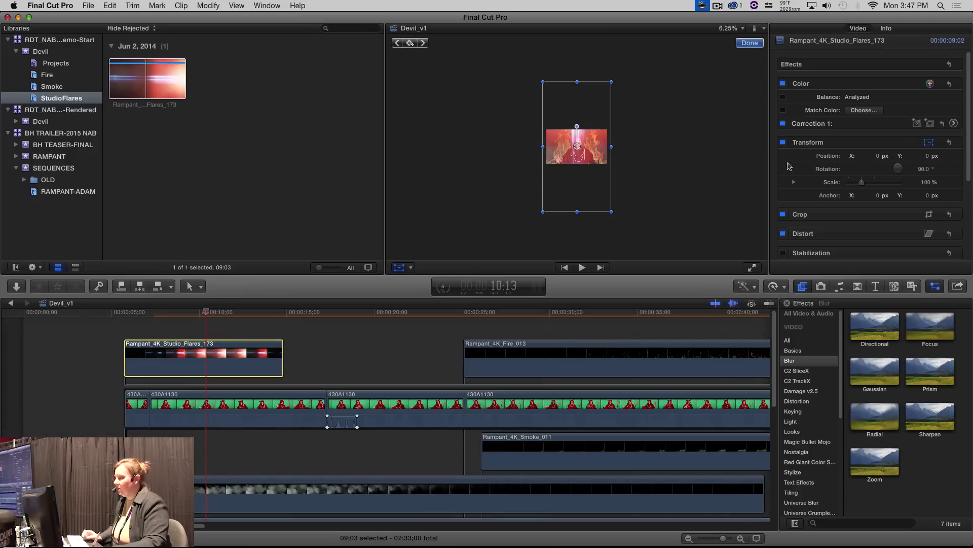
left_click_drag(571, 195, 576, 156)
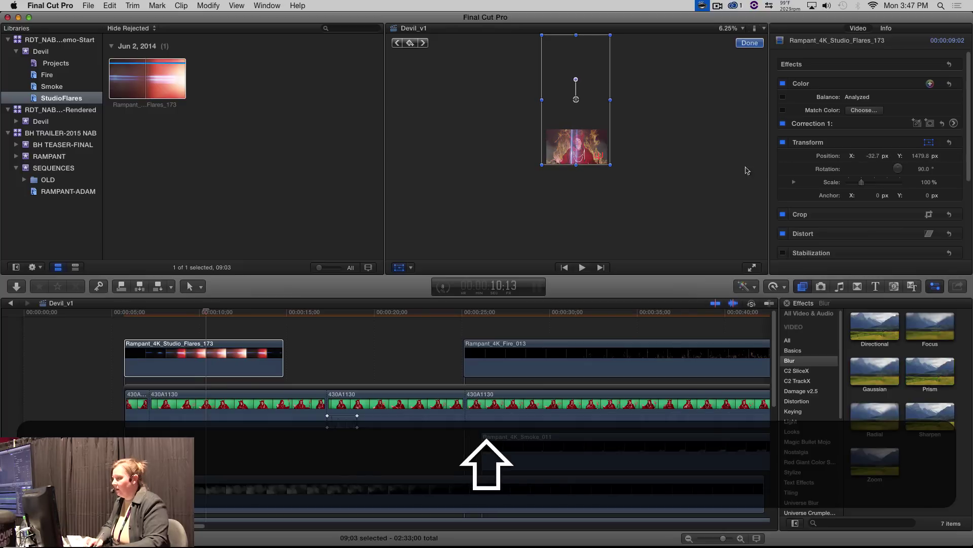
- Centre the flare horizontally at Position X 0 px
left_click(871, 156)
type("0")
key("Return")
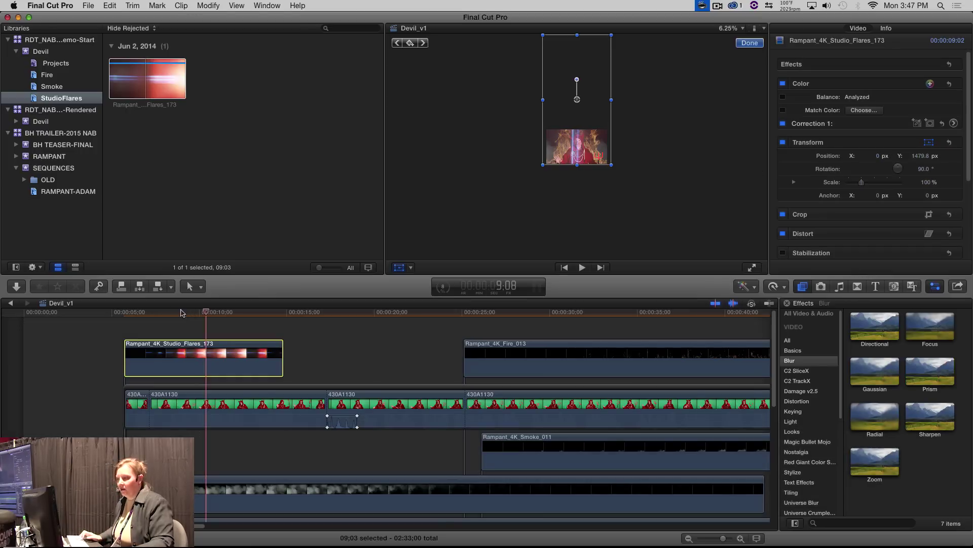
left_click_drag(203, 317, 171, 317)
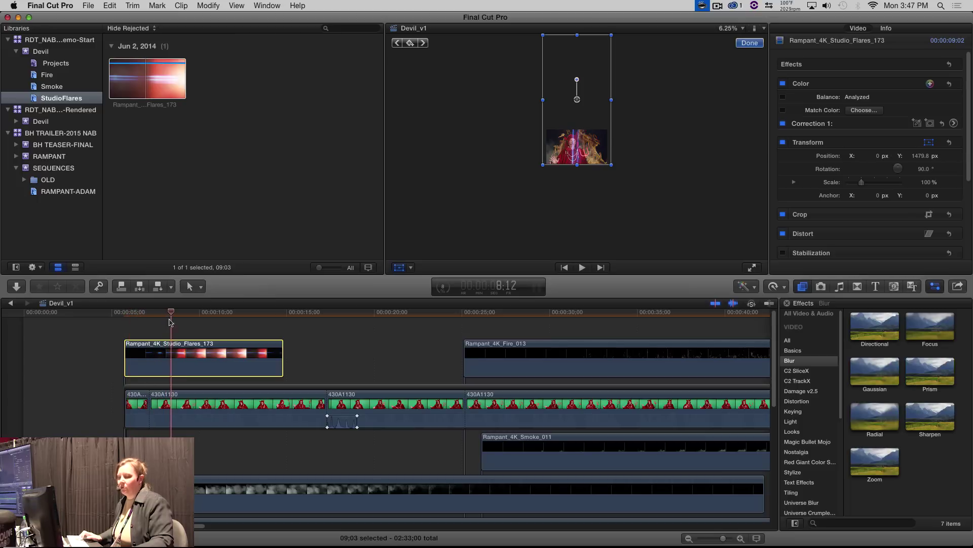
- Retime the Studio_Flares_173 clip to Fast 4x (400%)
key("super+r")
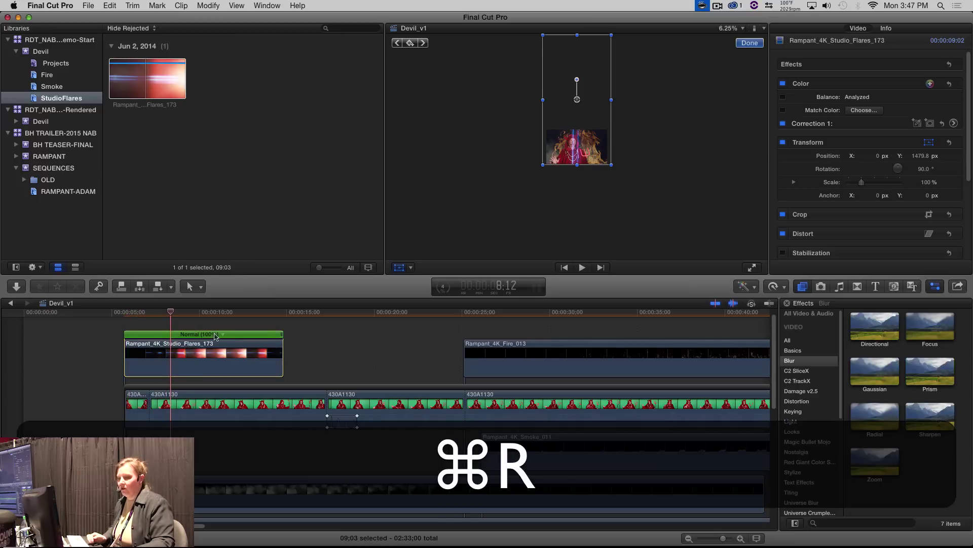
left_click(223, 334)
mouse_move(236, 353)
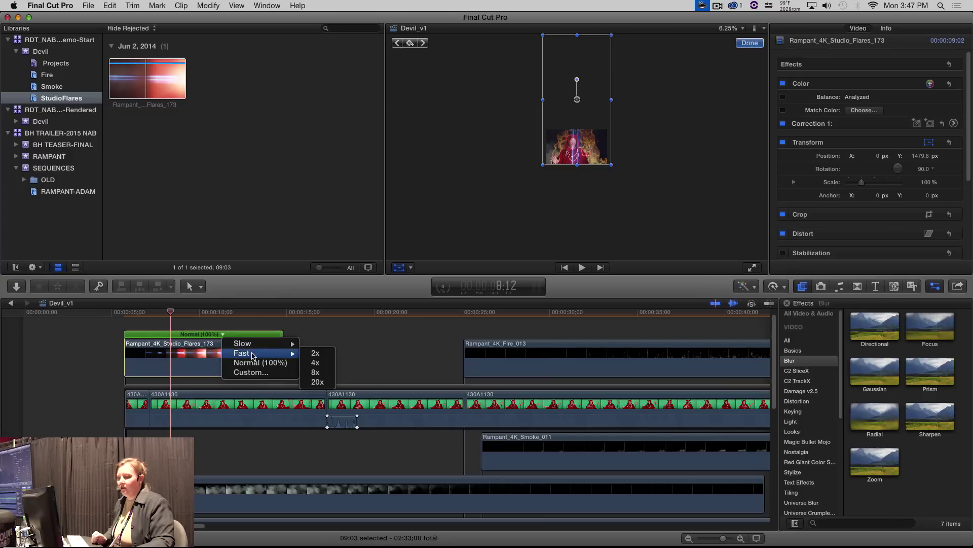
left_click(327, 363)
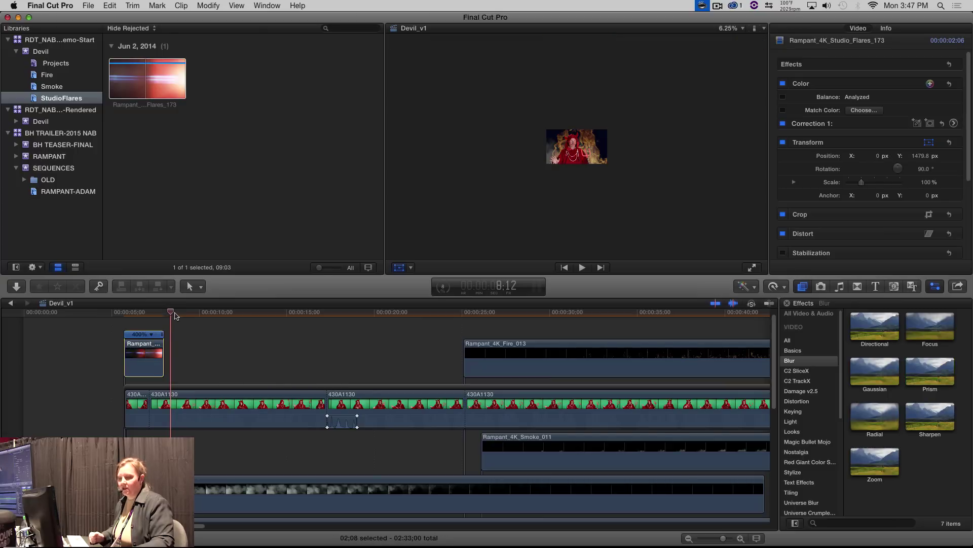
left_click_drag(171, 311, 127, 312)
- Set the viewer zoom back to Fit
left_click(728, 28)
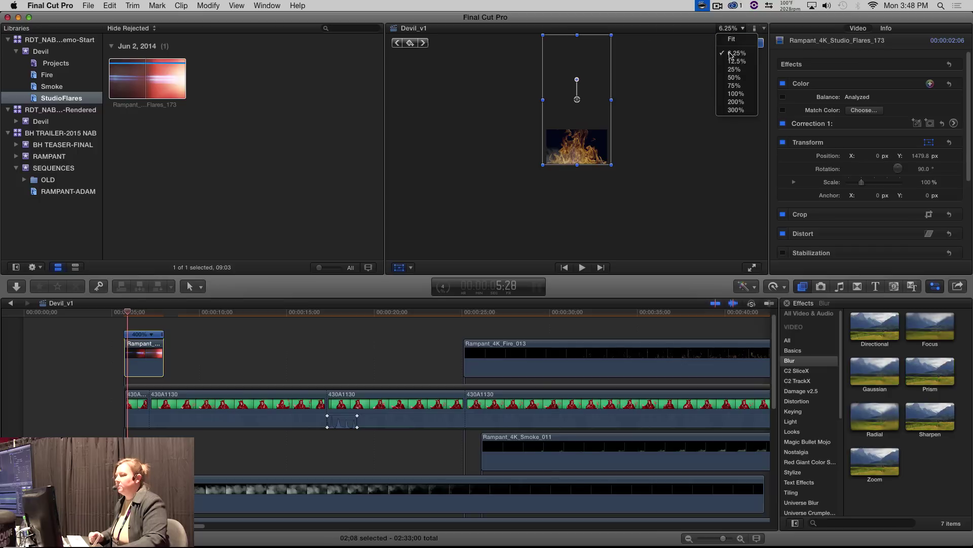
left_click(726, 32)
left_click(728, 30)
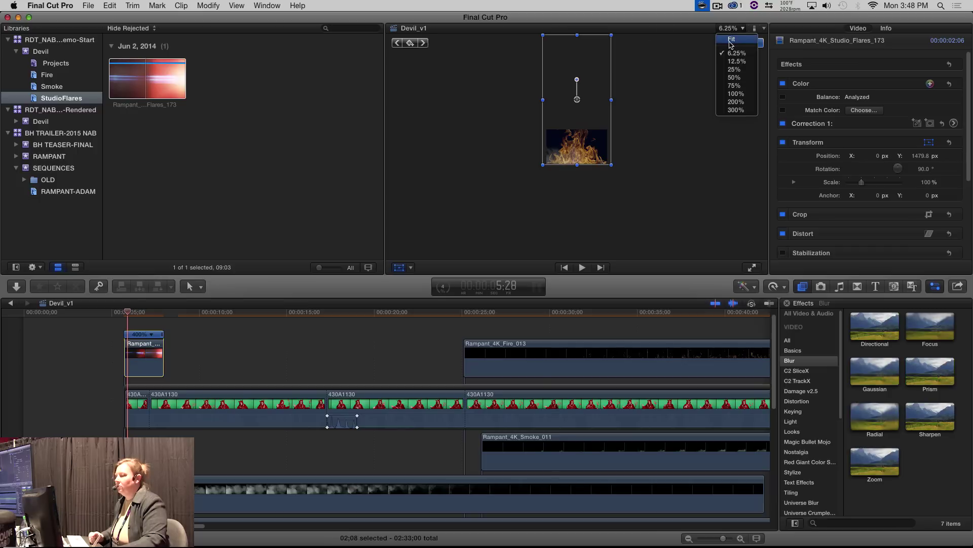
left_click(732, 44)
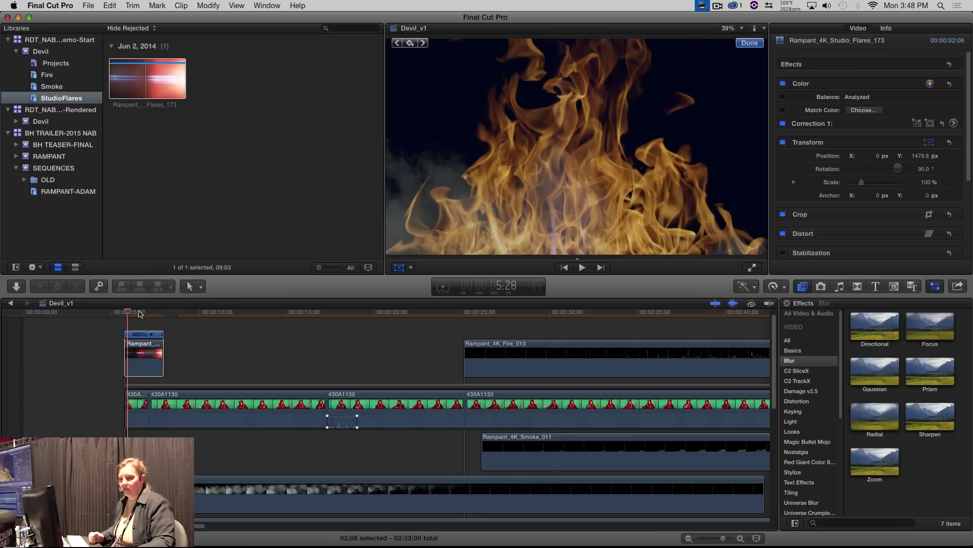
- Scrub and play through the devil's flare-flash entrance, then show the nine Smoke event clips
left_click_drag(124, 311, 158, 312)
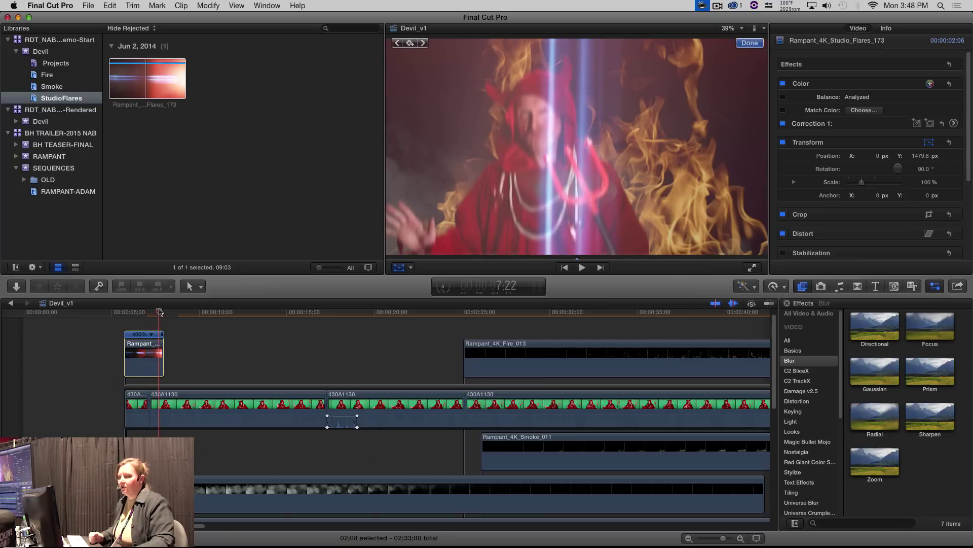
left_click_drag(158, 312, 176, 312)
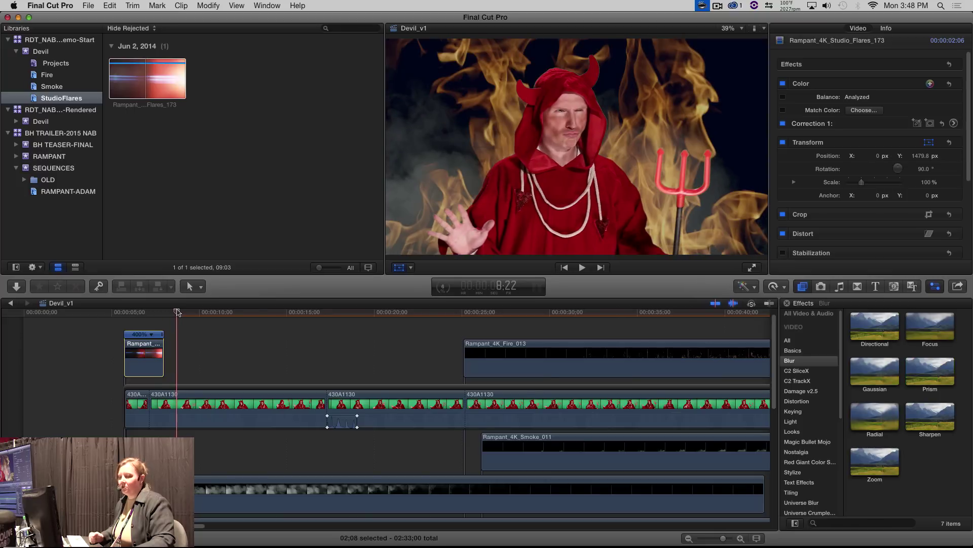
left_click_drag(177, 312, 327, 313)
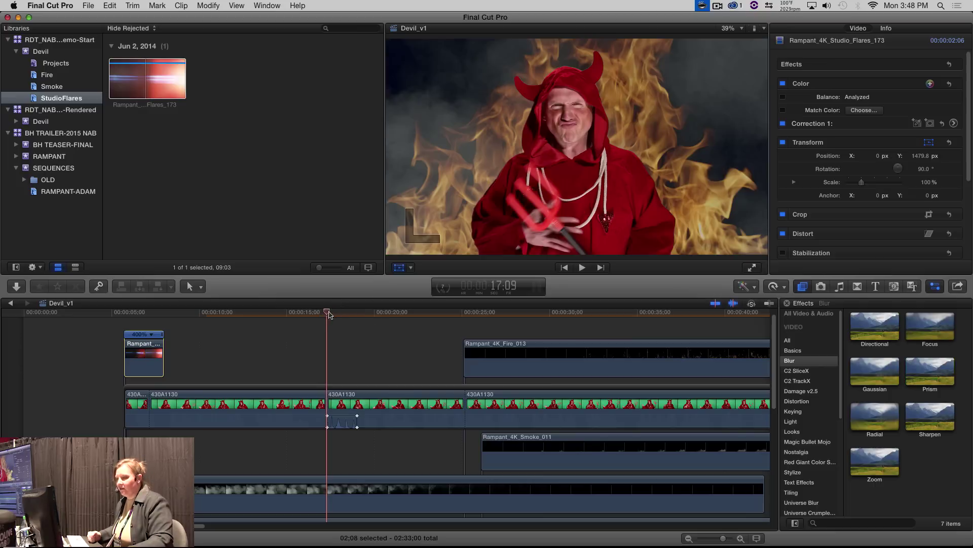
left_click_drag(327, 312, 324, 316)
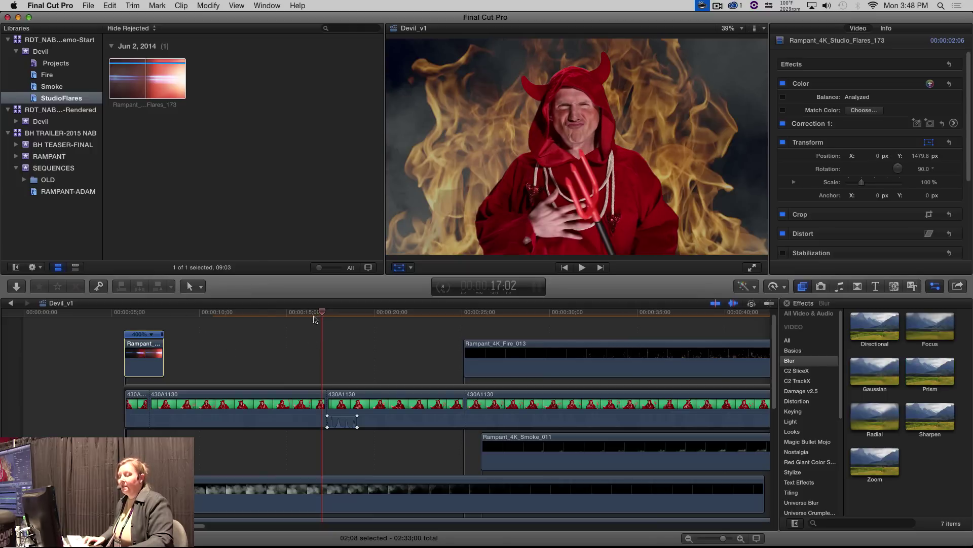
key("space")
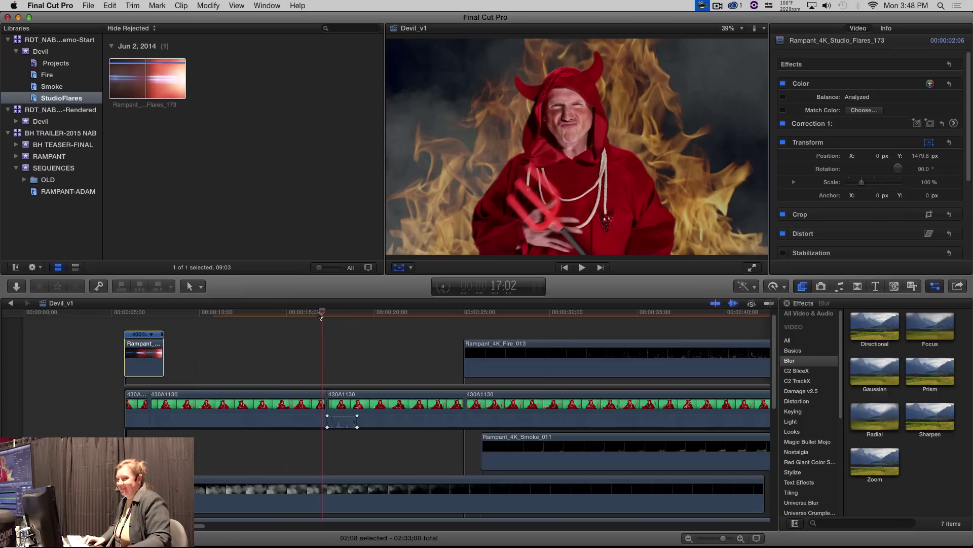
key("space")
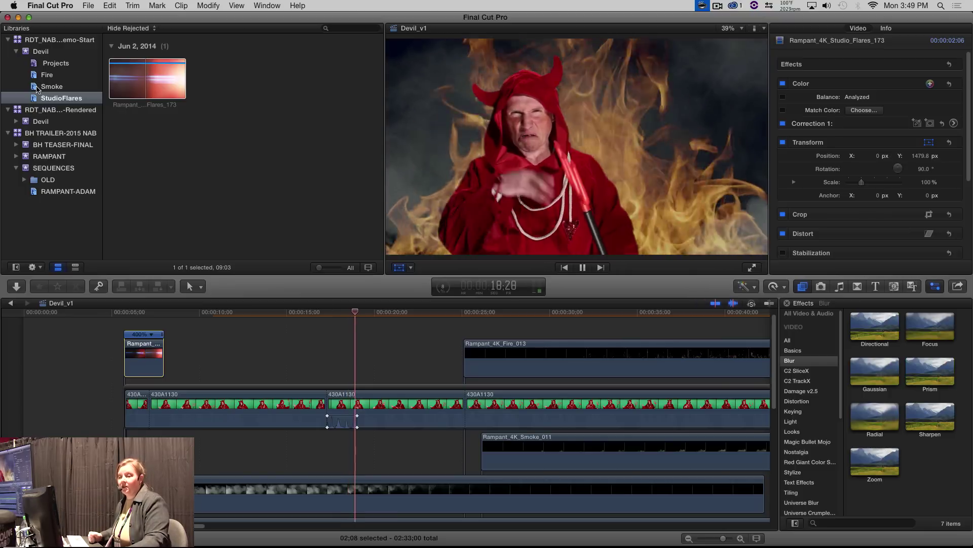
key("space")
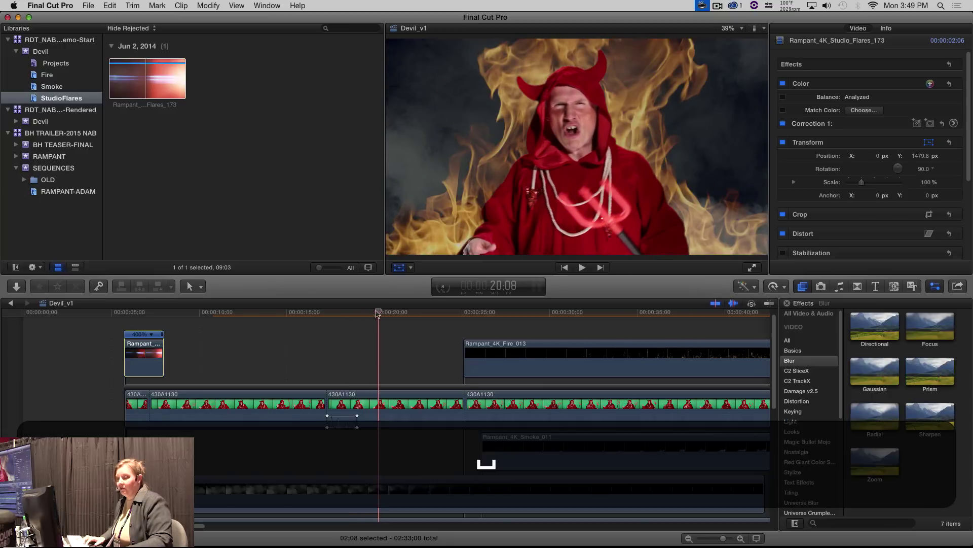
left_click_drag(378, 313, 331, 312)
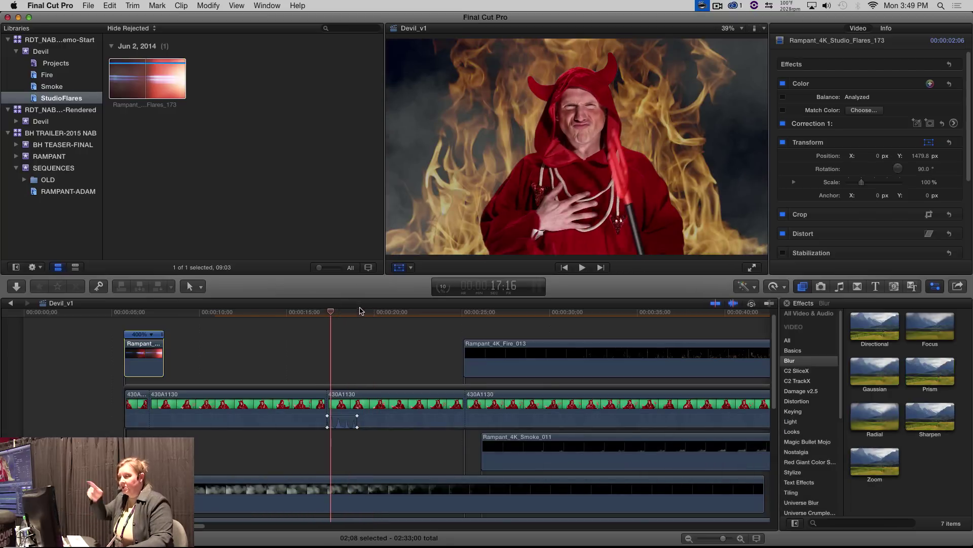
left_click(49, 86)
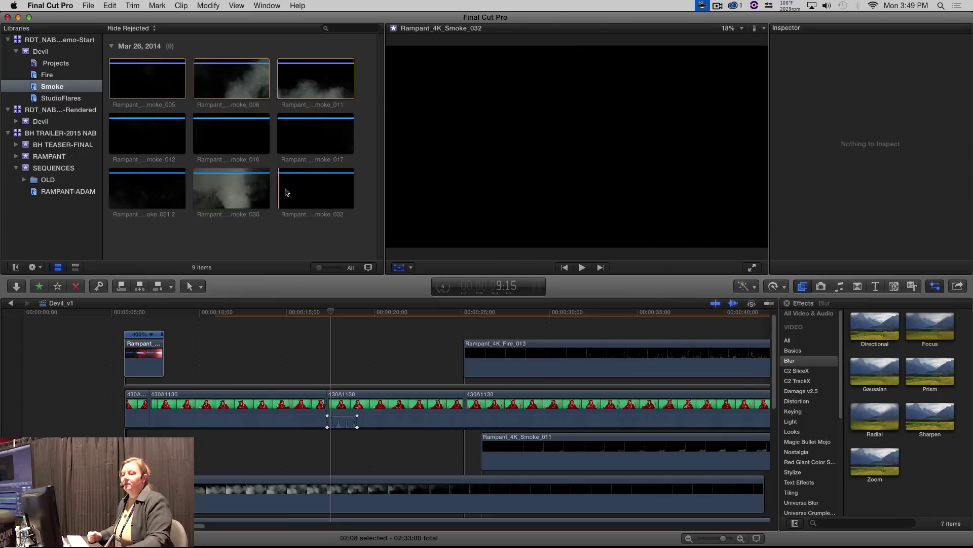
- Connect the entire Rampant_4K_Smoke_032 clip above the devil footage at the playhead
left_click_drag(308, 190, 329, 190)
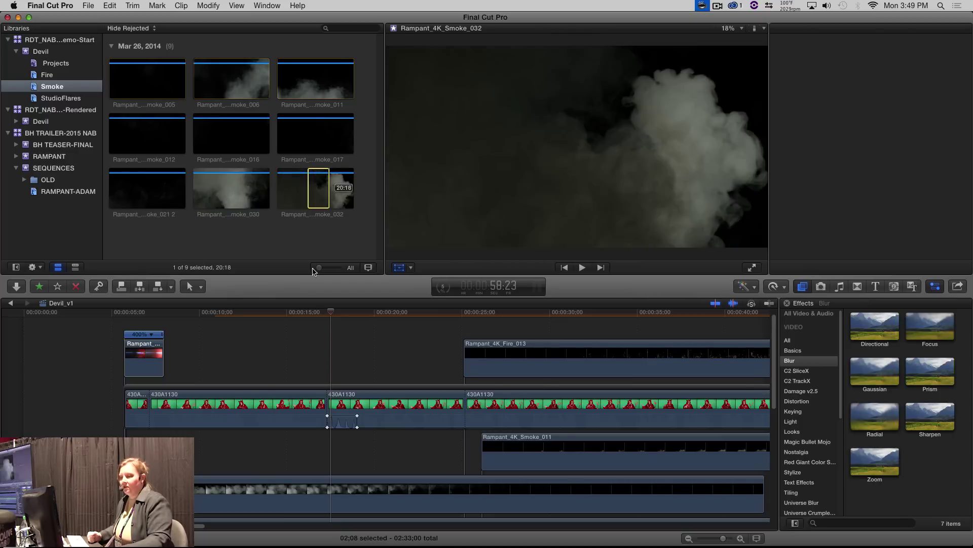
key("super+4")
key("x")
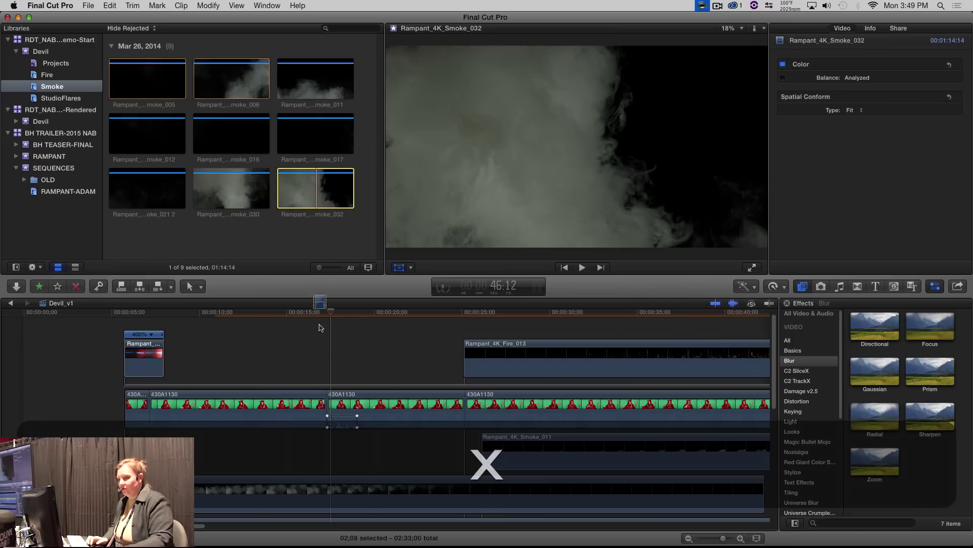
left_click_drag(319, 327, 285, 363)
- Set the smoke clip's Spatial Conform Type to Fill
left_click(344, 313)
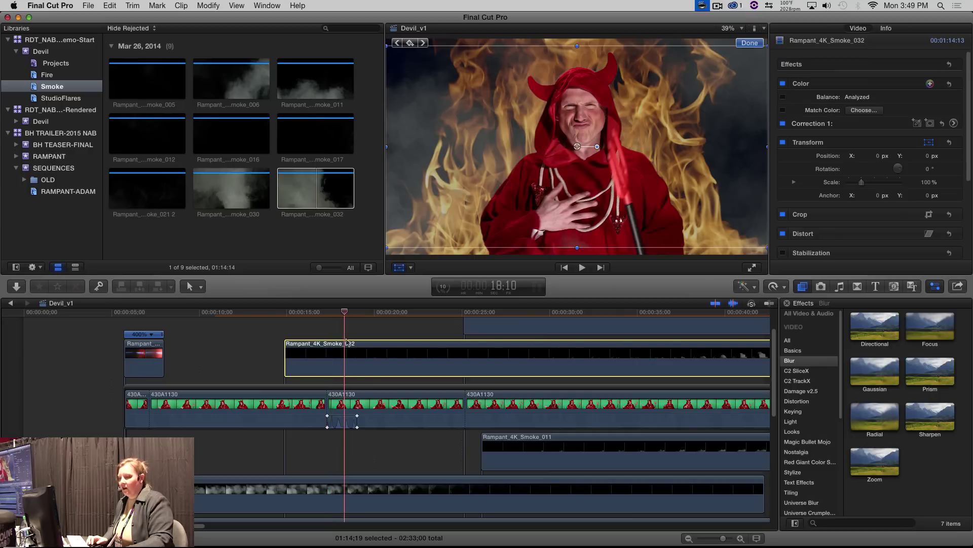
scroll(970, 183, "down", 5)
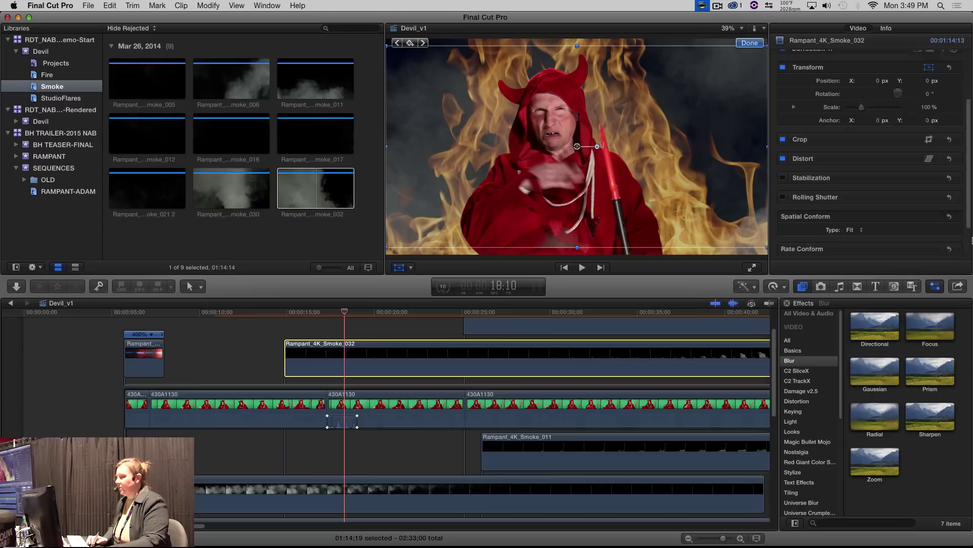
left_click(858, 183)
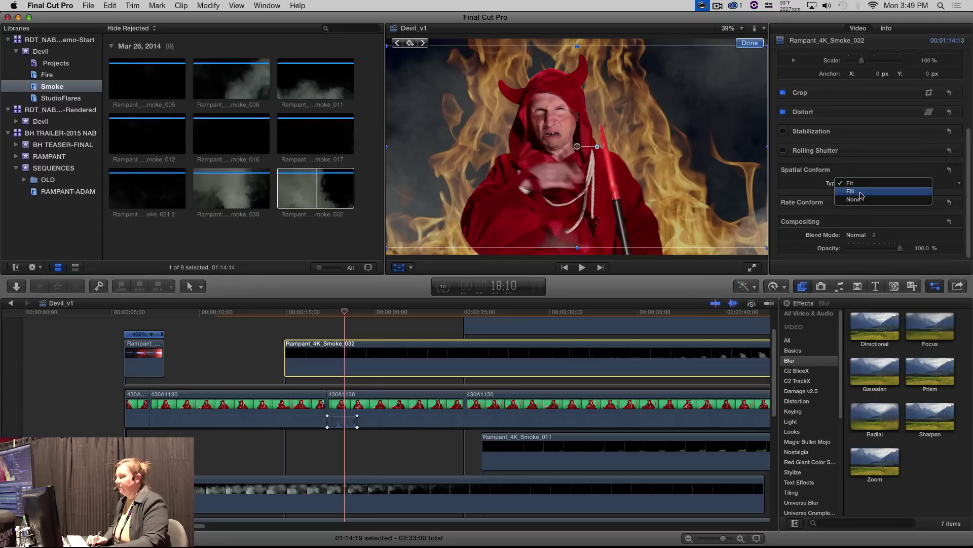
left_click(807, 190)
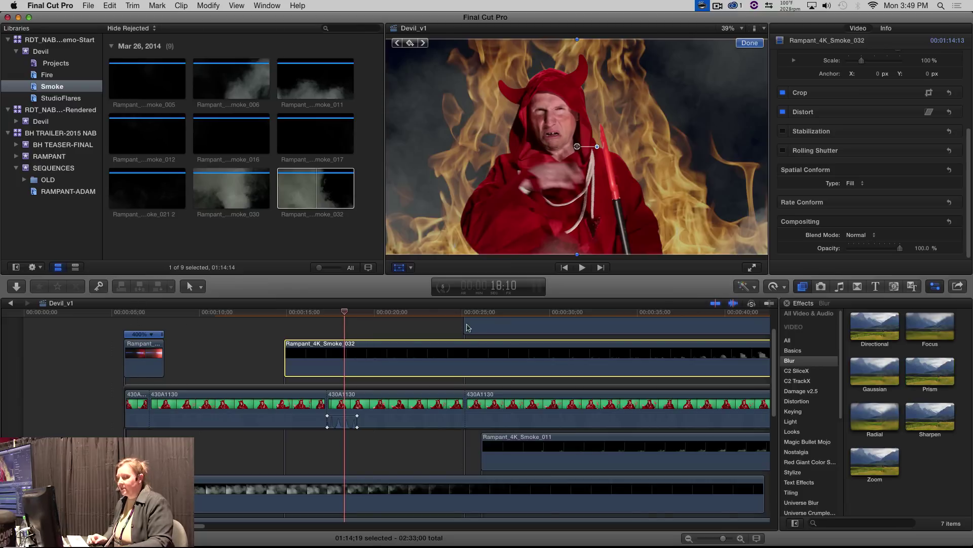
key("ctrl+r")
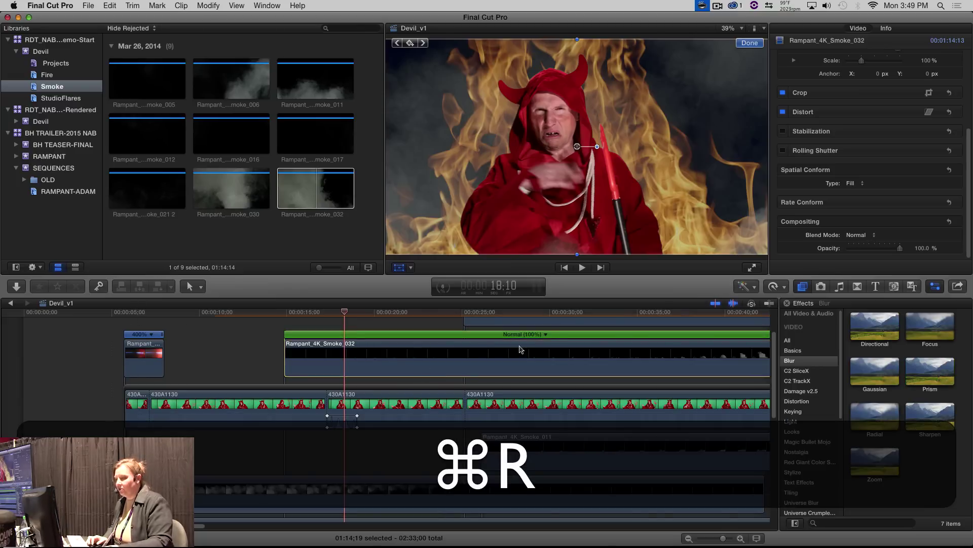
- Give Rampant_4K_Smoke_032 a custom 1200% speed rate and fit the whole project in the timeline
left_click(545, 335)
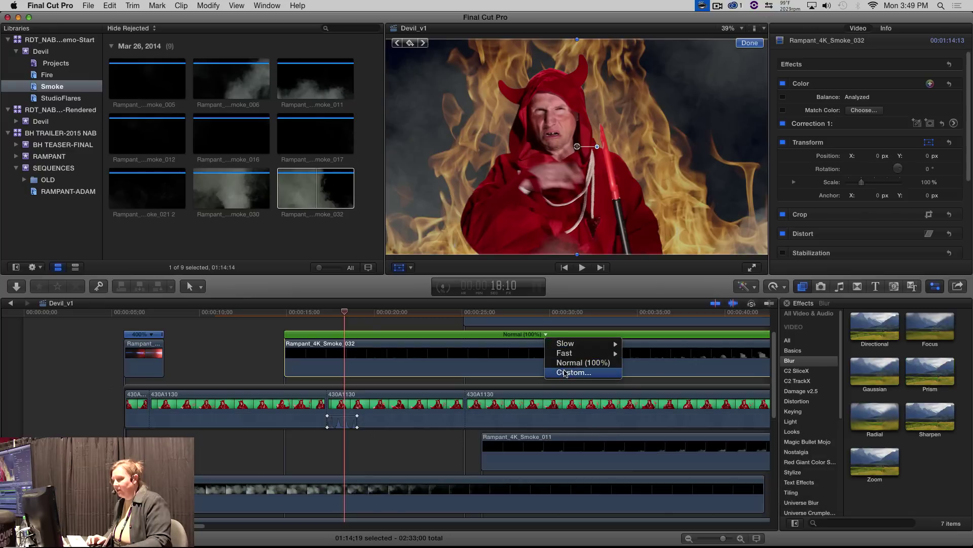
left_click(565, 373)
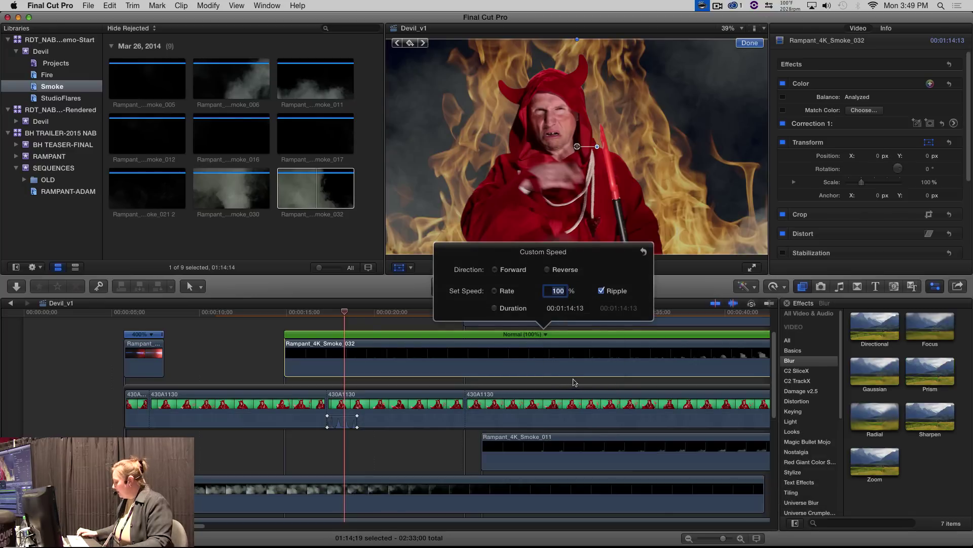
type("1200")
key("Return")
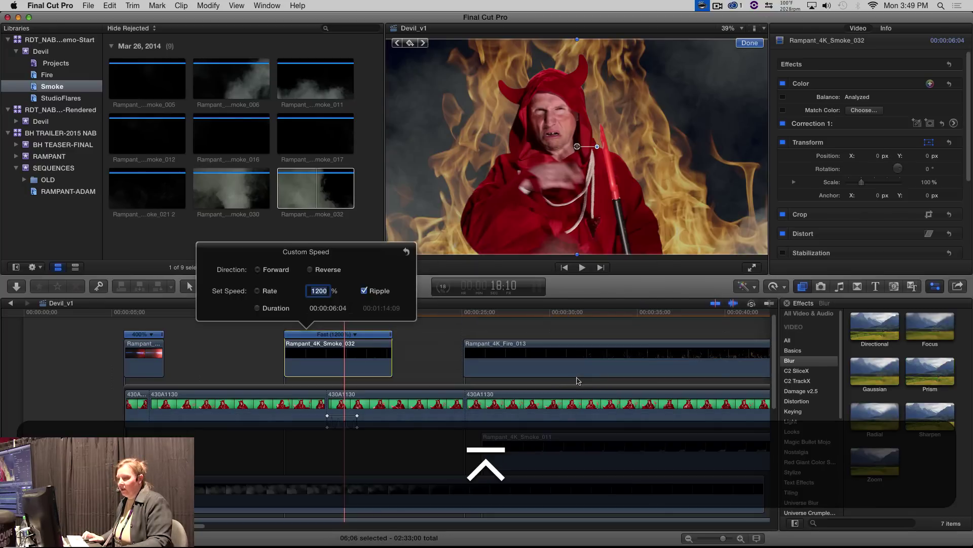
key("Escape")
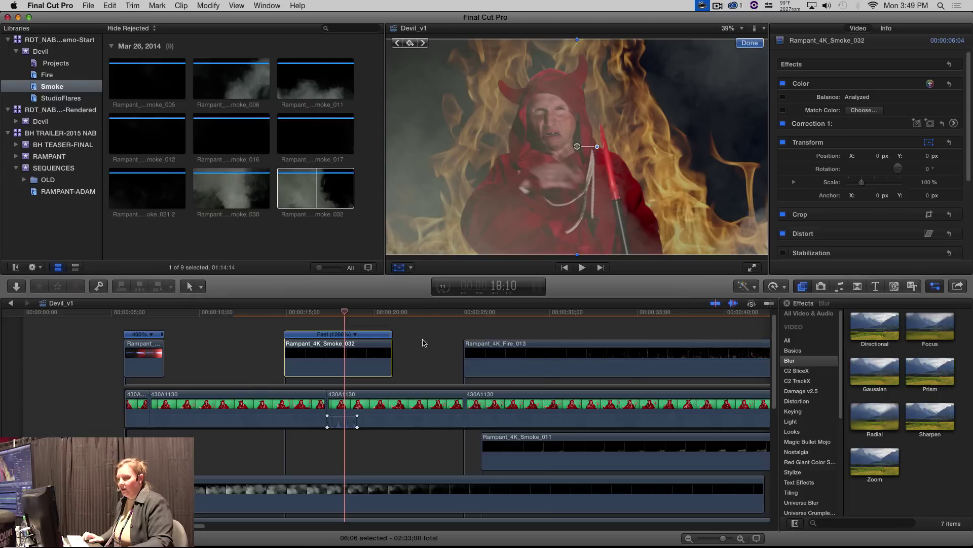
mouse_move(344, 314)
left_mouse_down()
mouse_move(287, 313)
mouse_move(353, 324)
left_mouse_up()
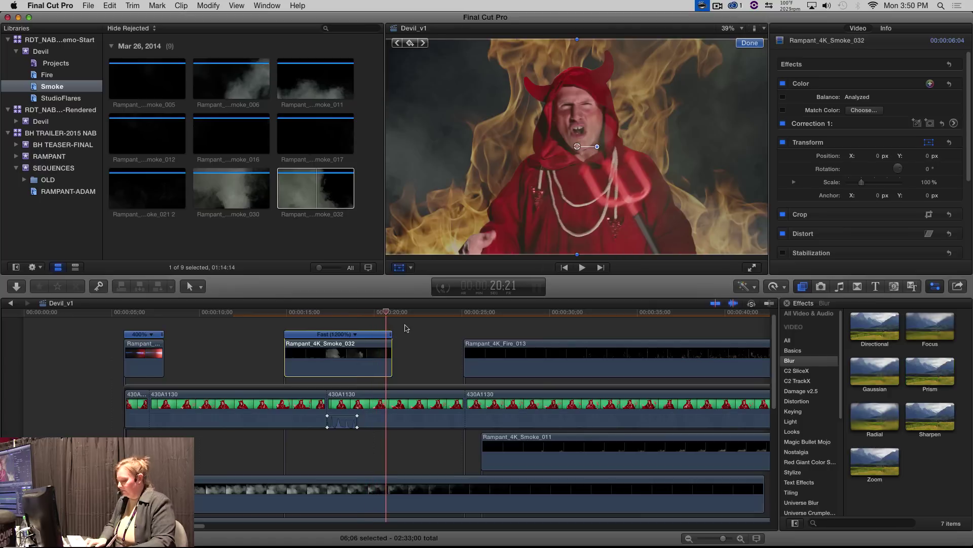
key("shift+z")
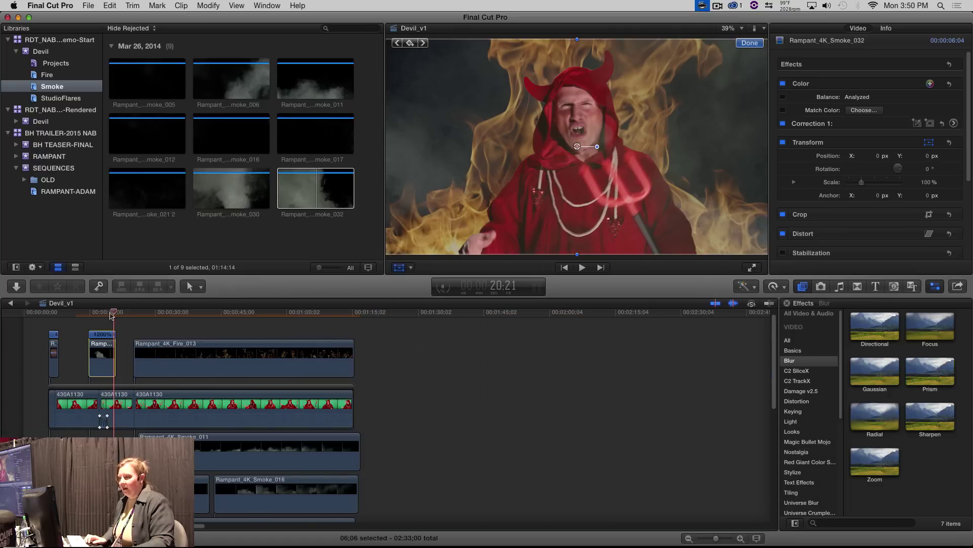
left_click(50, 314)
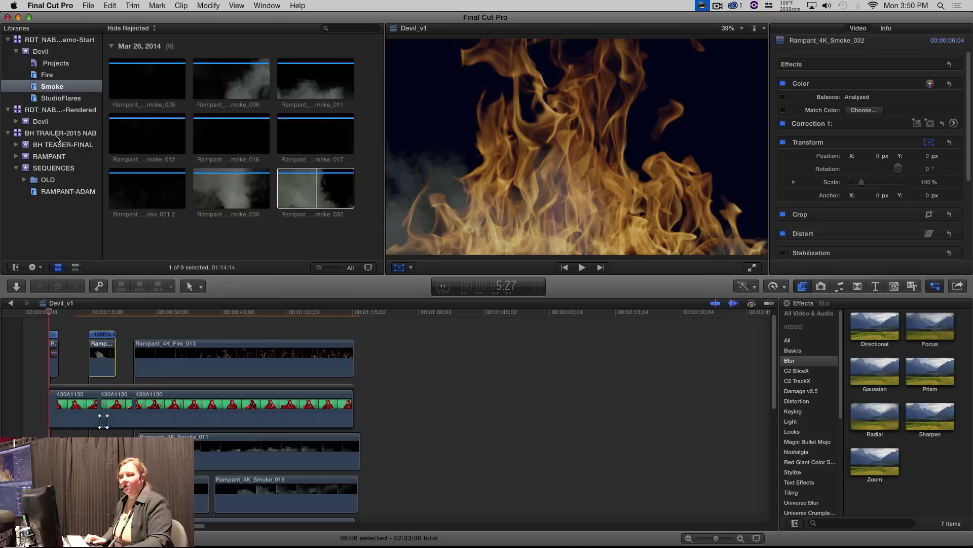
- Open the Devil_v1 project from the Devil event's Projects in the rendered library
left_click(17, 123)
left_click(55, 133)
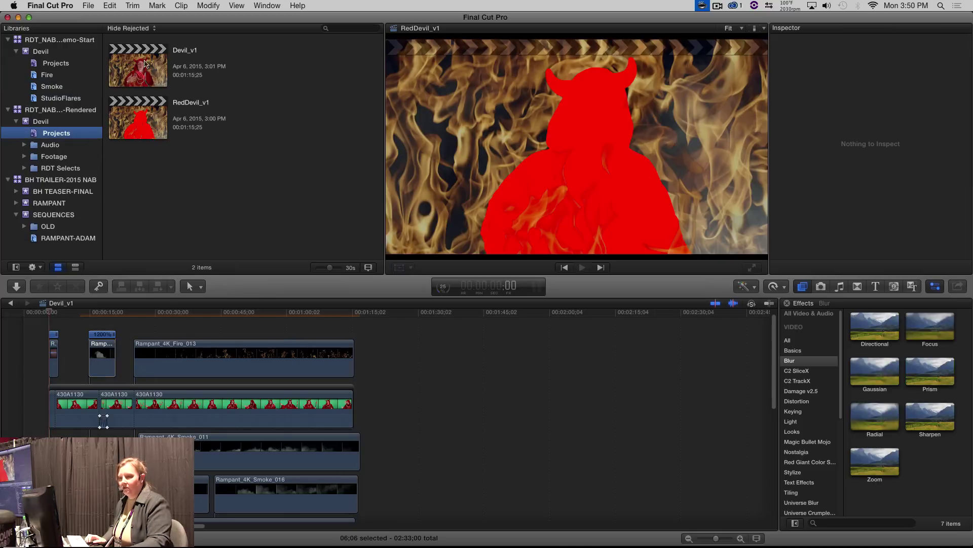
double_click(146, 63)
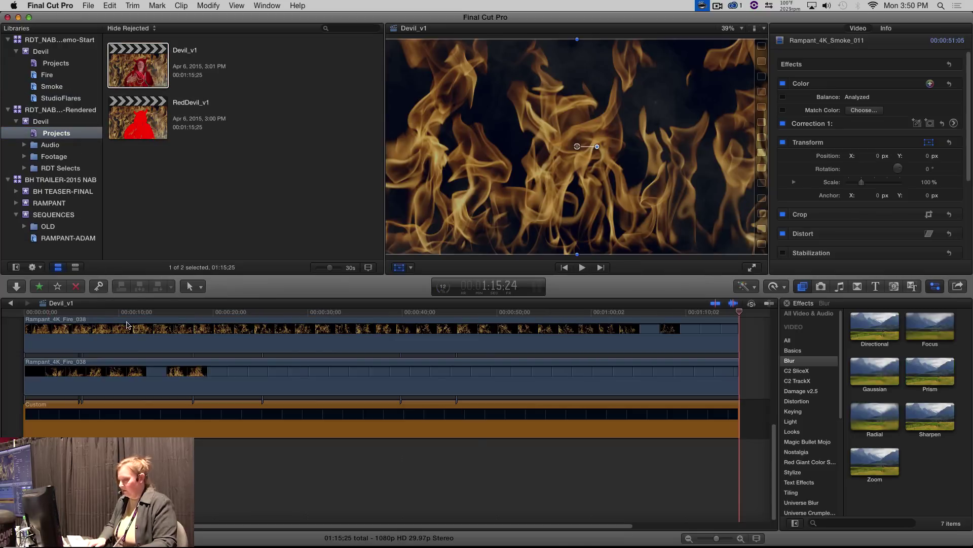
- Fit the timeline and play Devil_v1 from the start through the smoke puff
key("shift+z")
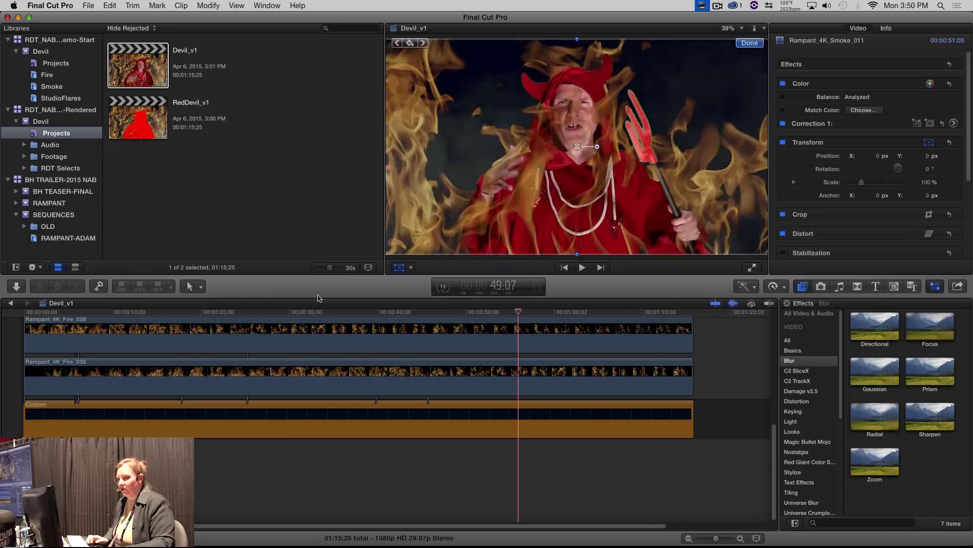
key("Home")
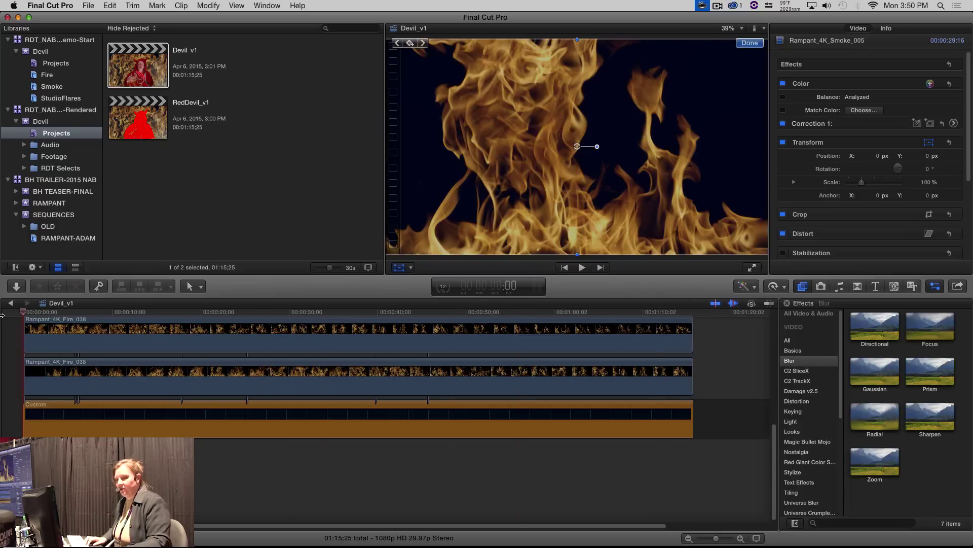
key("space")
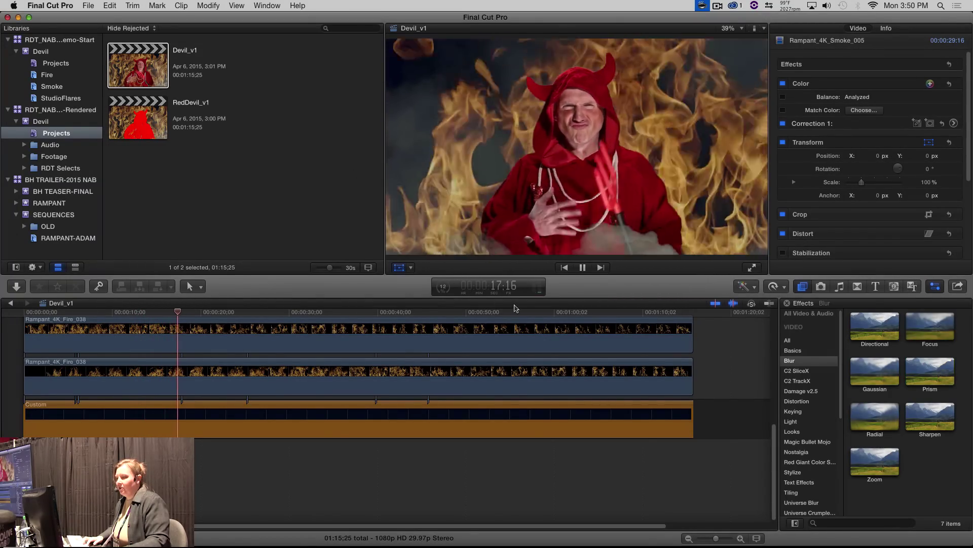
key("space")
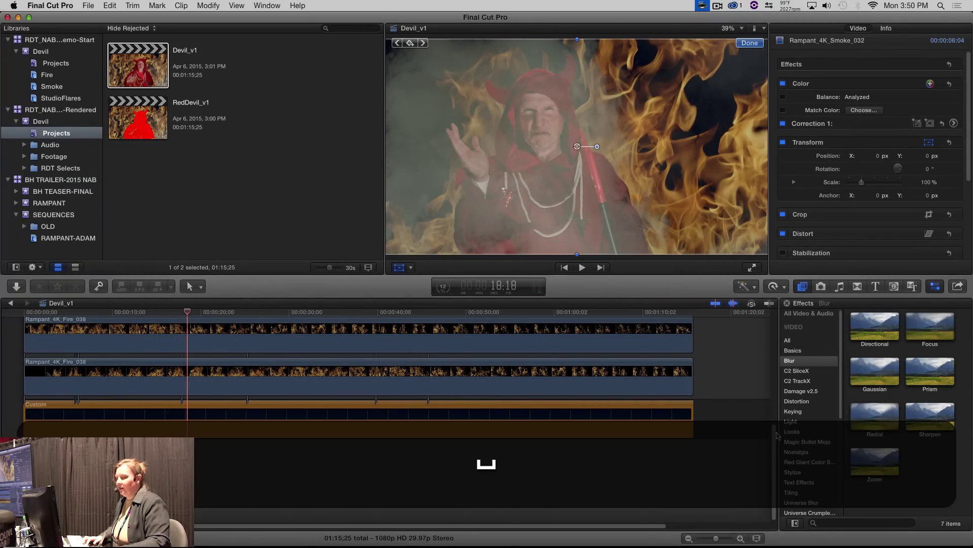
scroll(775, 435, "up", 5)
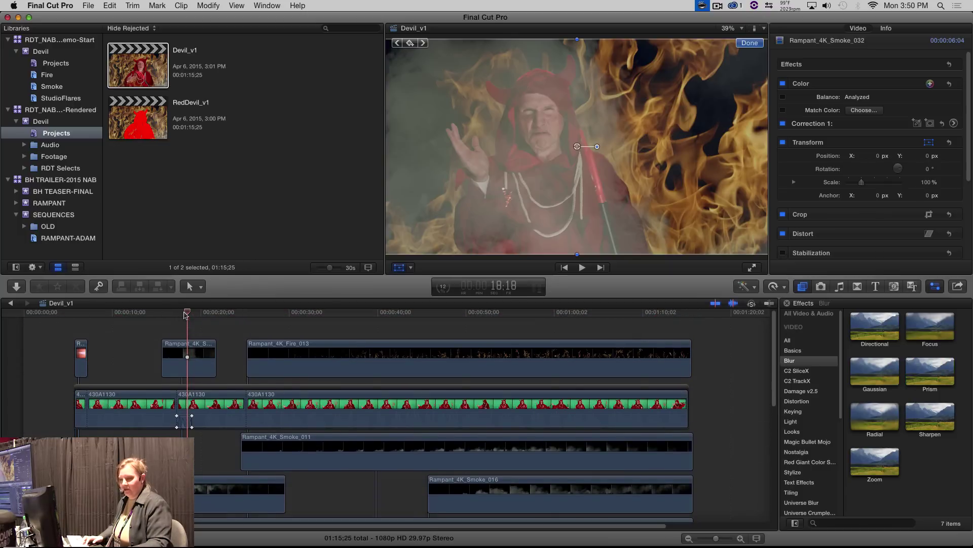
mouse_move(173, 315)
left_mouse_down()
mouse_move(187, 319)
mouse_move(176, 317)
left_mouse_up()
key("space")
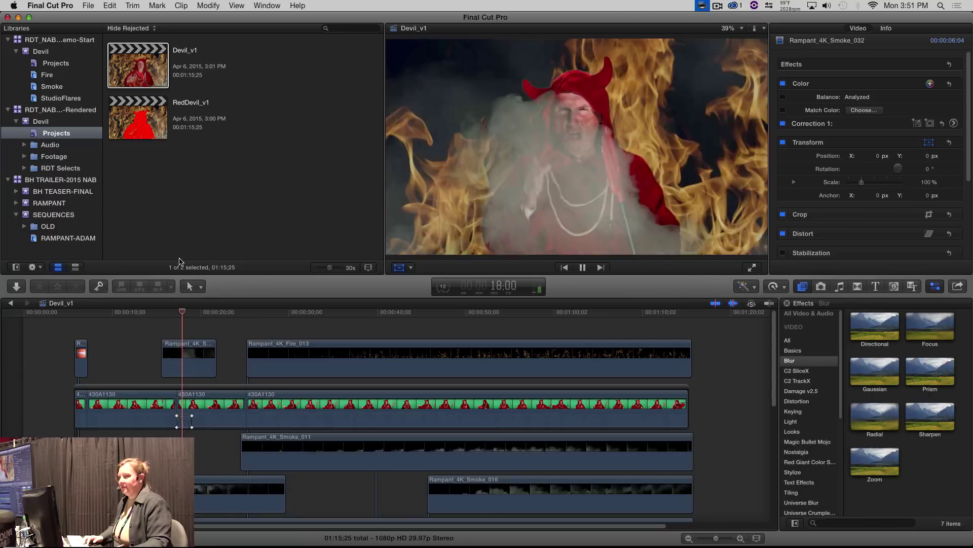